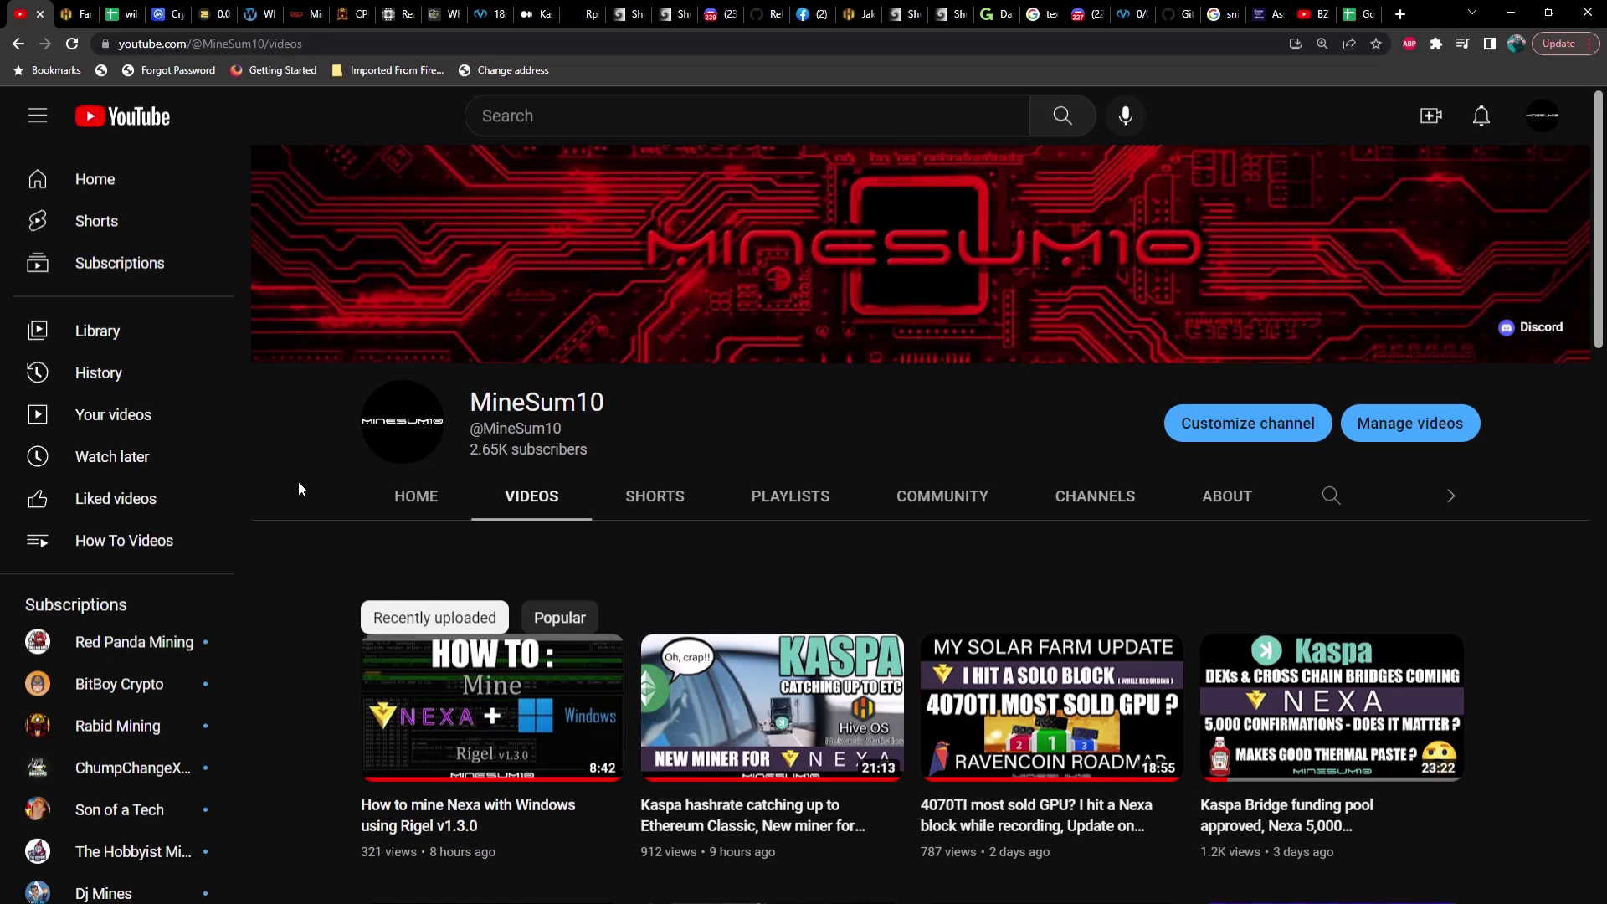
In Hive OS, go to the farm and open the Alderaan worker, which mines Nexa on six RTX 3070 Ti GPUs.
click(72, 14)
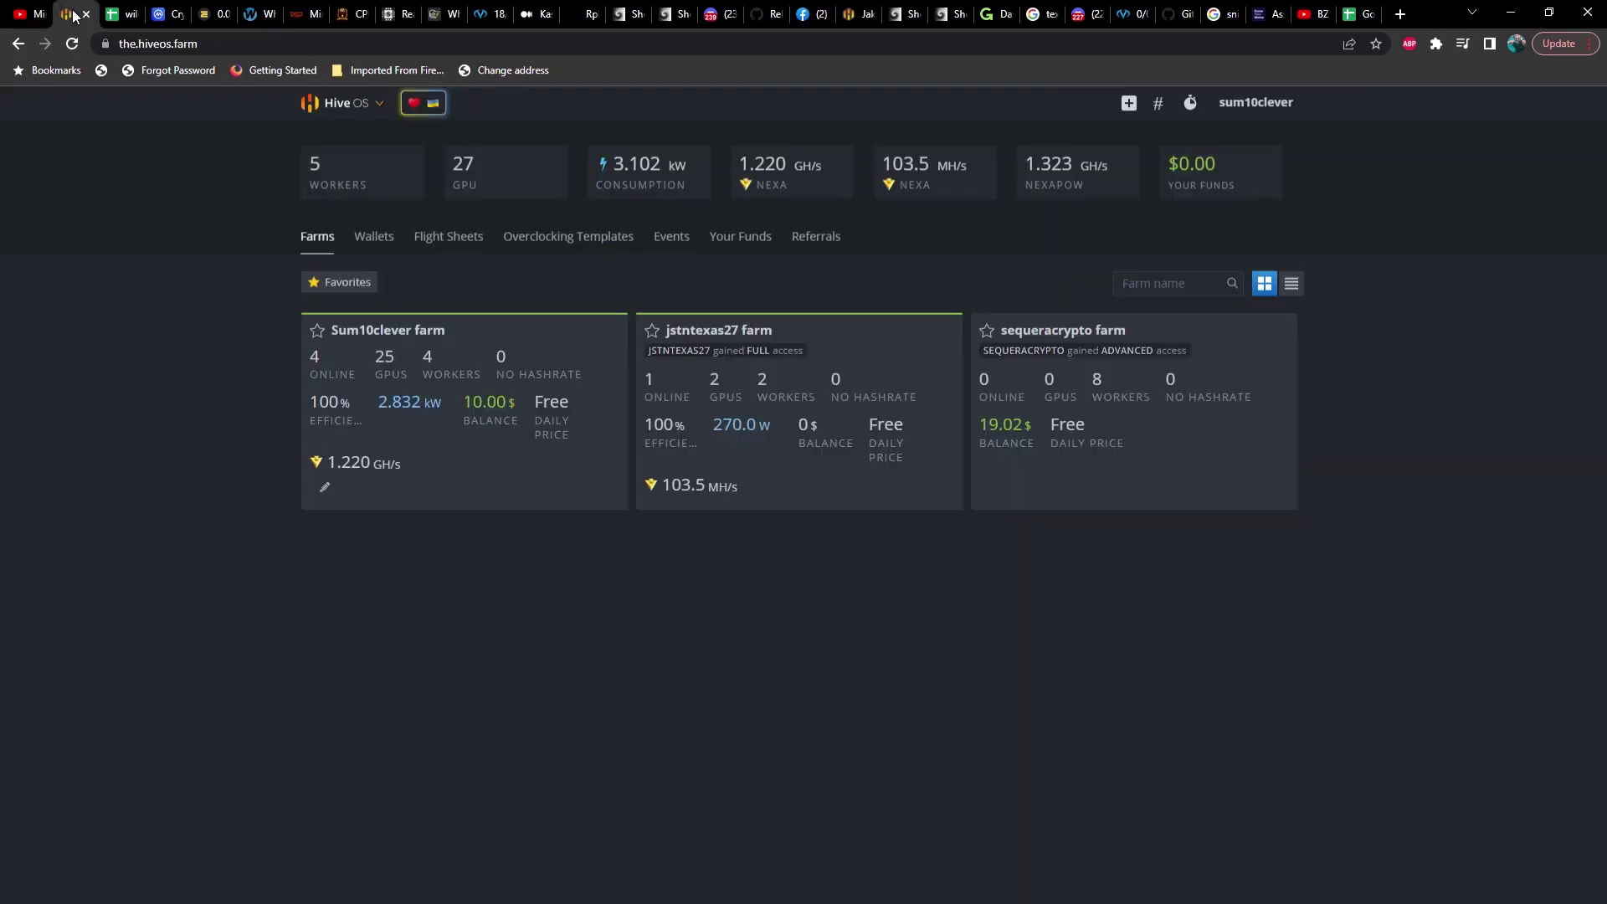
click(400, 330)
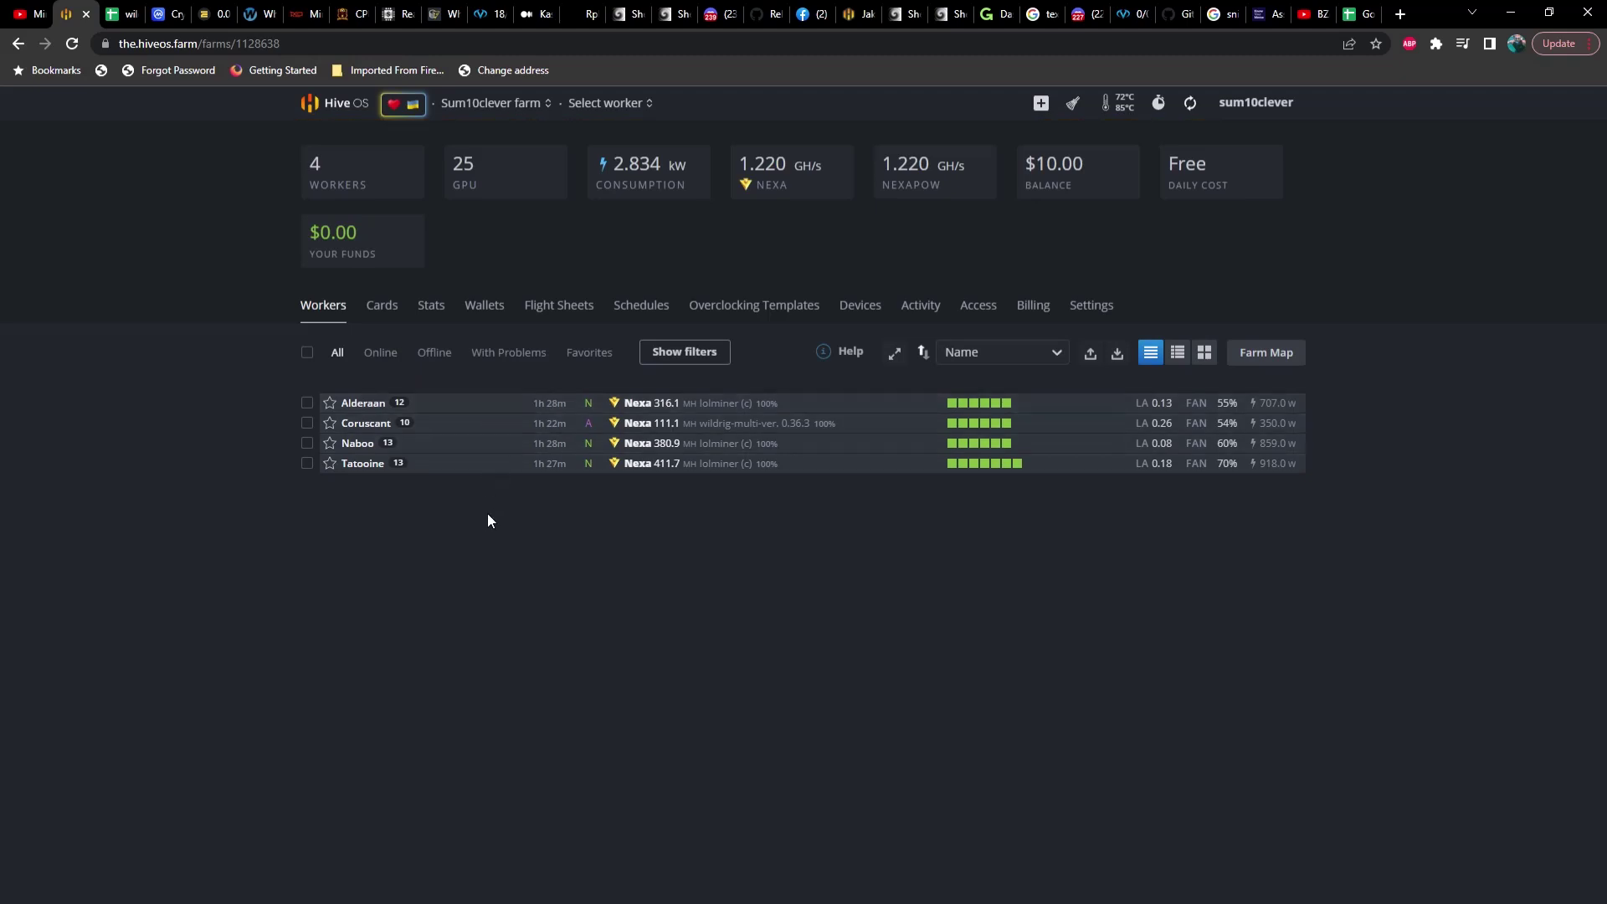
click(373, 405)
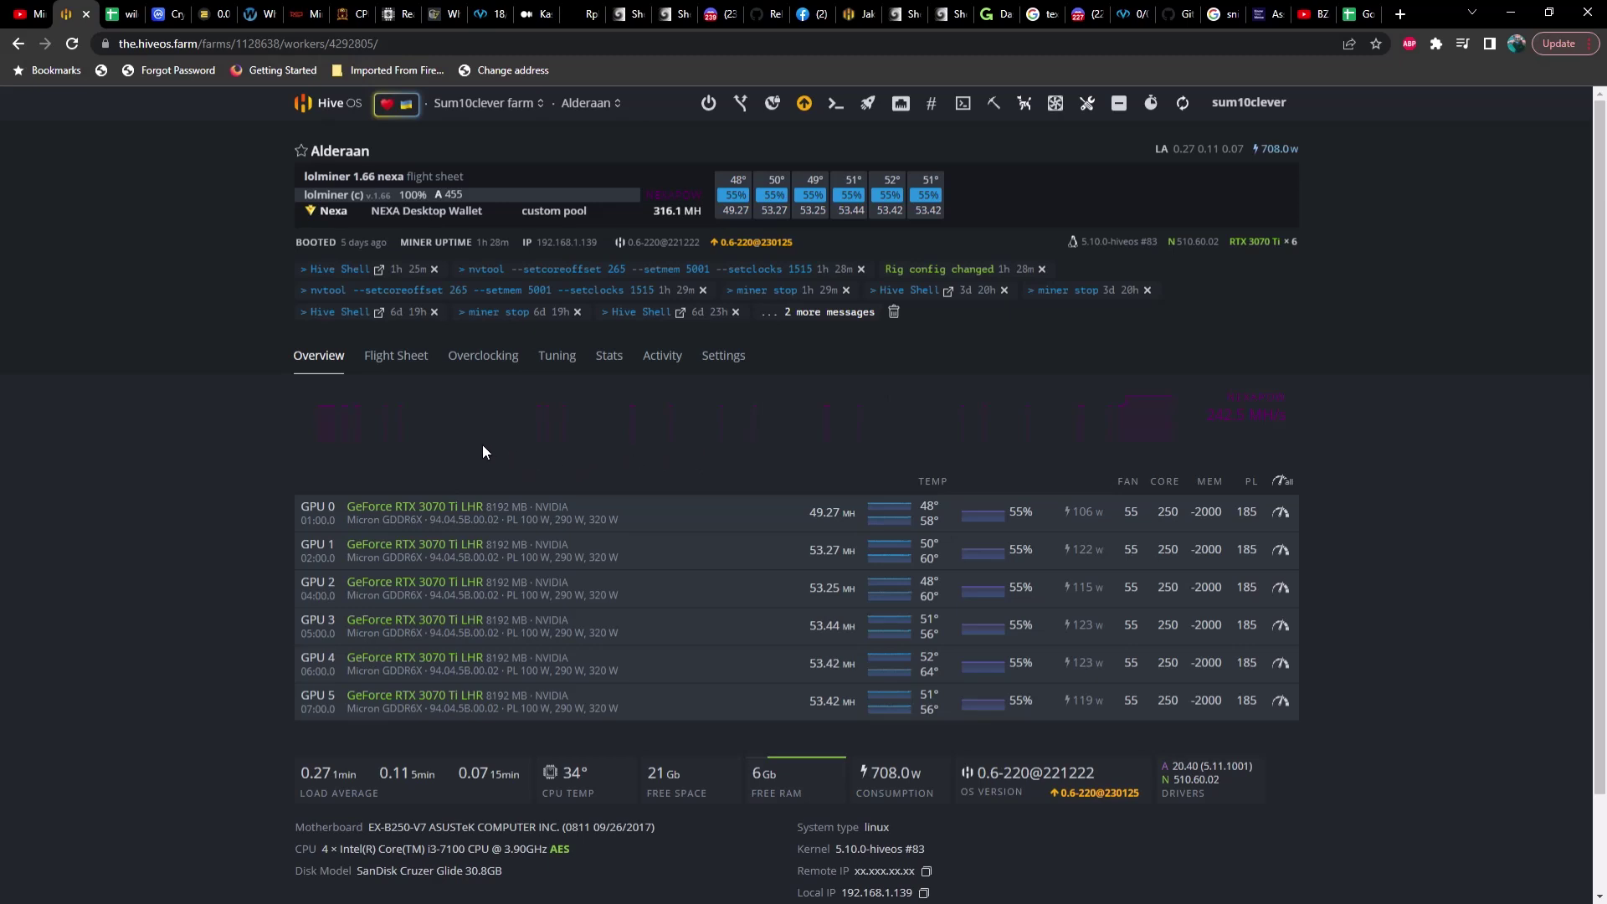
Edit Alderaan's 'lolminer 1.66 nexa' flight sheet, confirming the miner stays set to Custom.
click(400, 359)
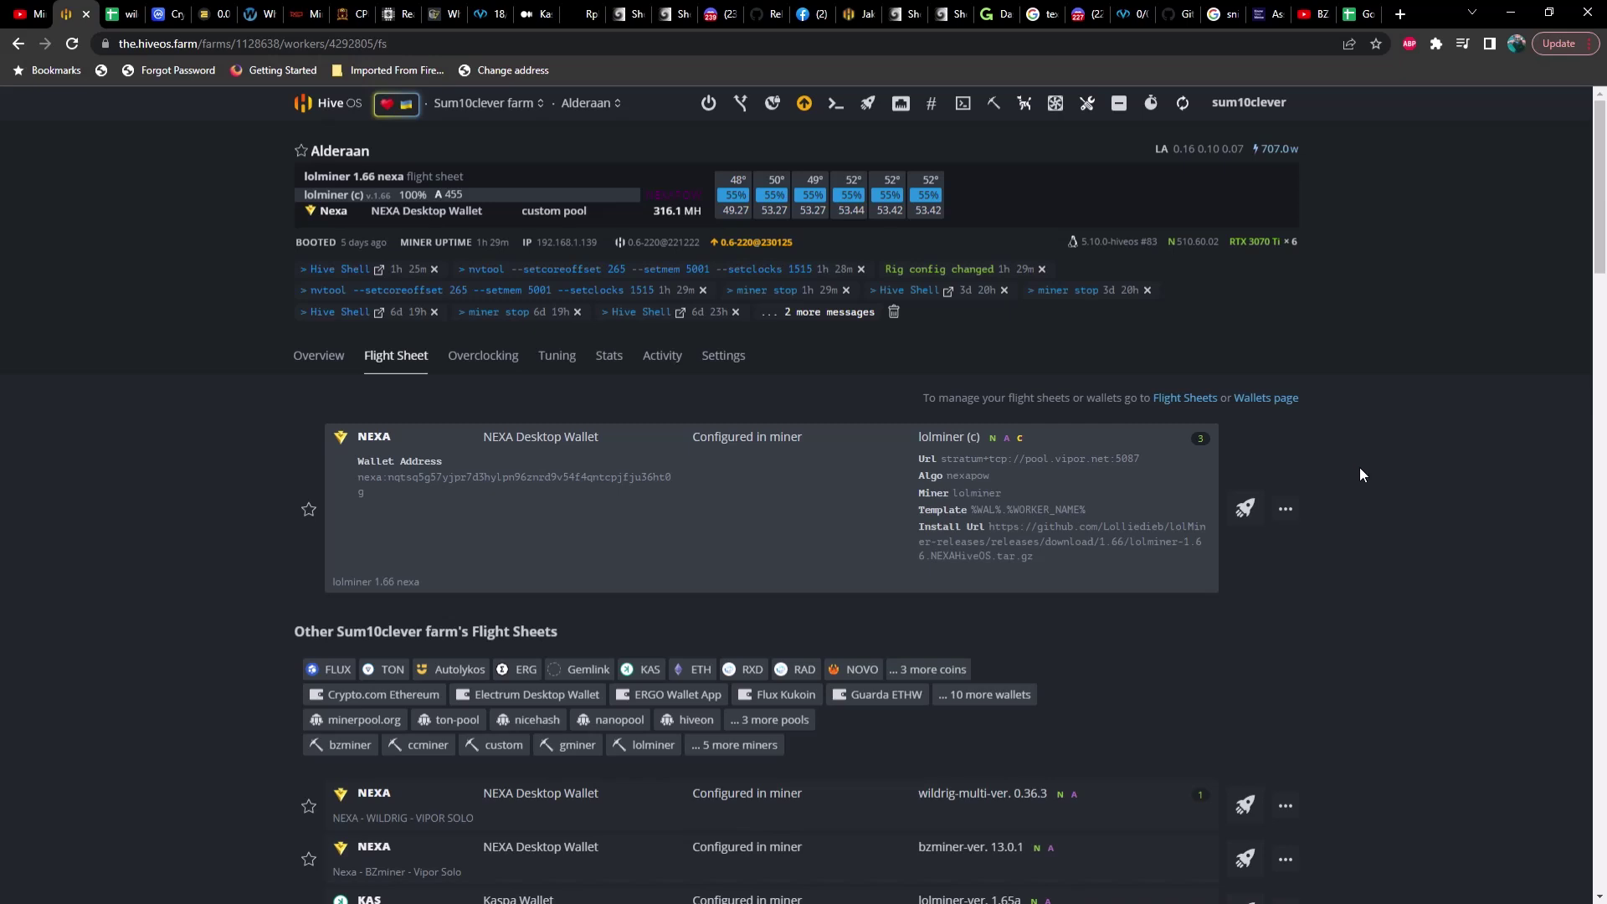
click(1285, 510)
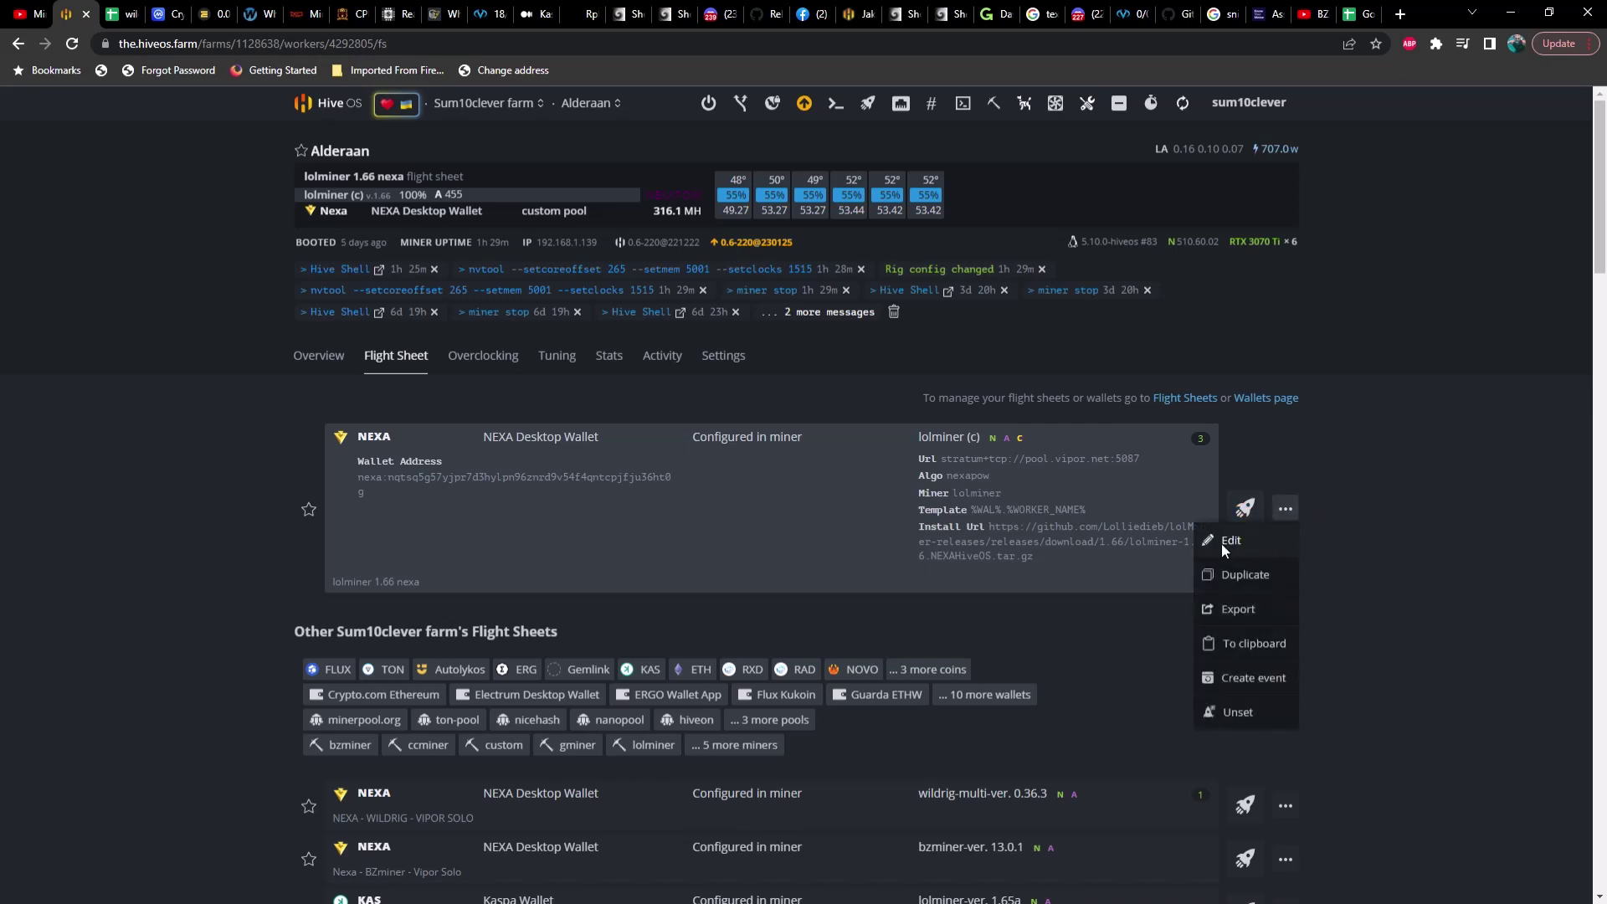
click(1226, 538)
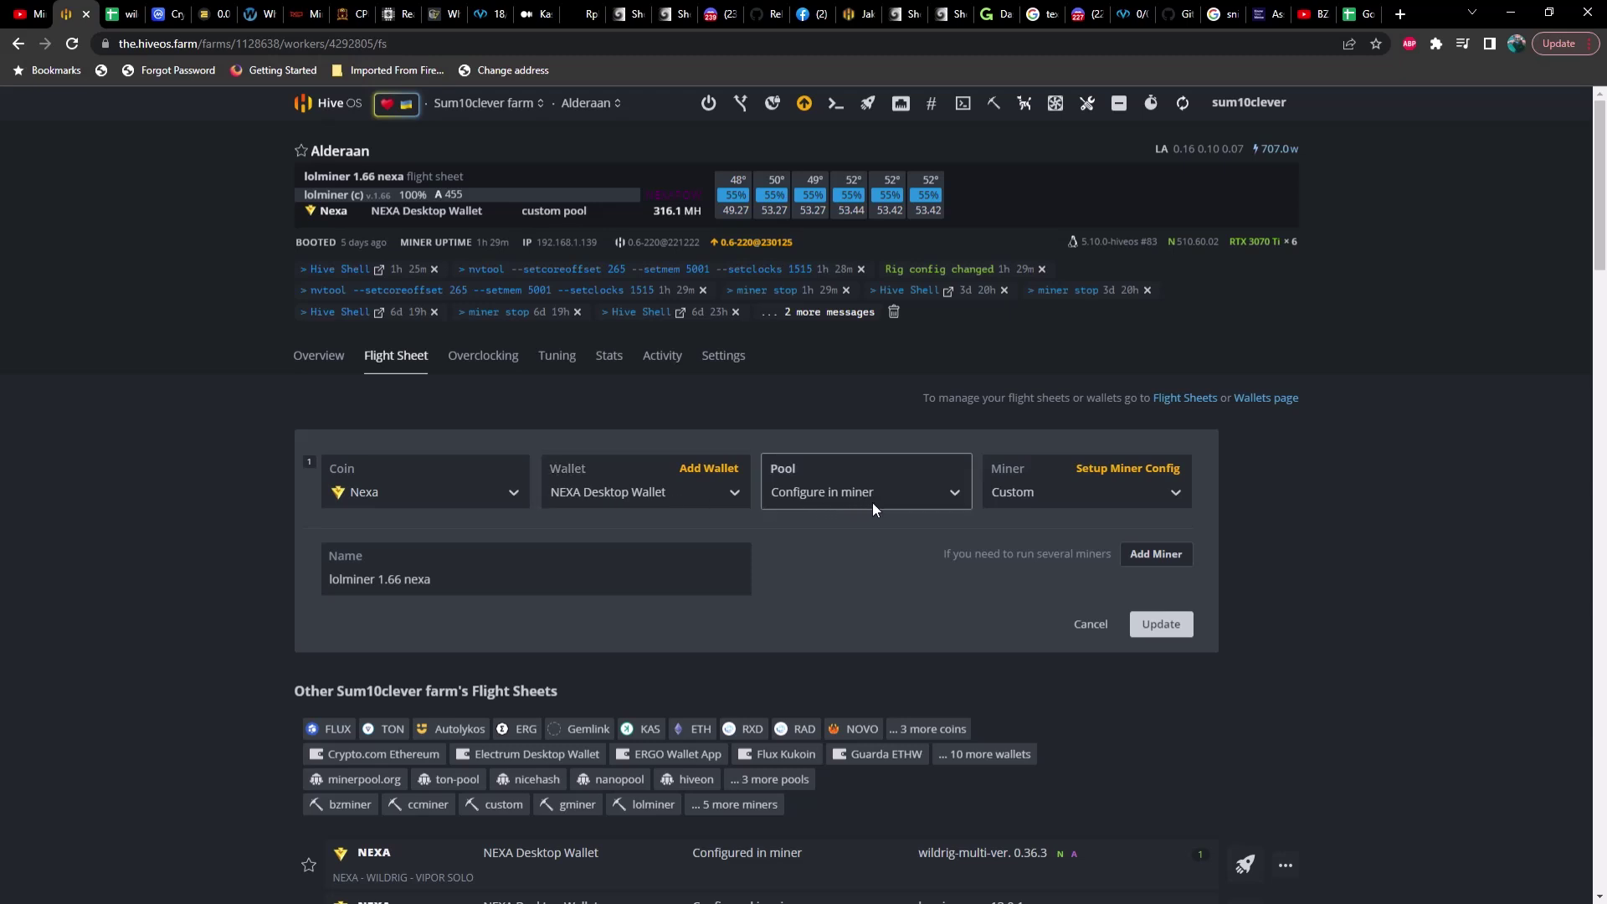
click(1035, 499)
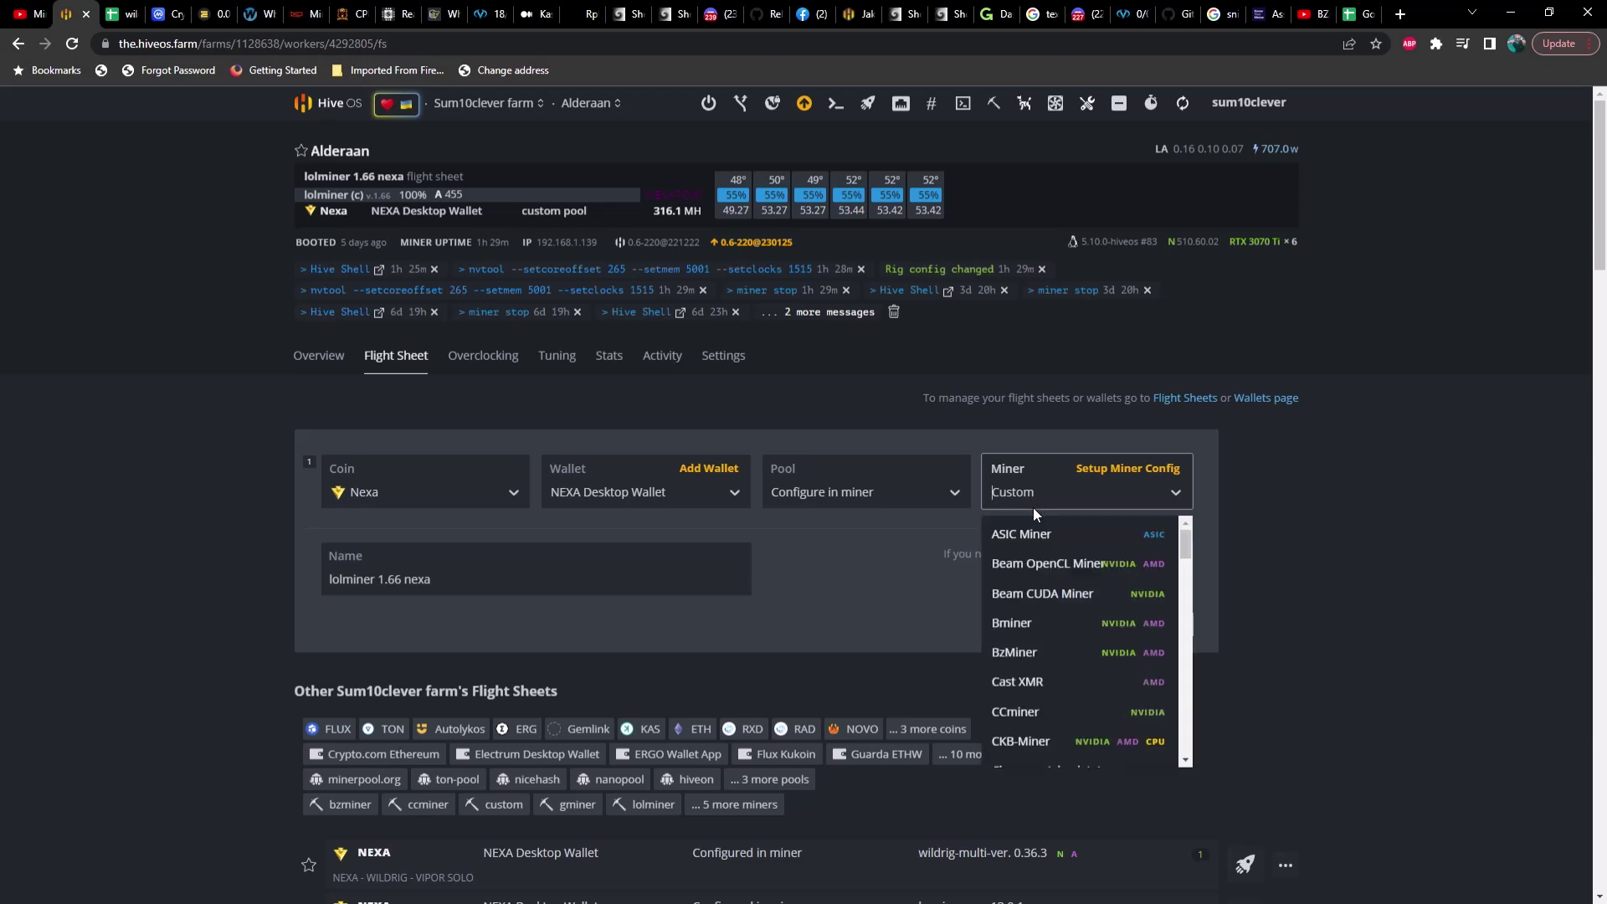
click(952, 518)
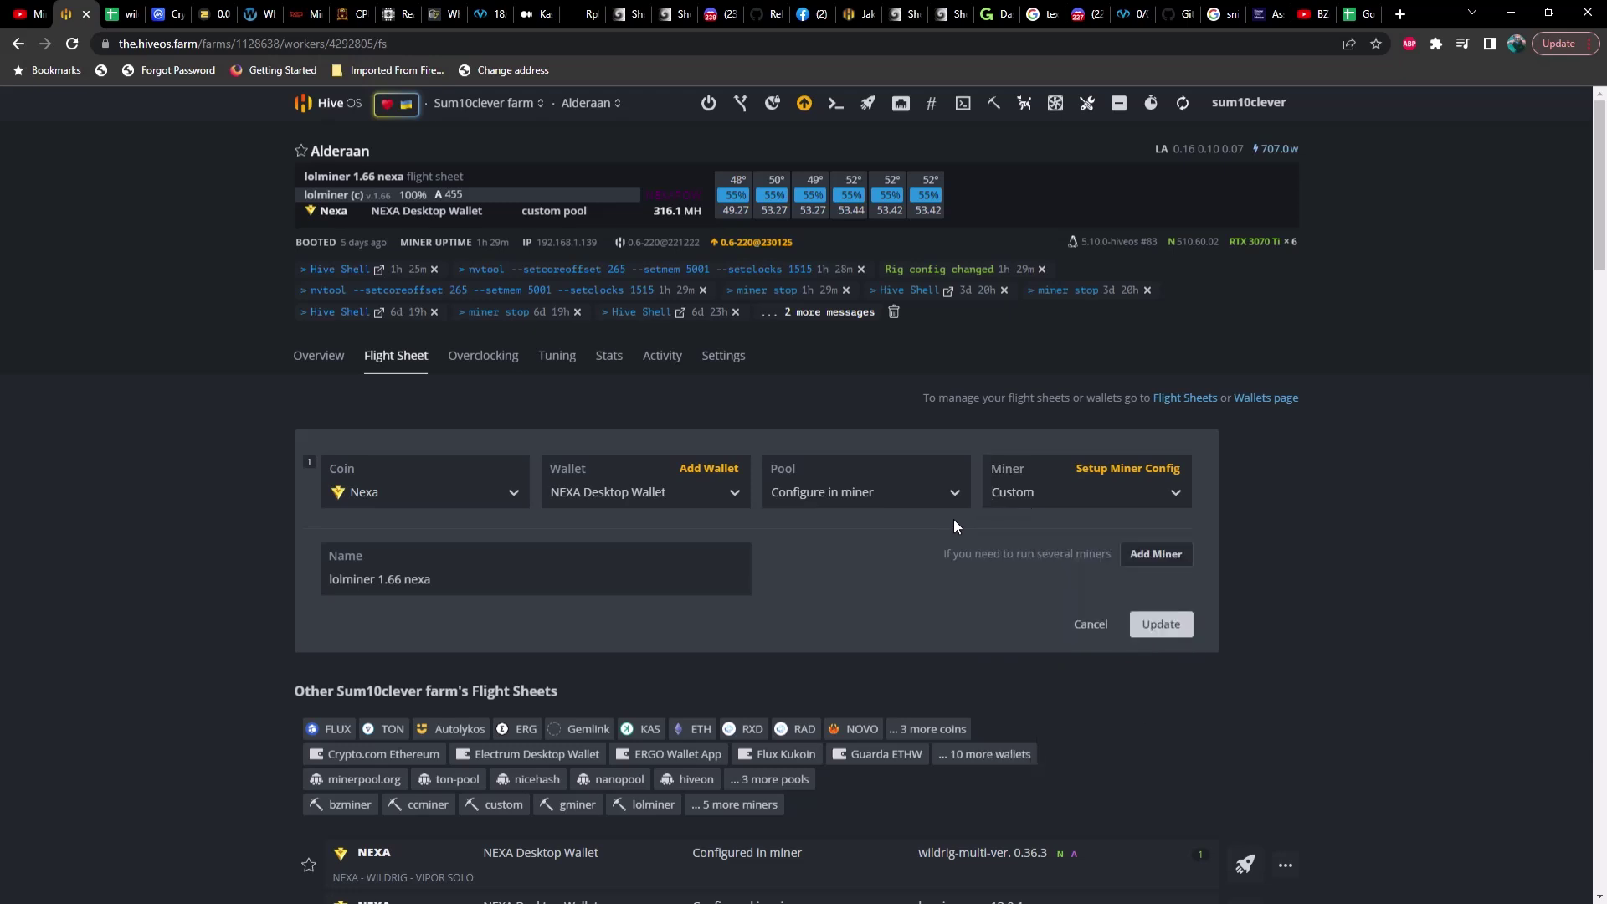
Review the Custom lolminer config: nexapow algorithm, lolMiner 1.66 install URL, pool.vipor.net:5087.
click(1113, 474)
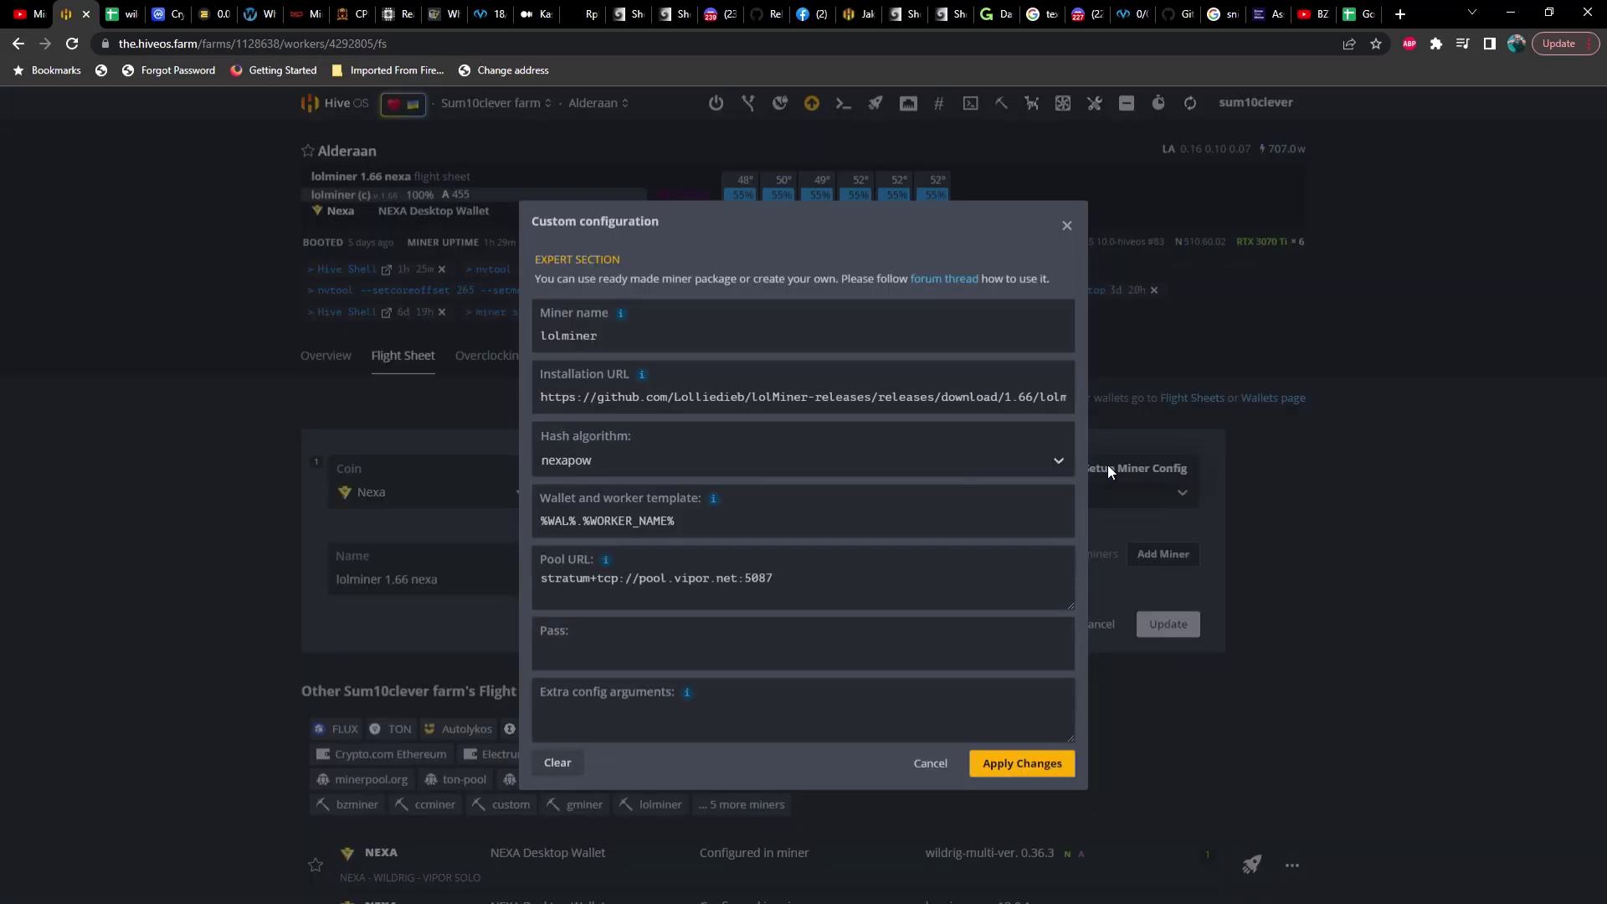
drag(604, 338, 540, 350)
click(631, 350)
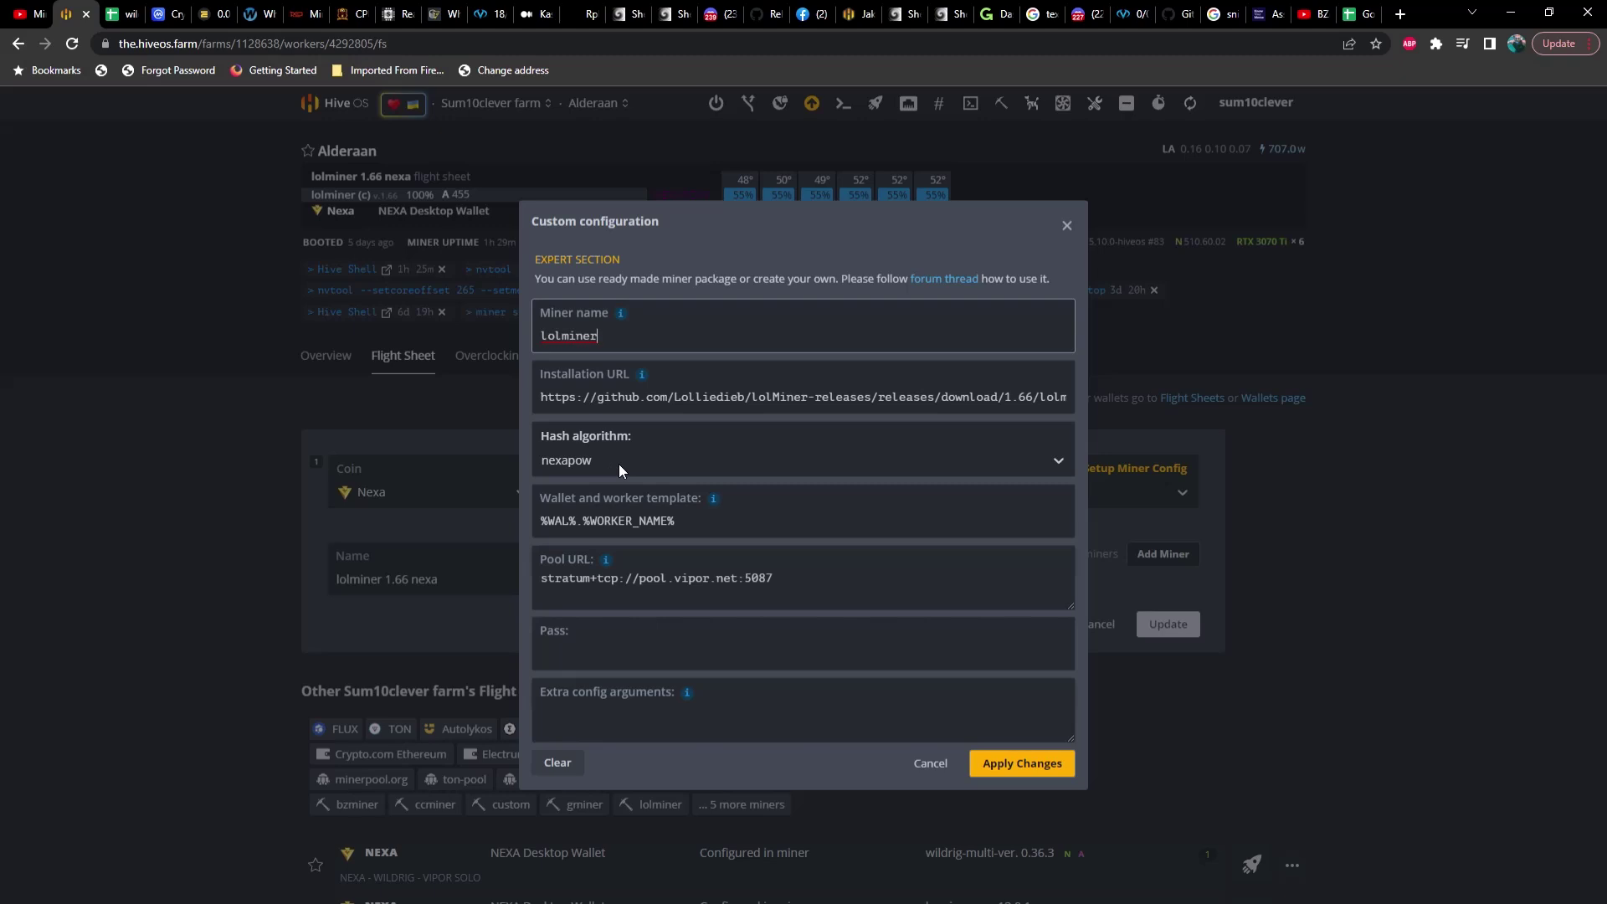
mouse_move(717, 506)
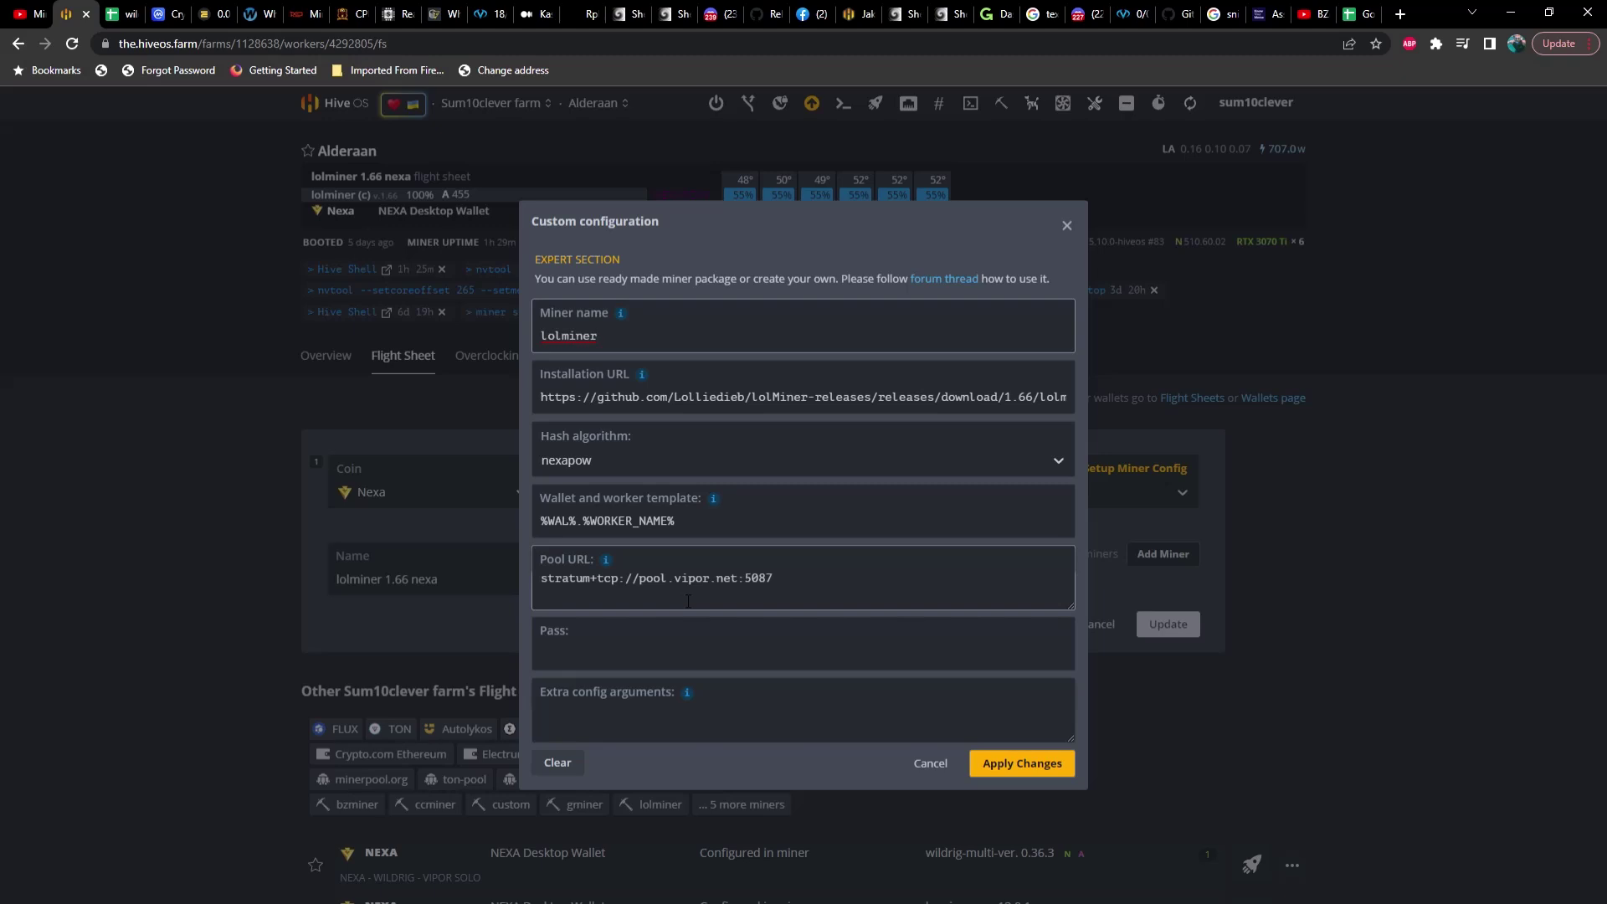
Cancel the edit, check Alderaan's command console, then switch to the 'wildrig vs bzminer nexa' sheet.
click(929, 764)
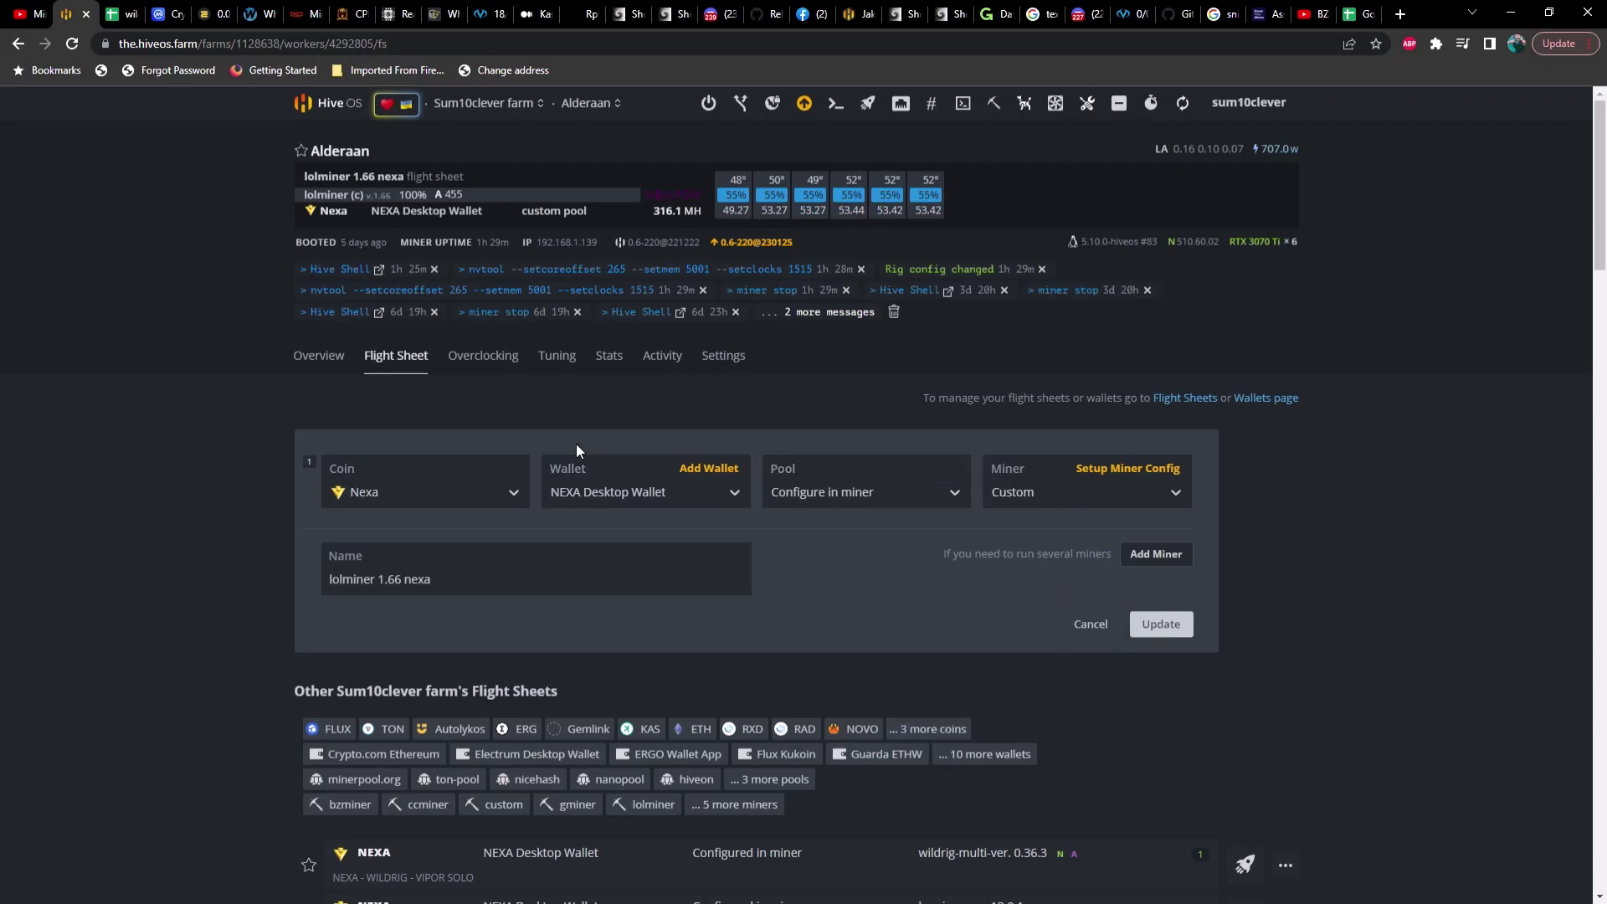
click(324, 359)
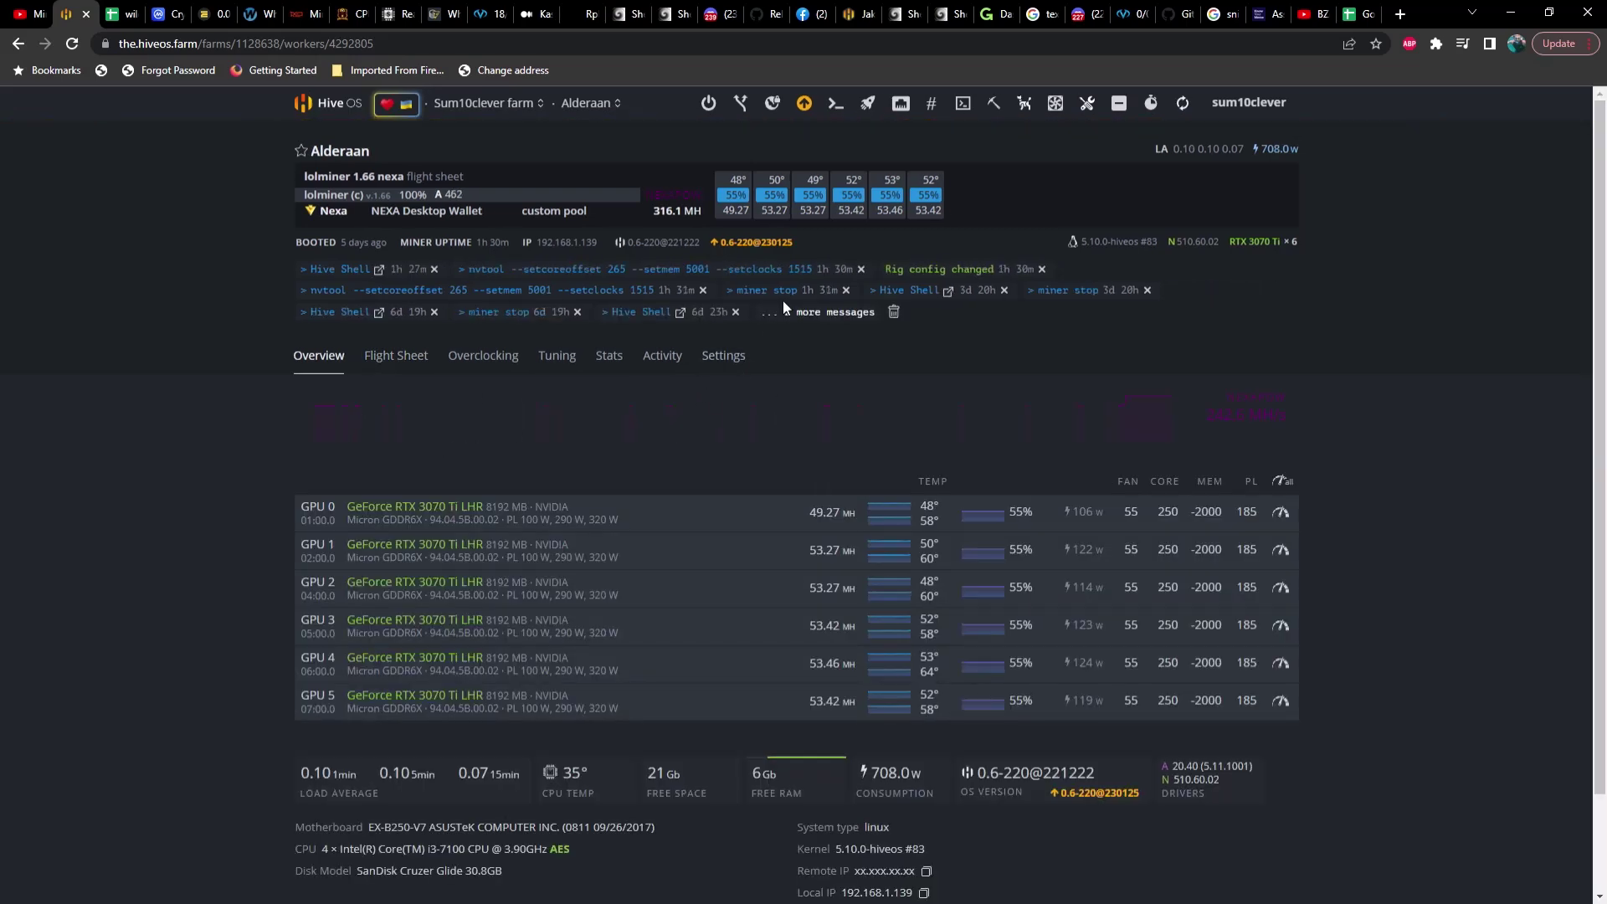
click(835, 107)
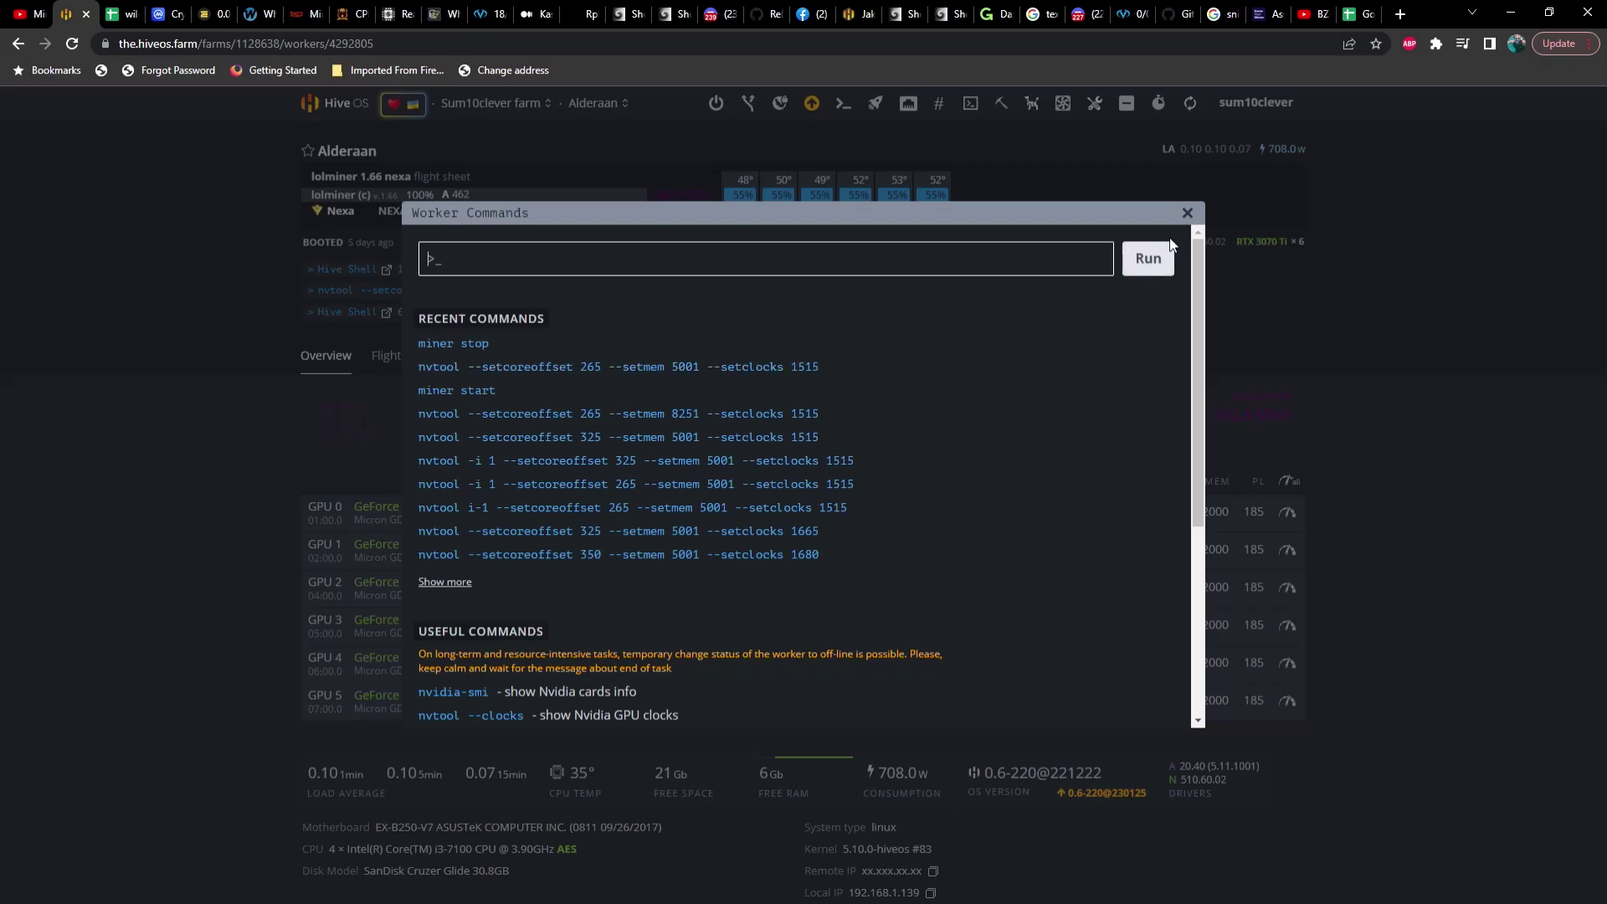
click(1187, 212)
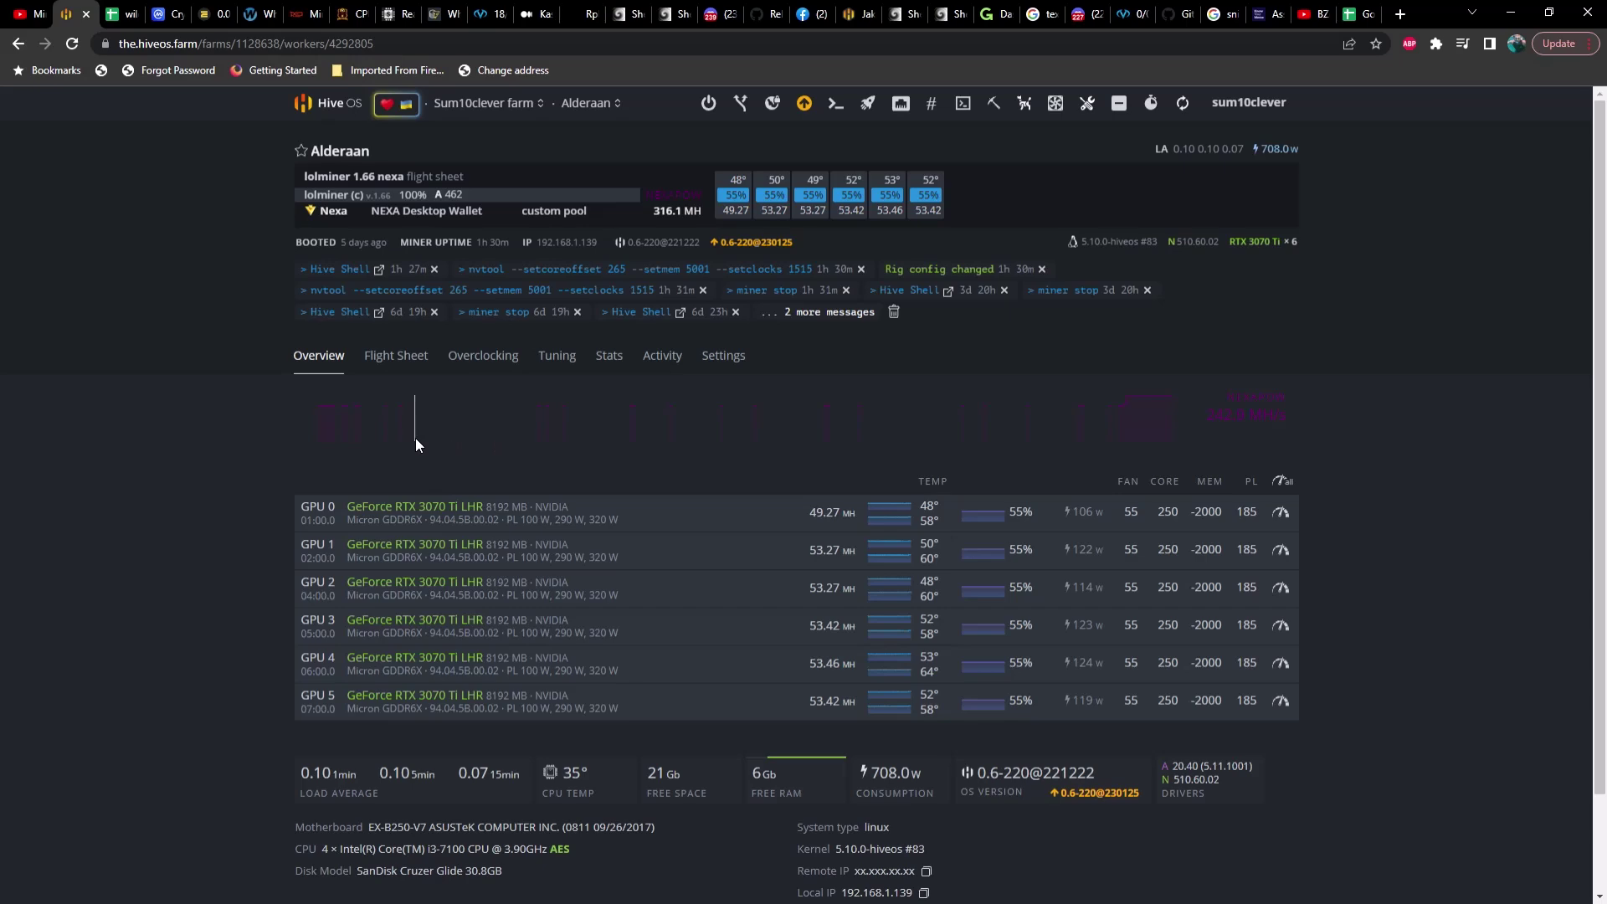
click(121, 14)
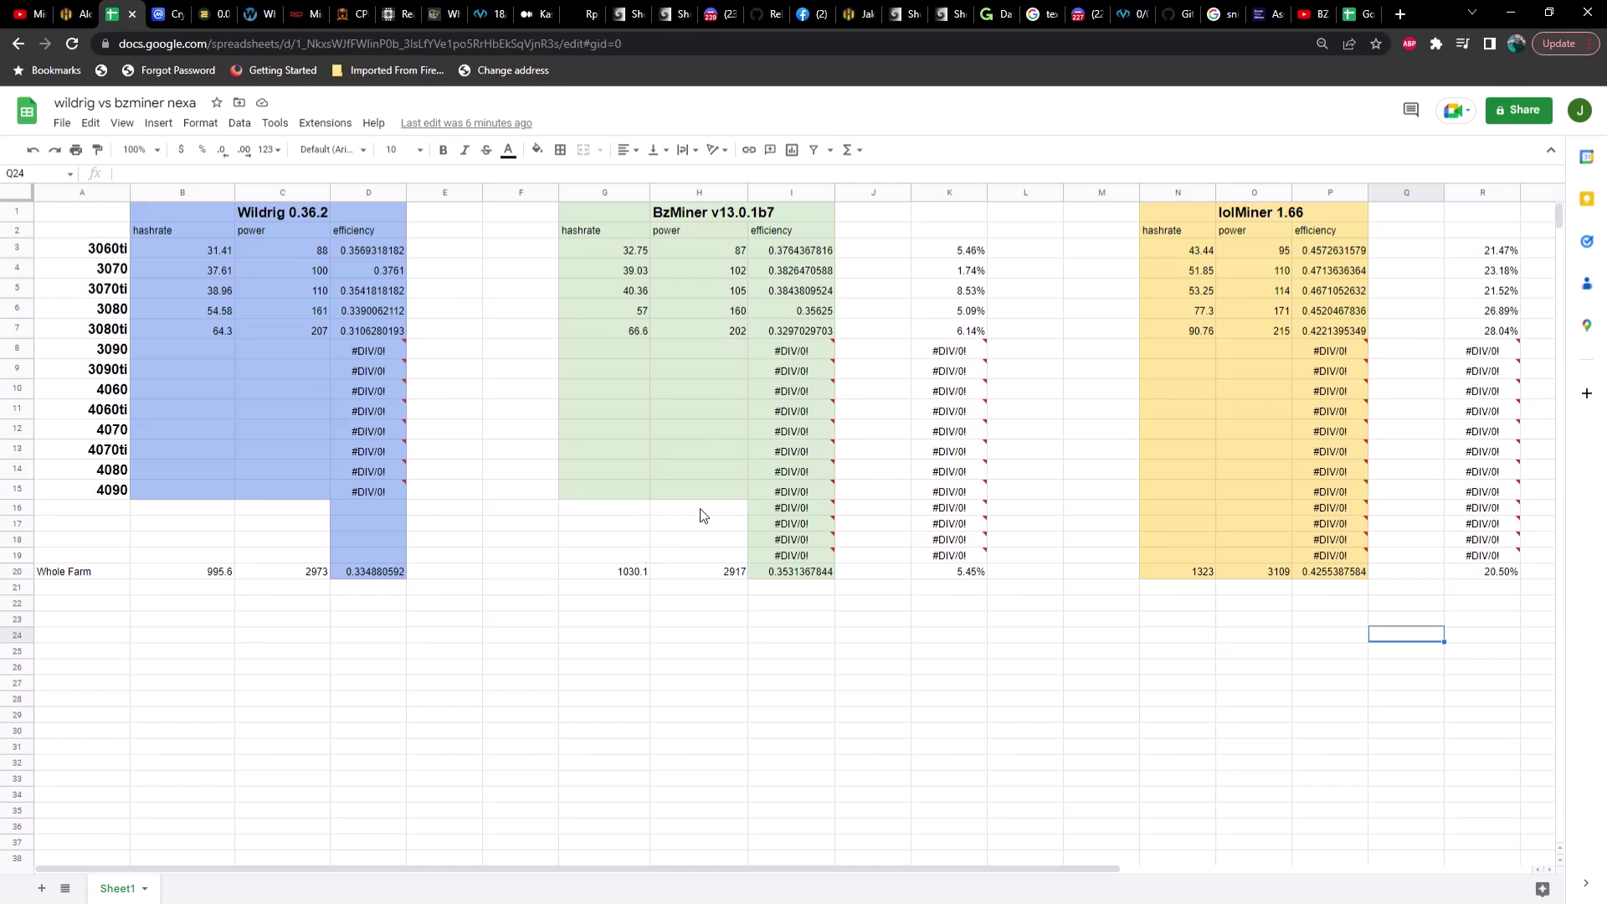
Review the percentage-difference formulas in K3–K7 and the farm-wide total in K20.
click(974, 256)
click(971, 274)
click(970, 295)
click(971, 315)
click(968, 335)
click(971, 572)
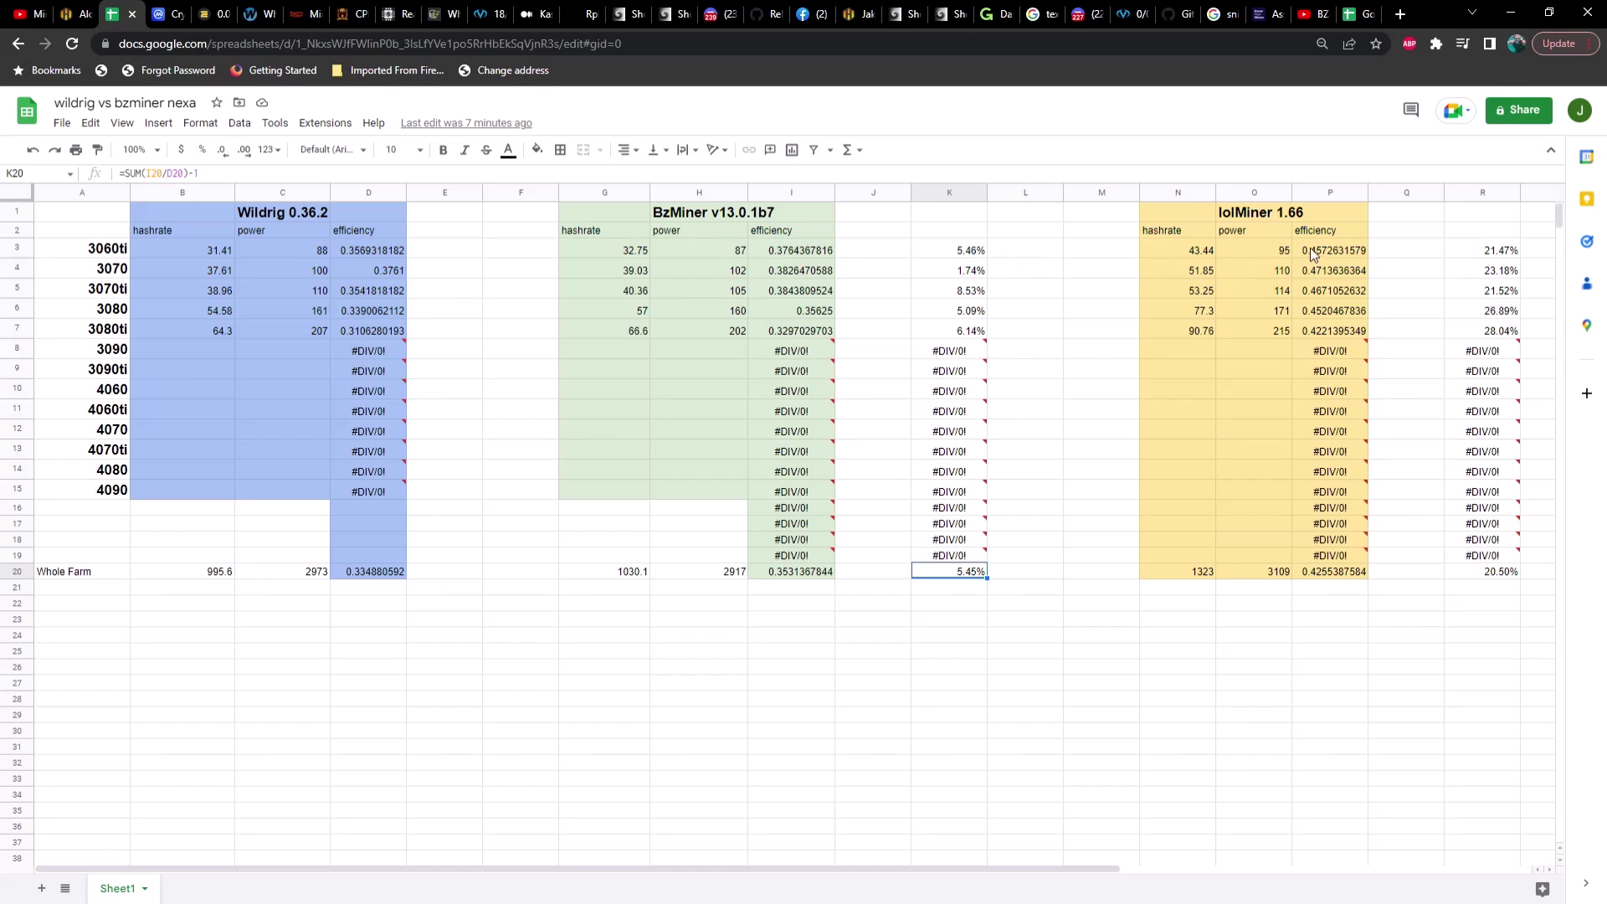
Review the lolMiner comparison formulas in R3, R4, R7 and the farm-wide R20.
click(1500, 253)
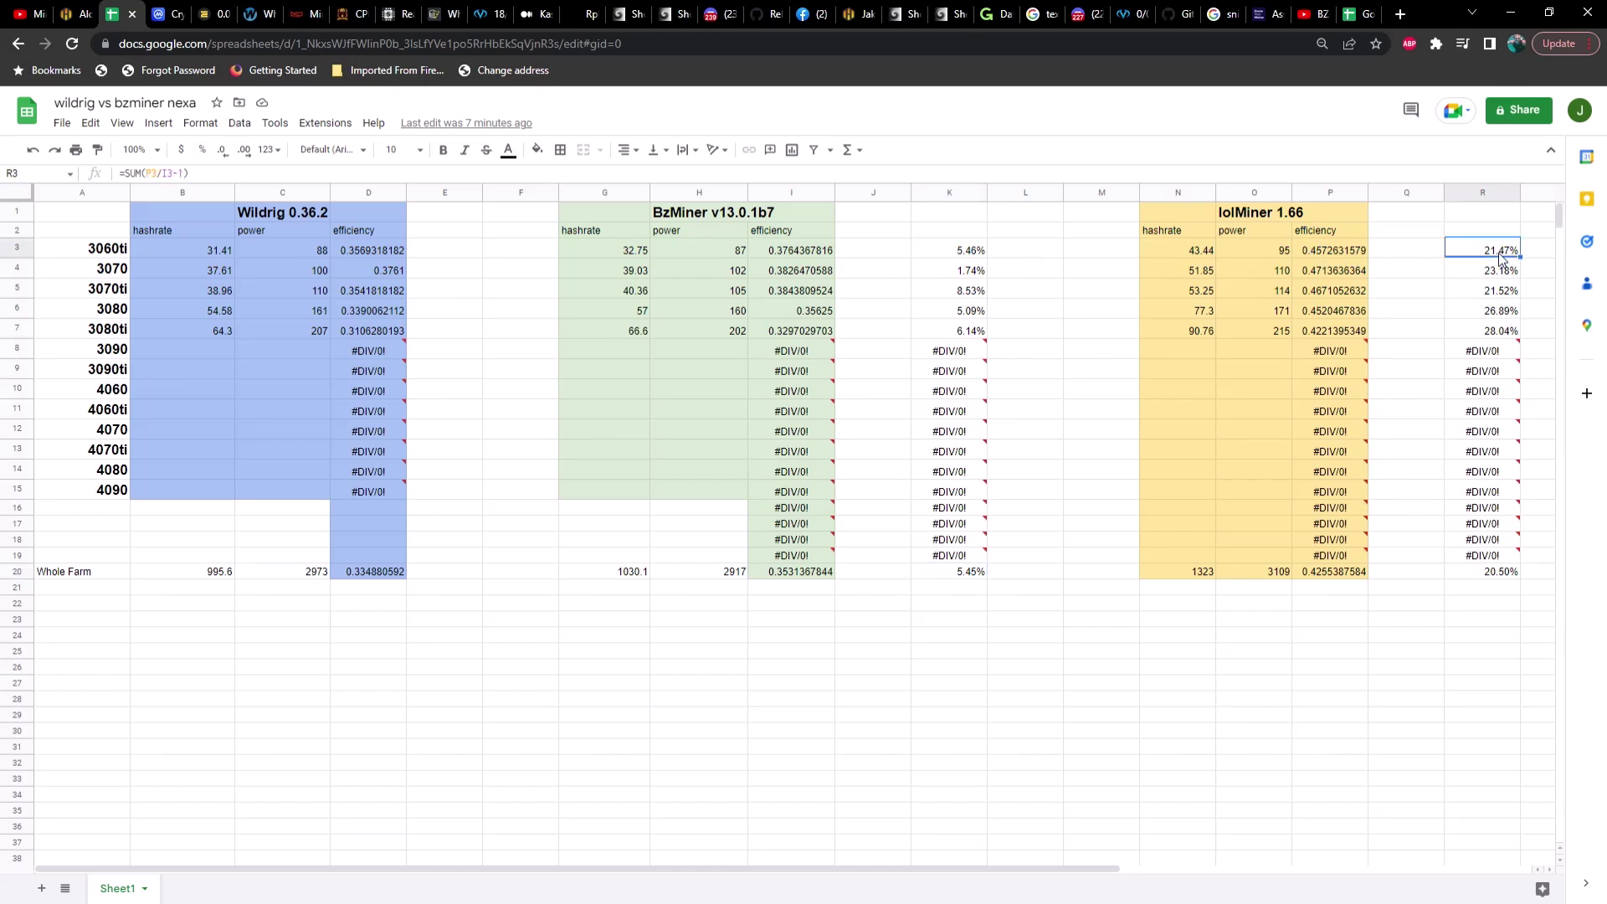
click(1499, 269)
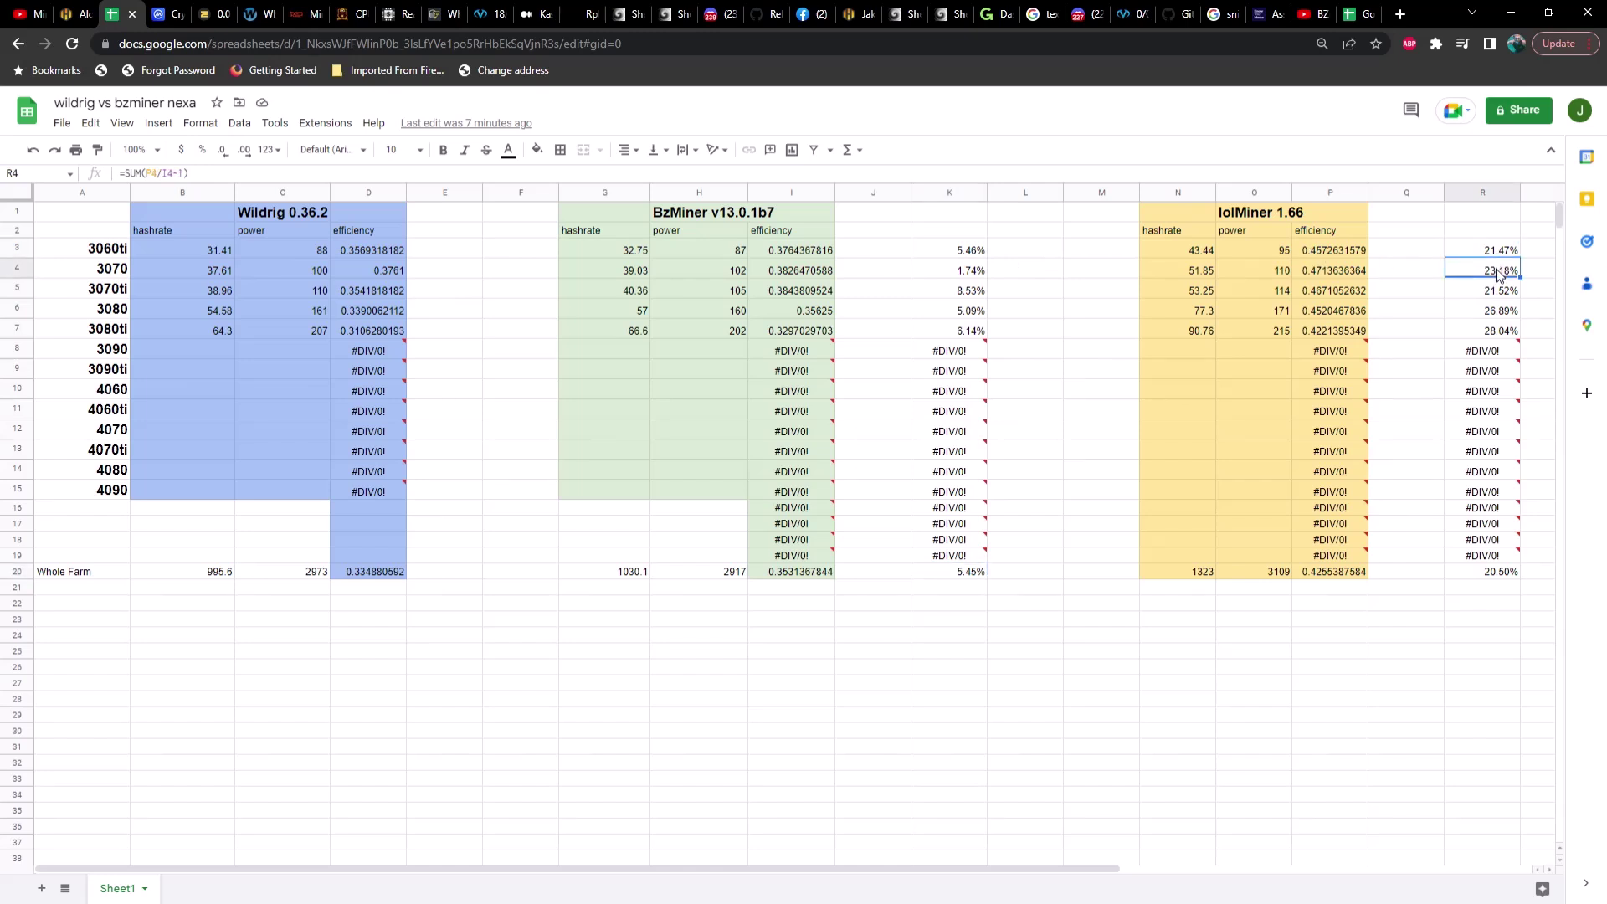
click(1503, 333)
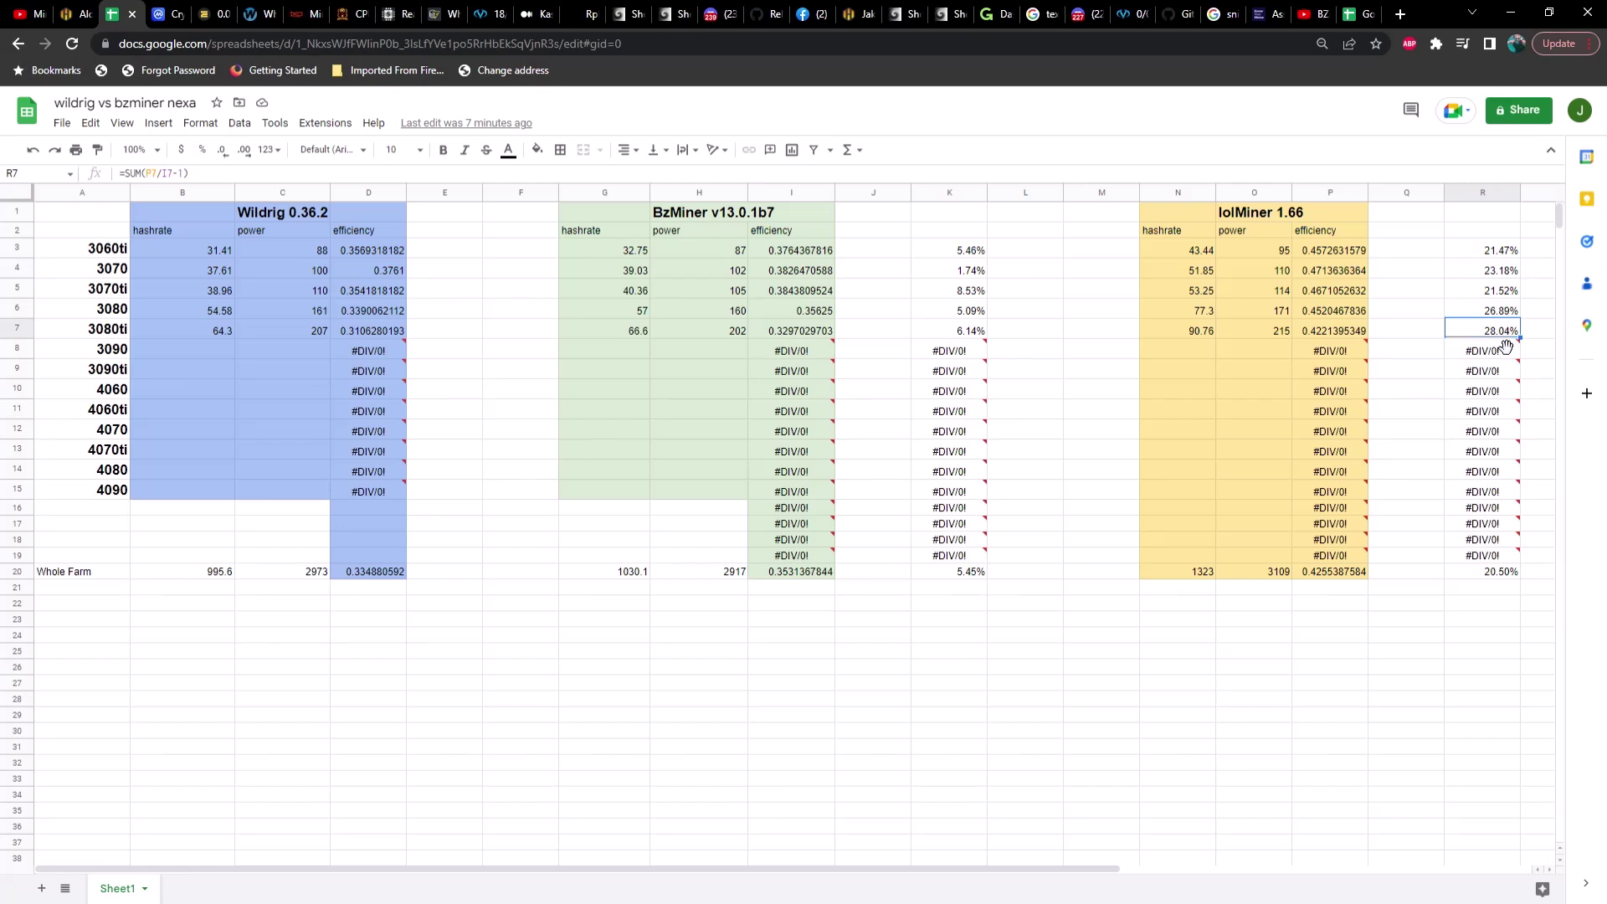
mouse_move(1502, 414)
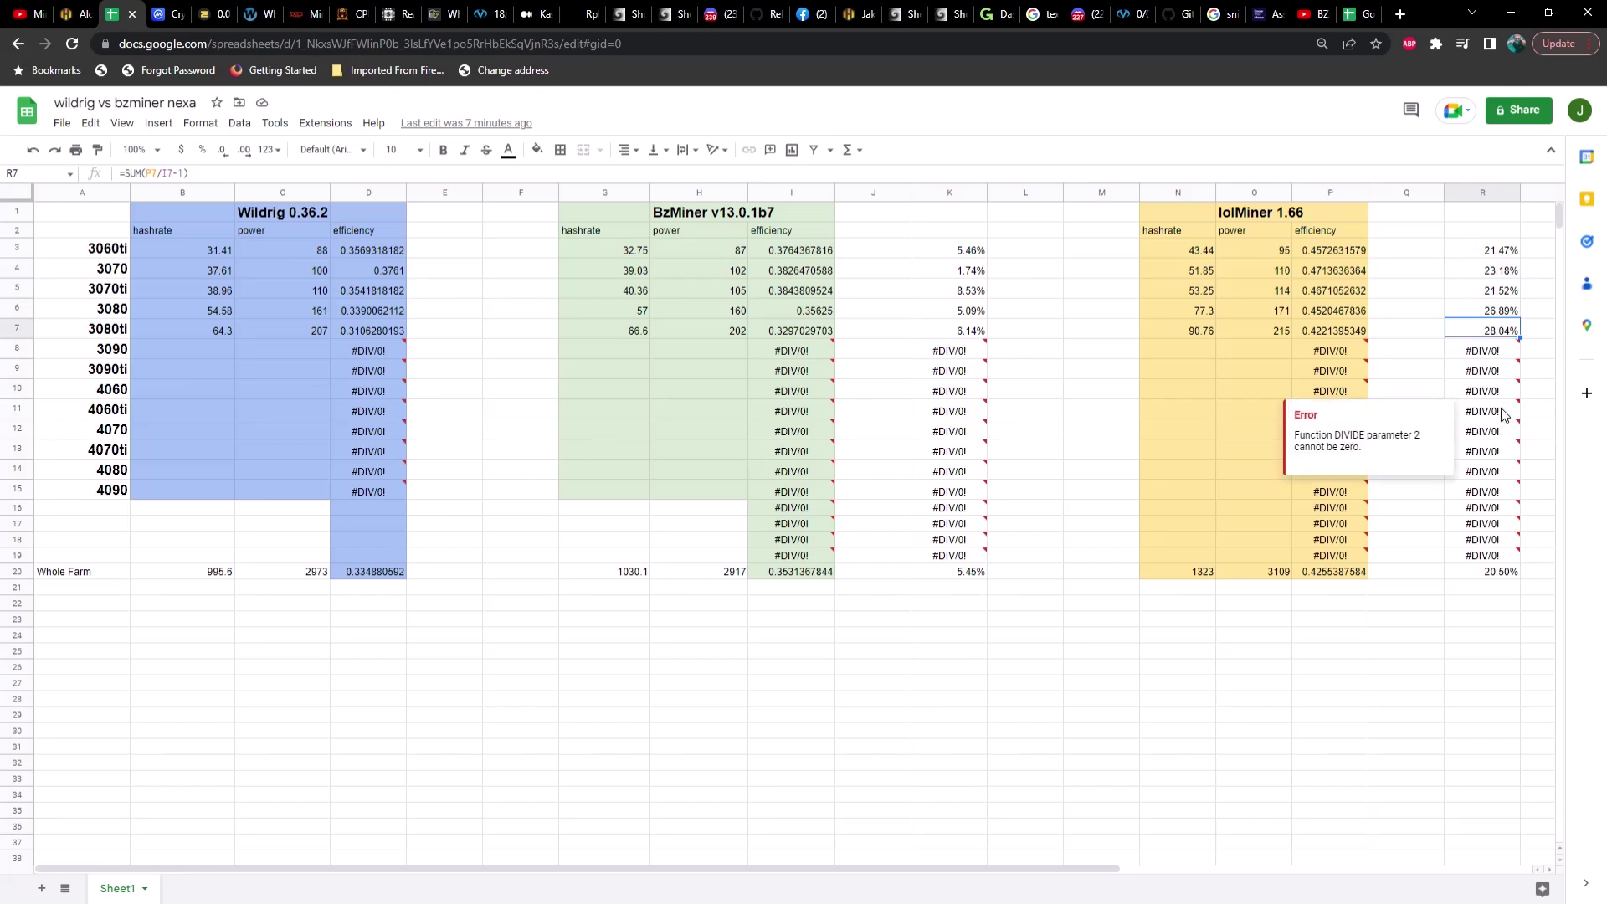
click(1500, 576)
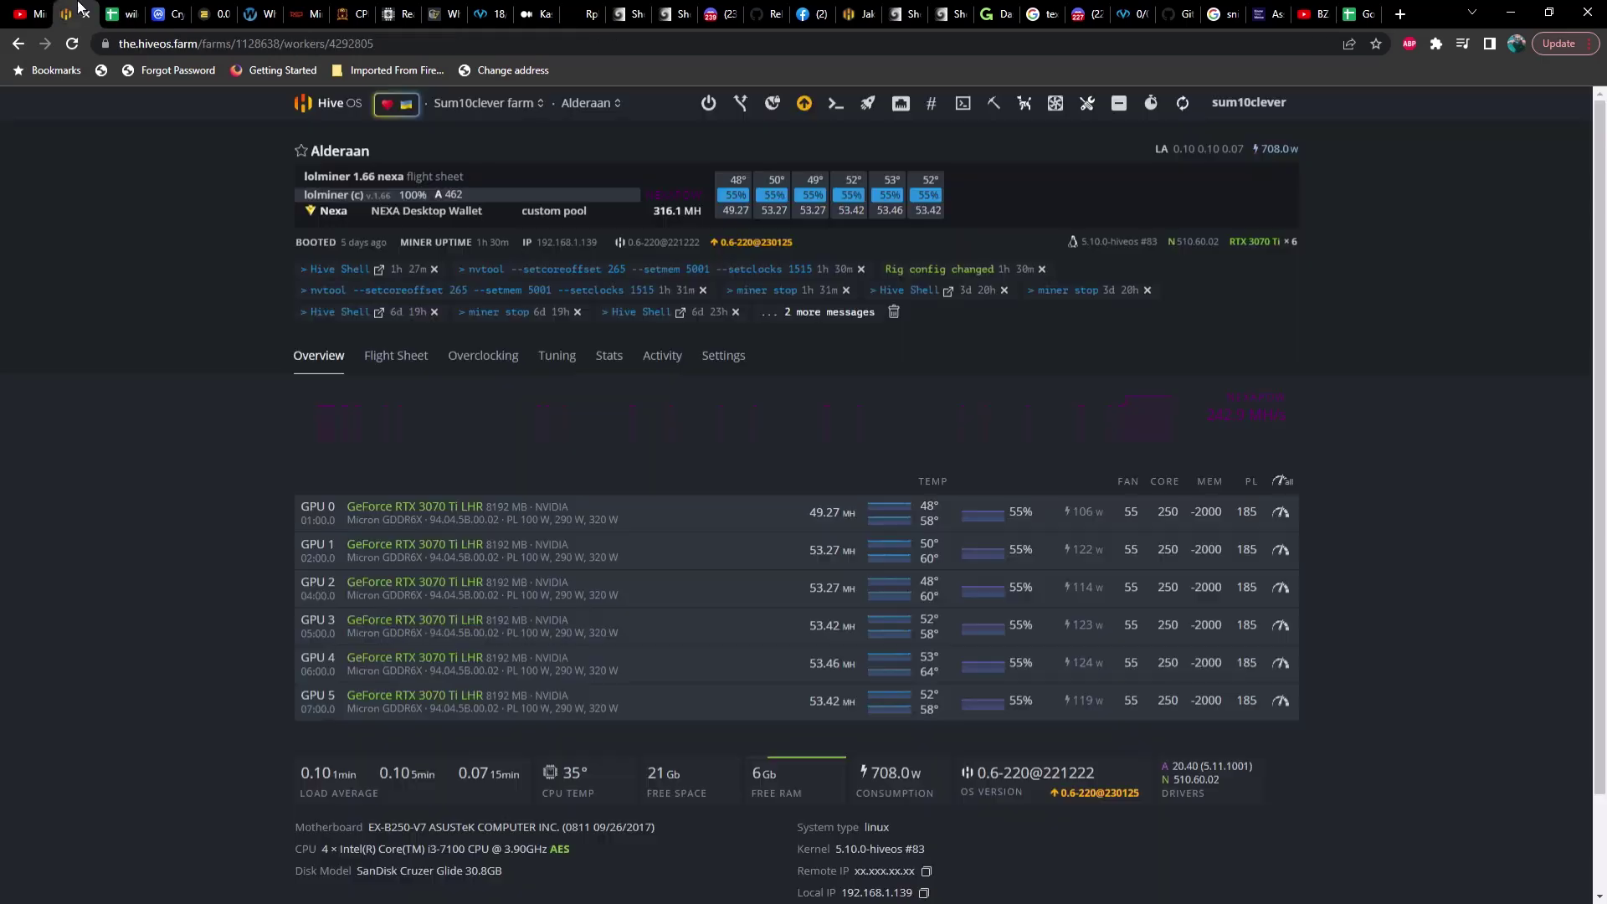
Back in Hive OS, go up to the farm and open the Coruscant worker's page.
click(77, 14)
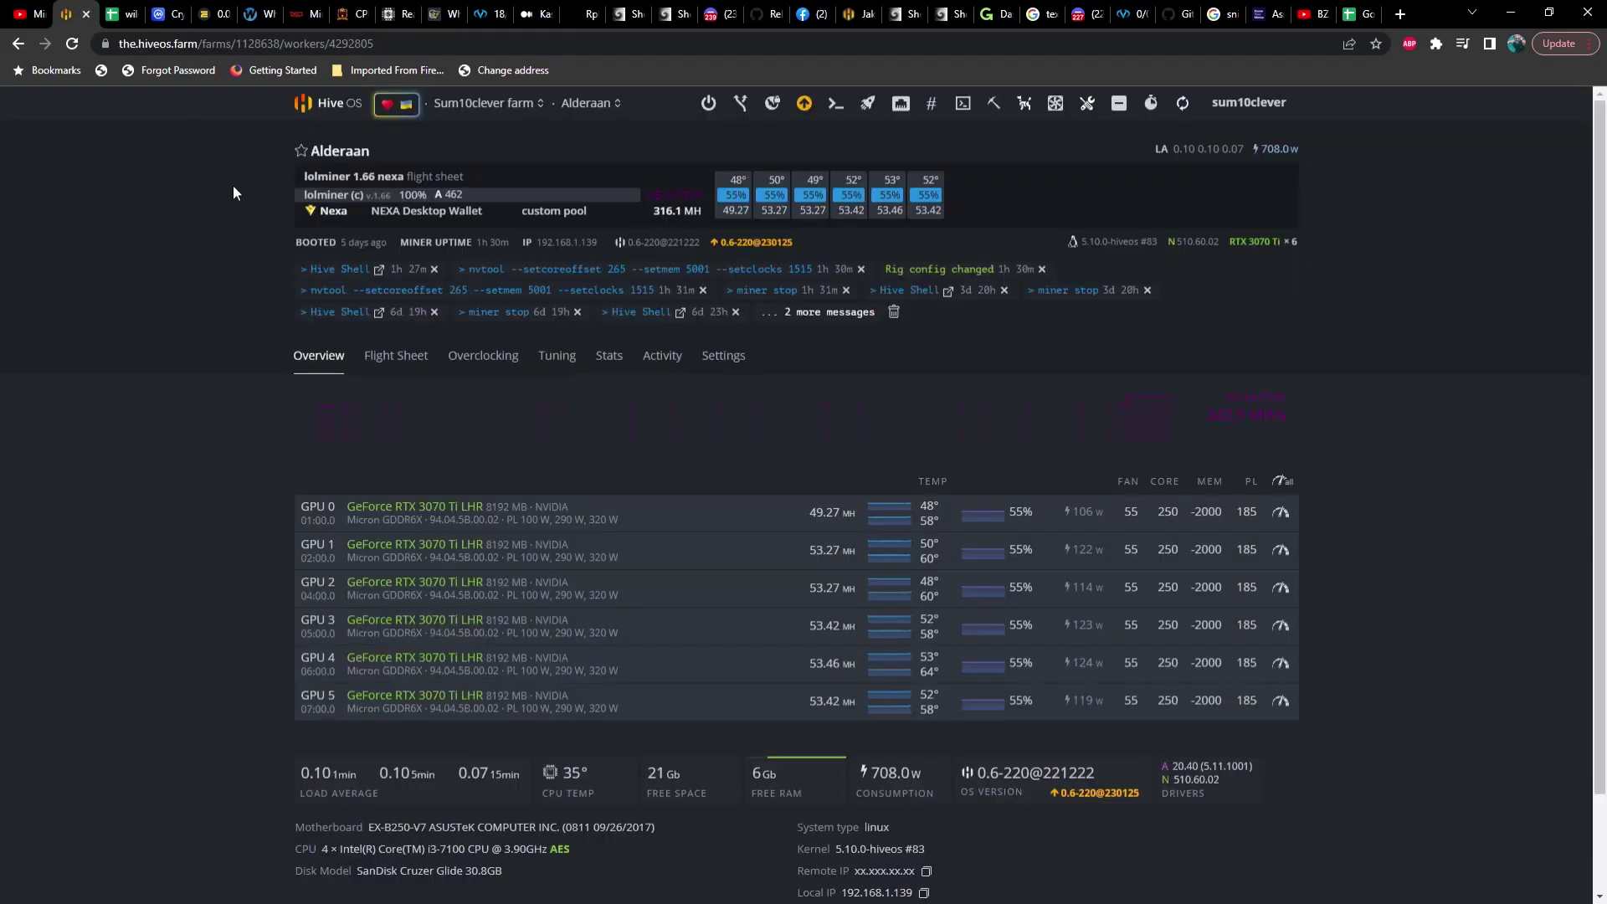
click(308, 105)
click(390, 313)
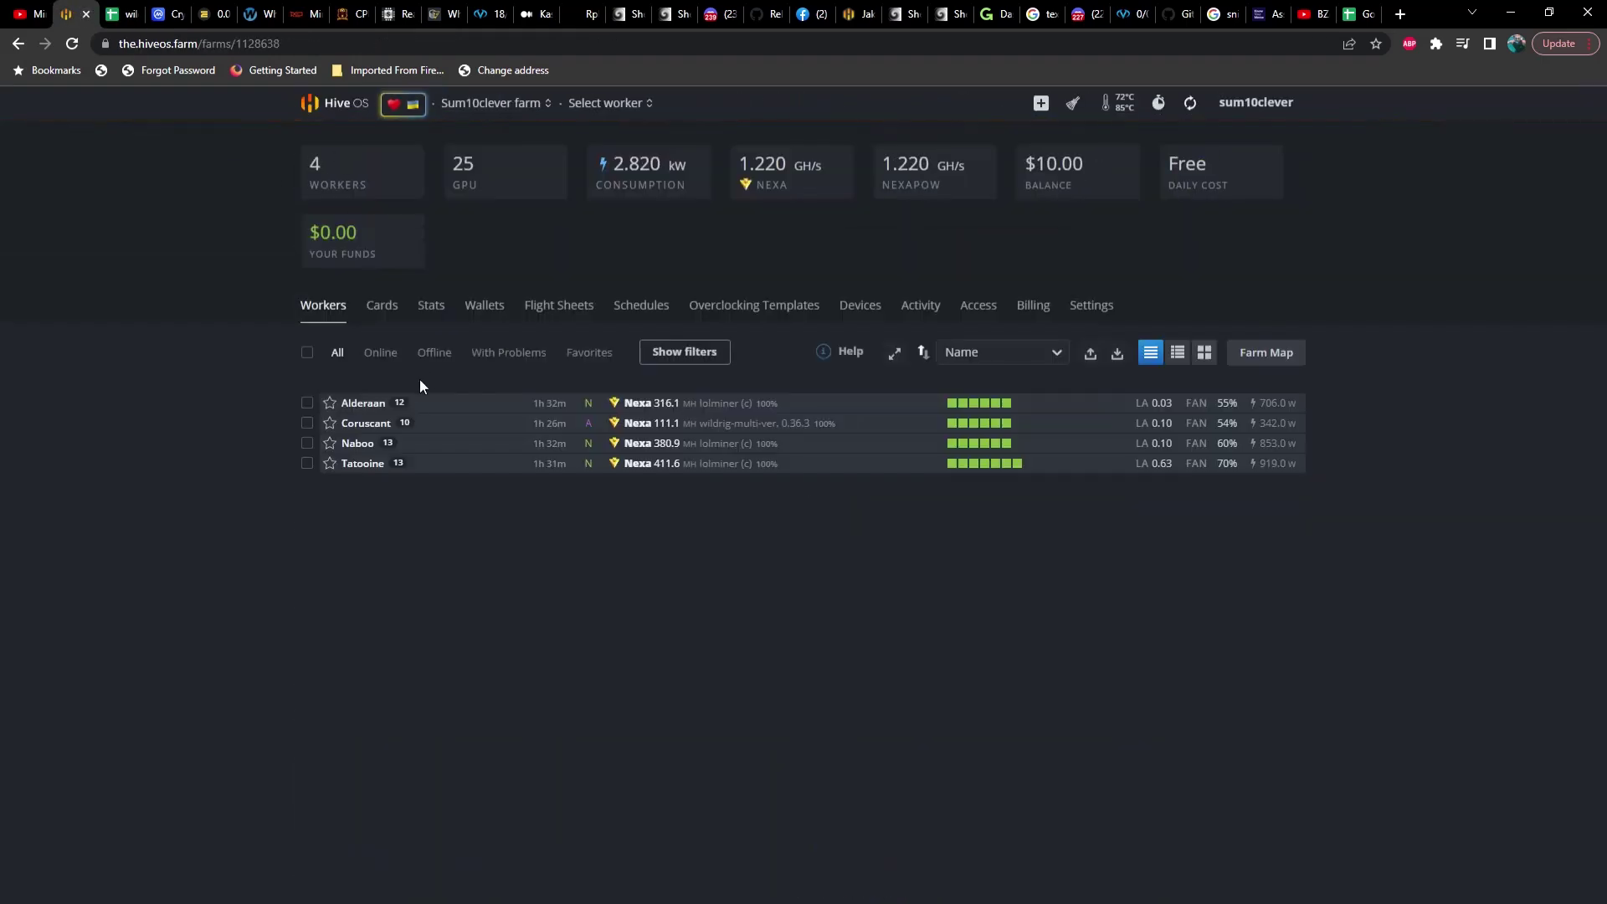
click(382, 421)
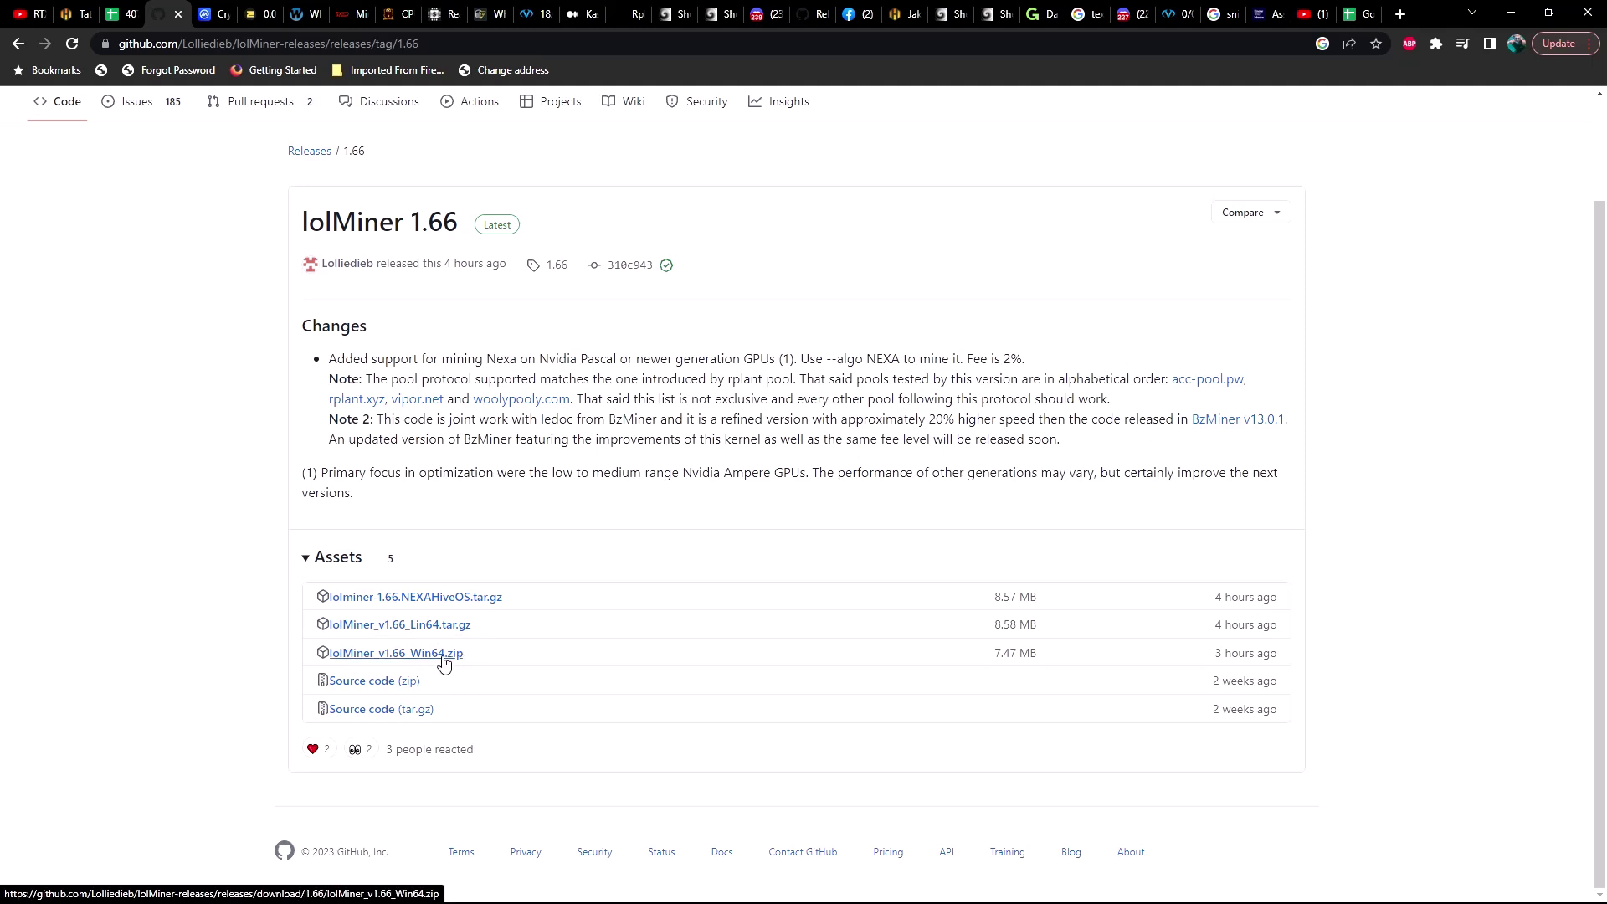
Minimize Chrome, then go via Settings > Update & Security > Windows Security to Virus & threat protection settings.
click(1511, 12)
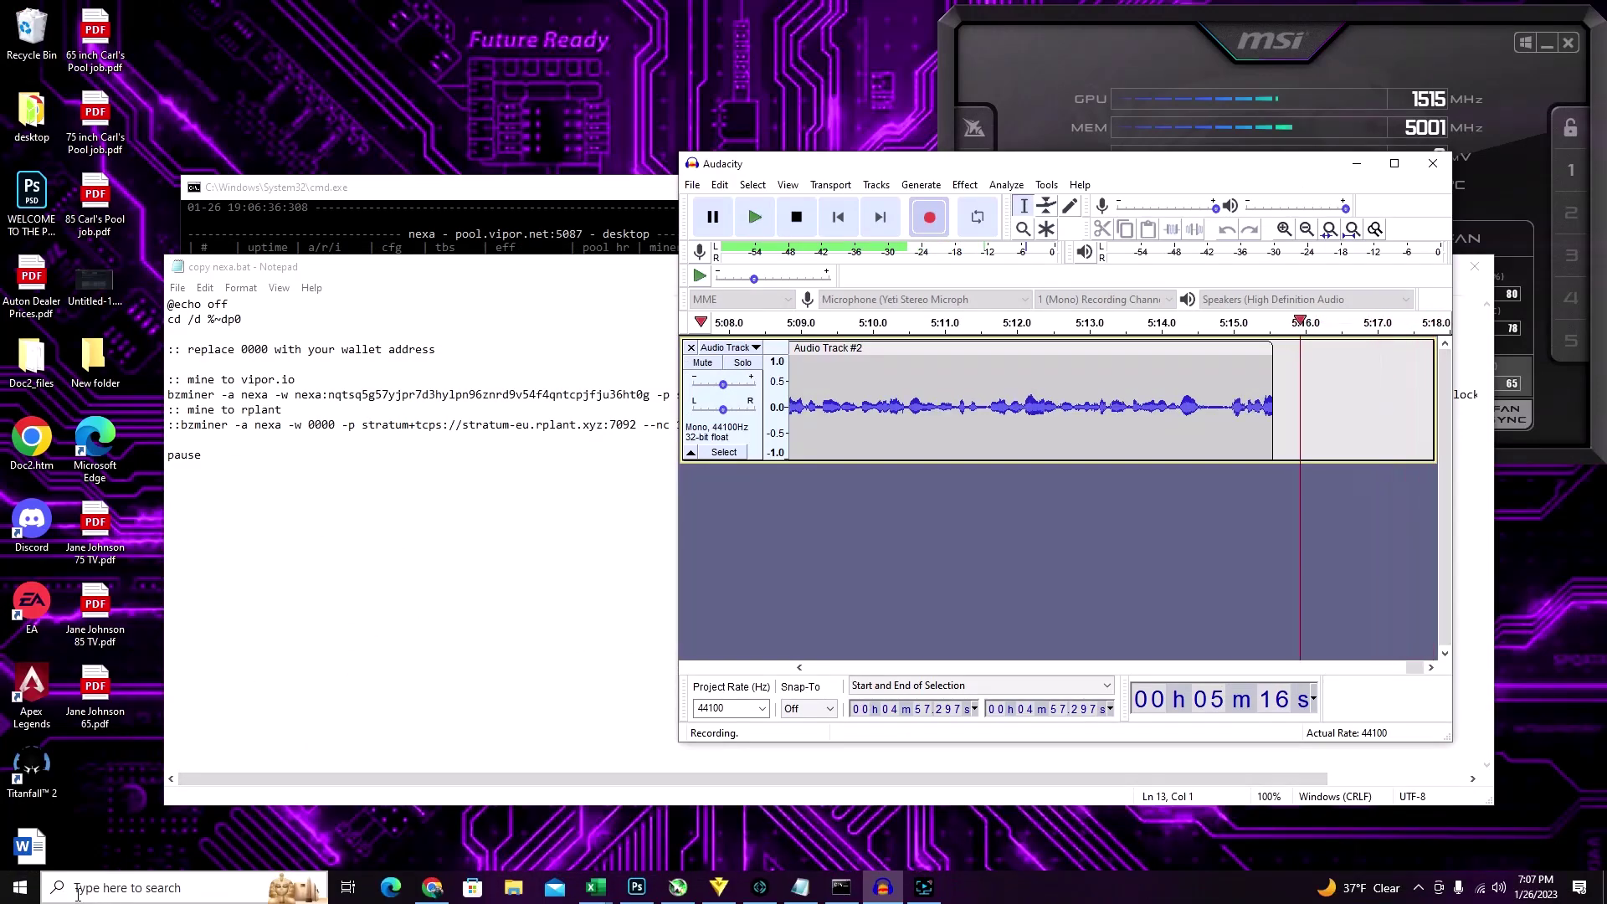
click(20, 888)
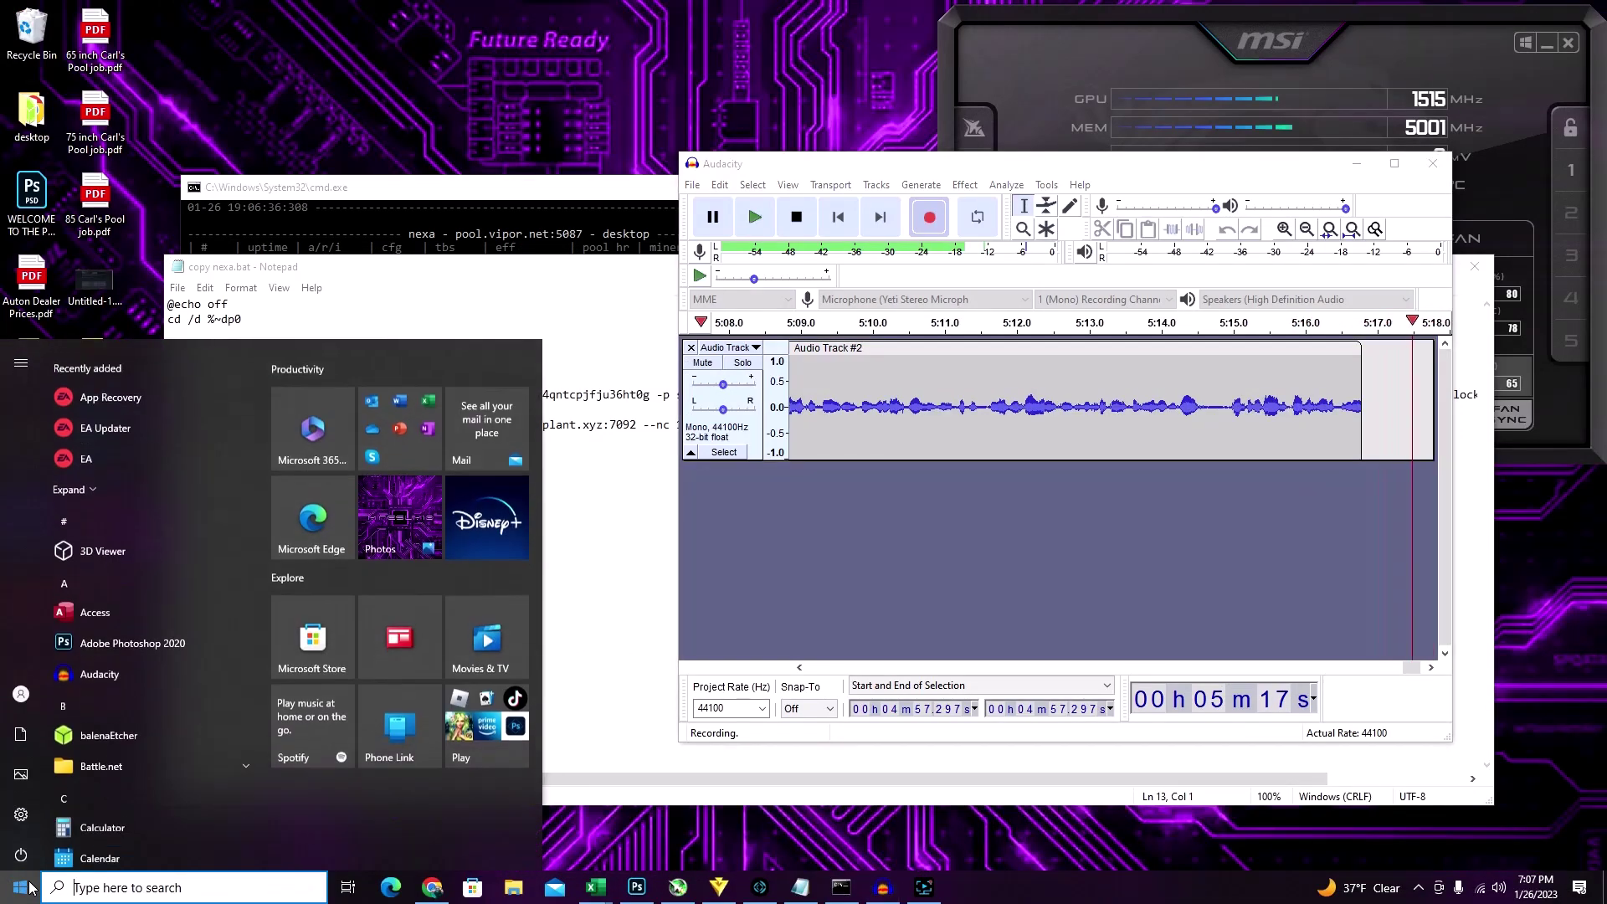
click(51, 810)
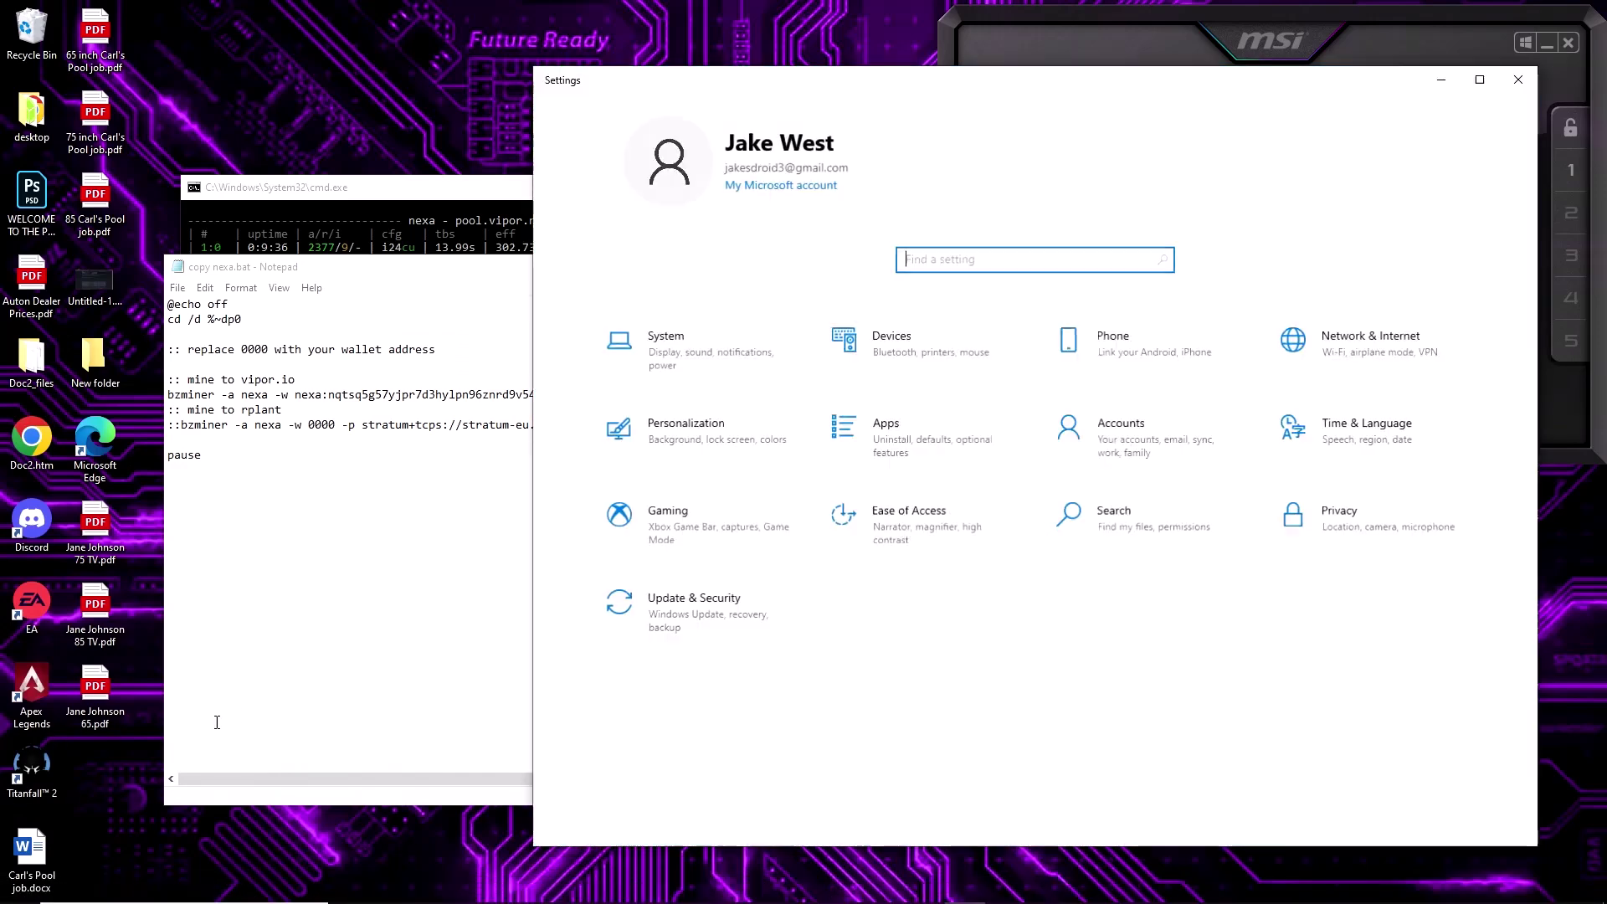
click(697, 614)
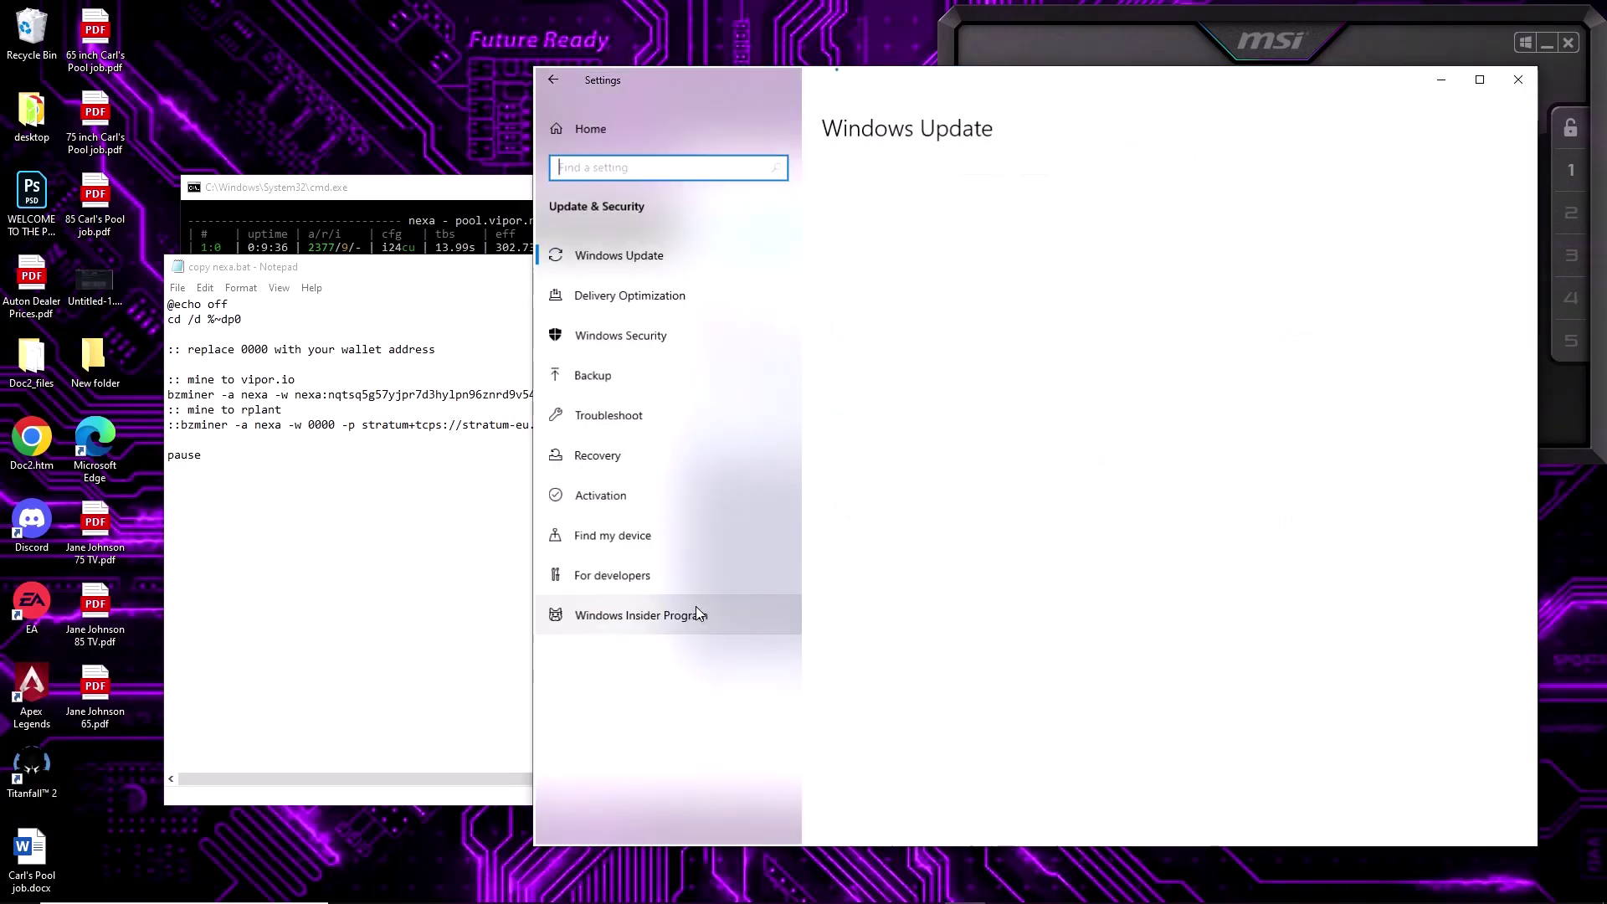
click(692, 334)
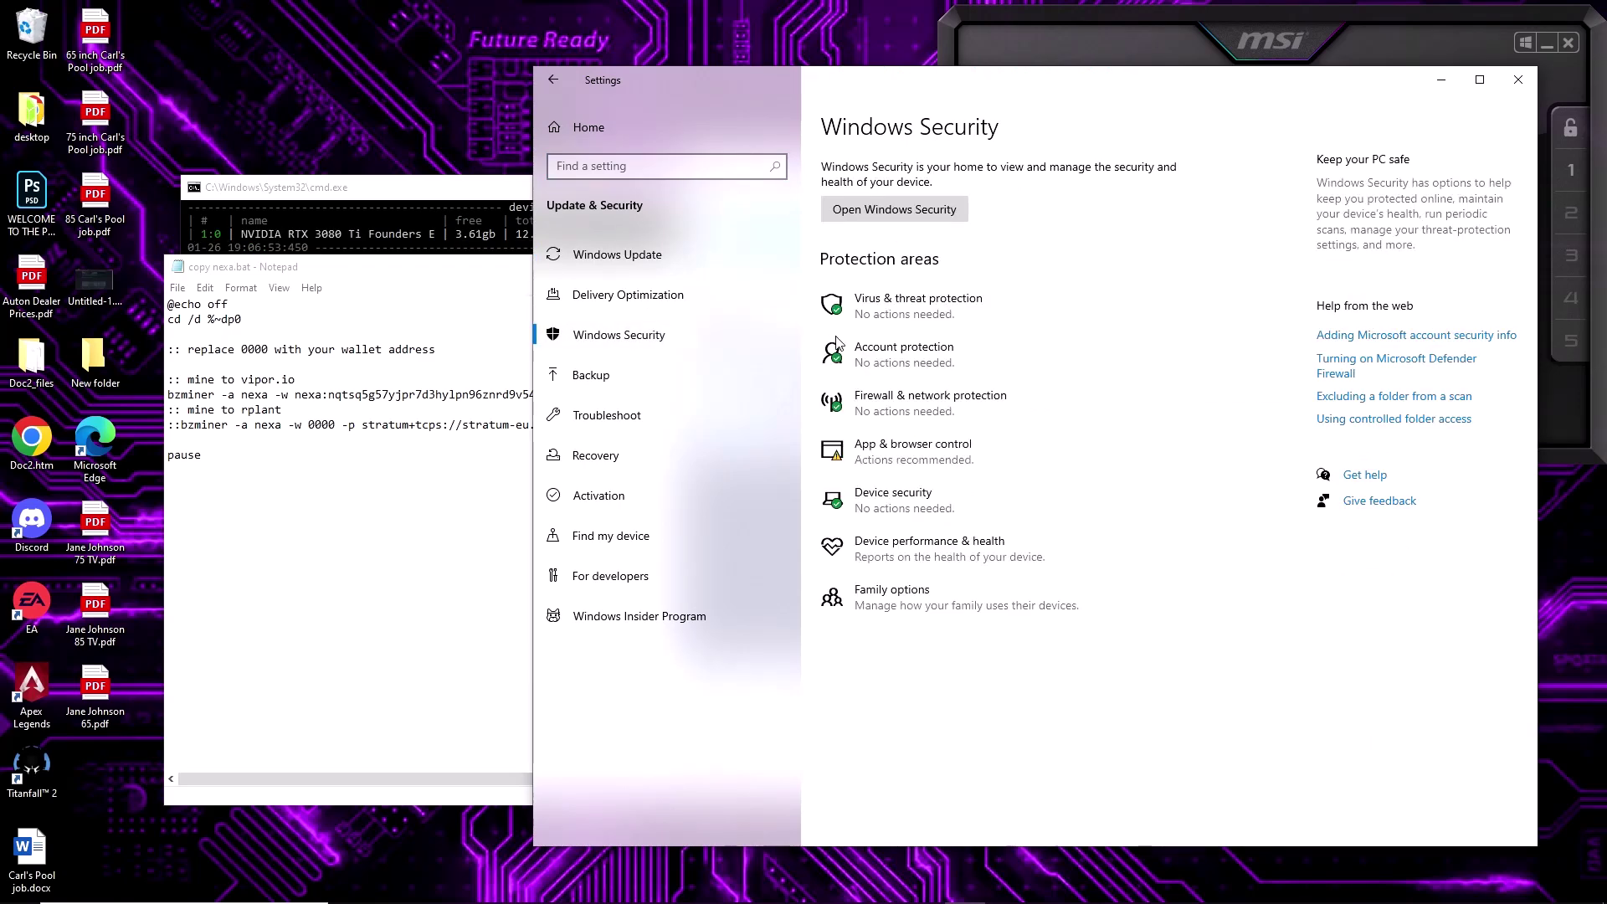
click(936, 308)
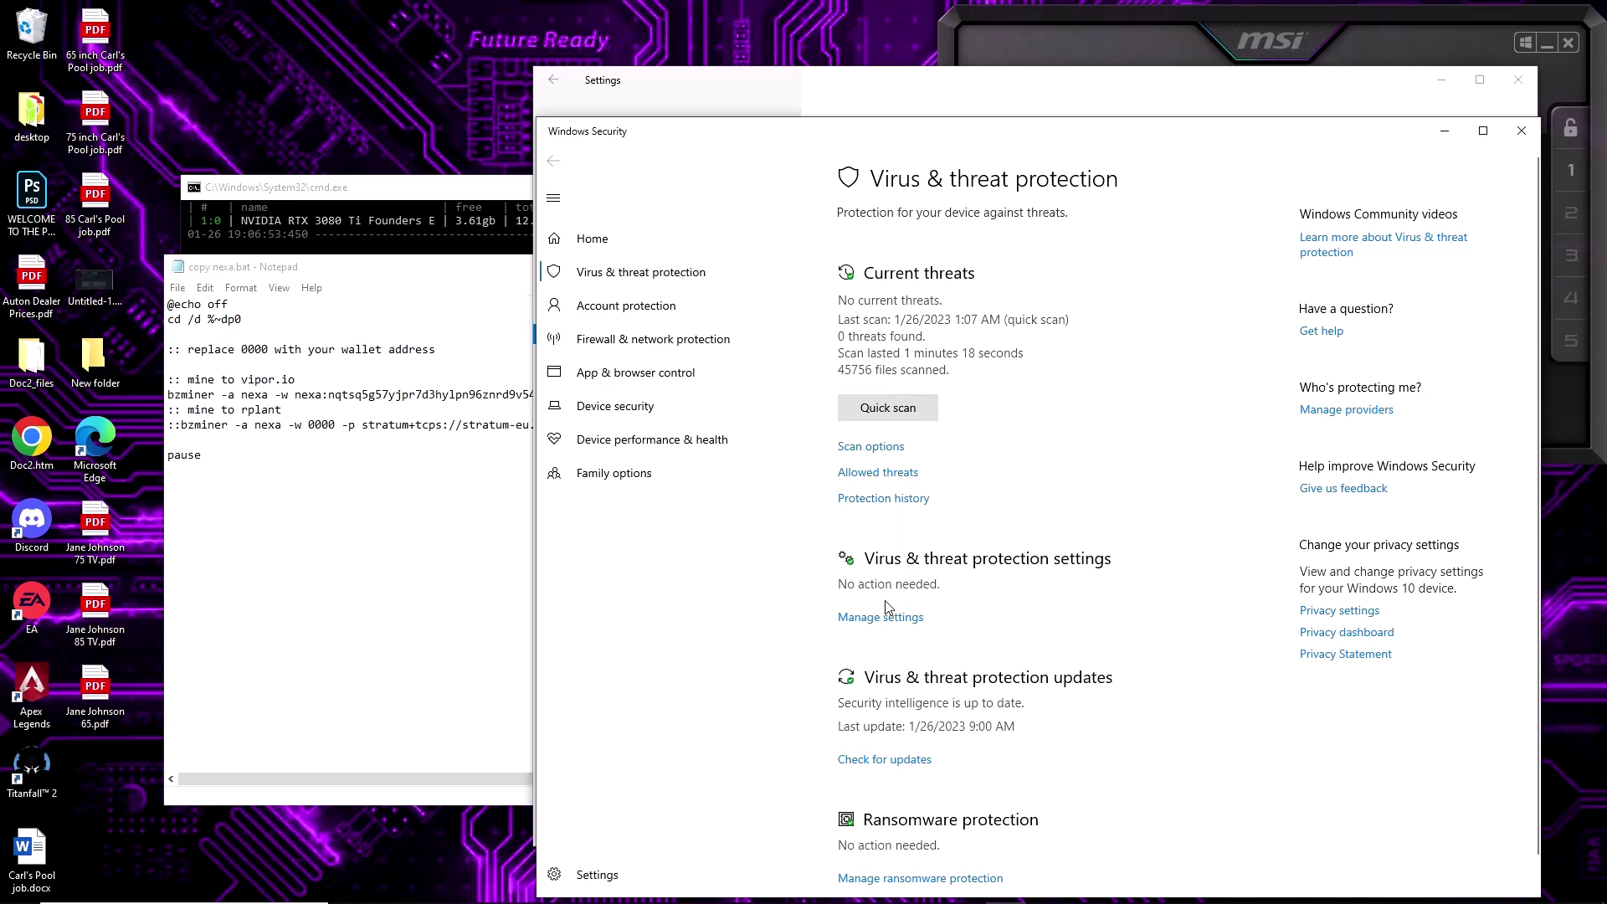
click(889, 618)
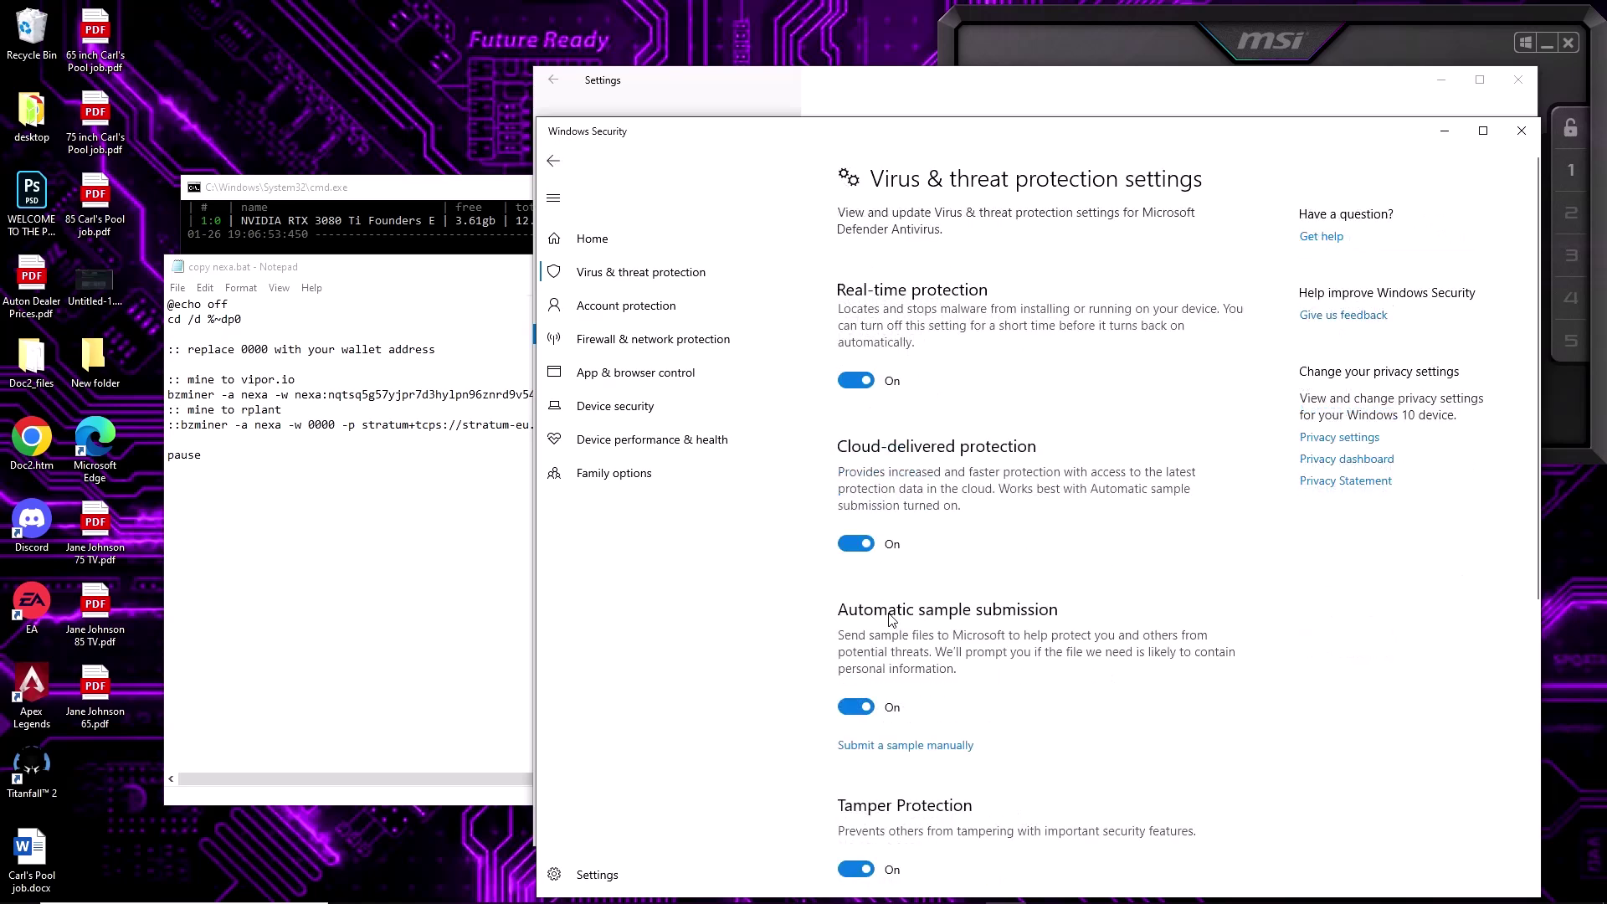
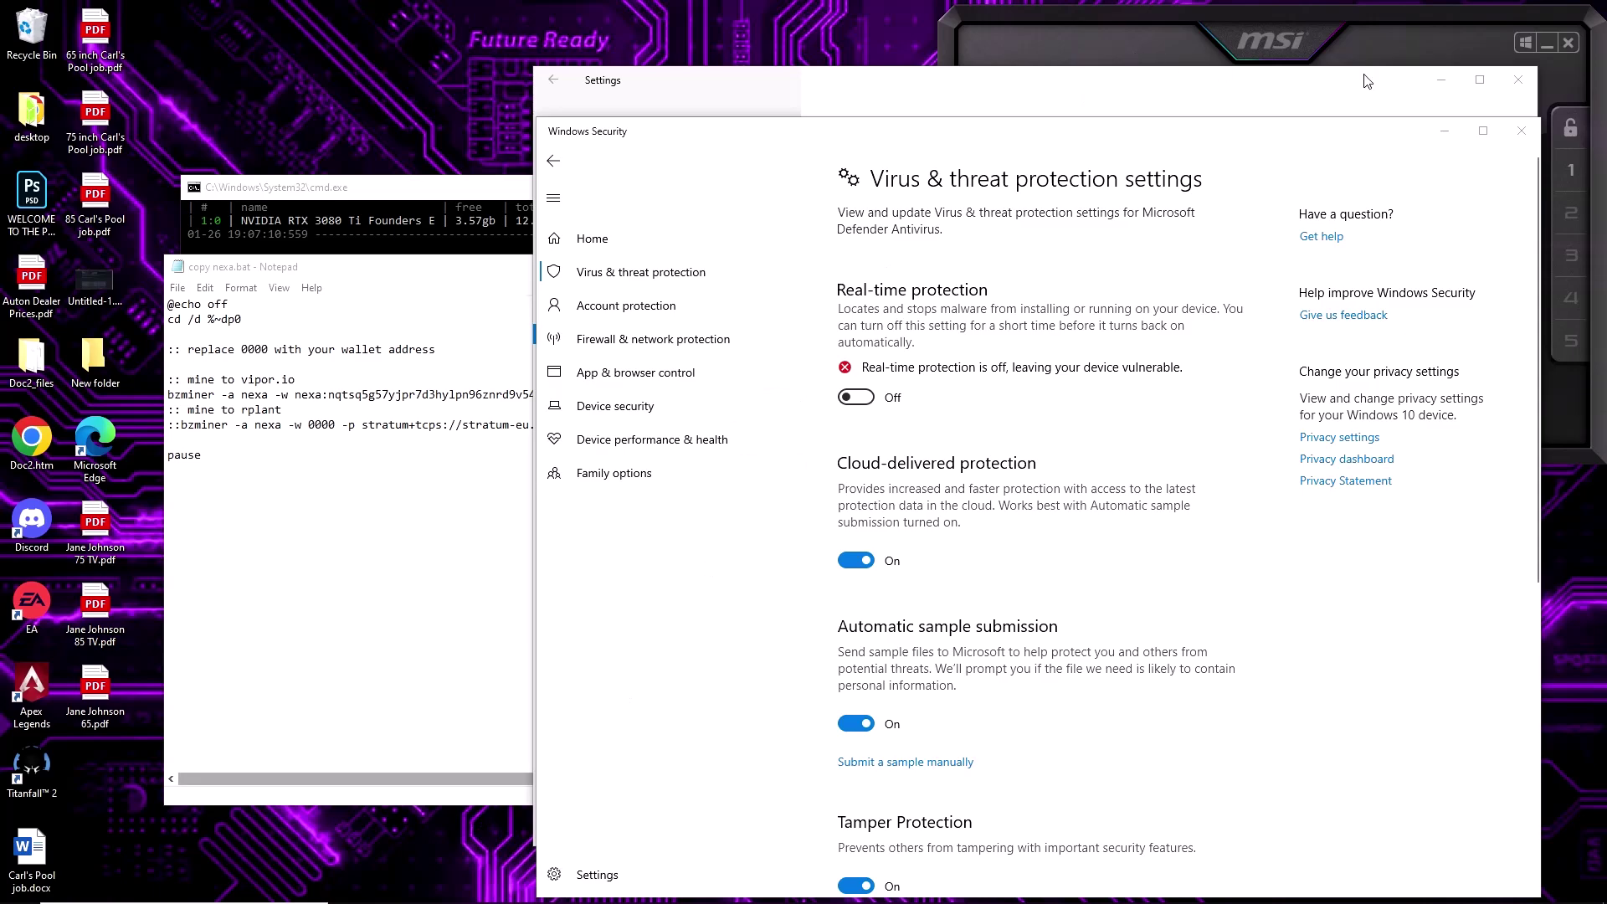
Download lolMiner_v1.66_Win64.zip from the lolMiner 1.66 release page's assets.
click(1441, 134)
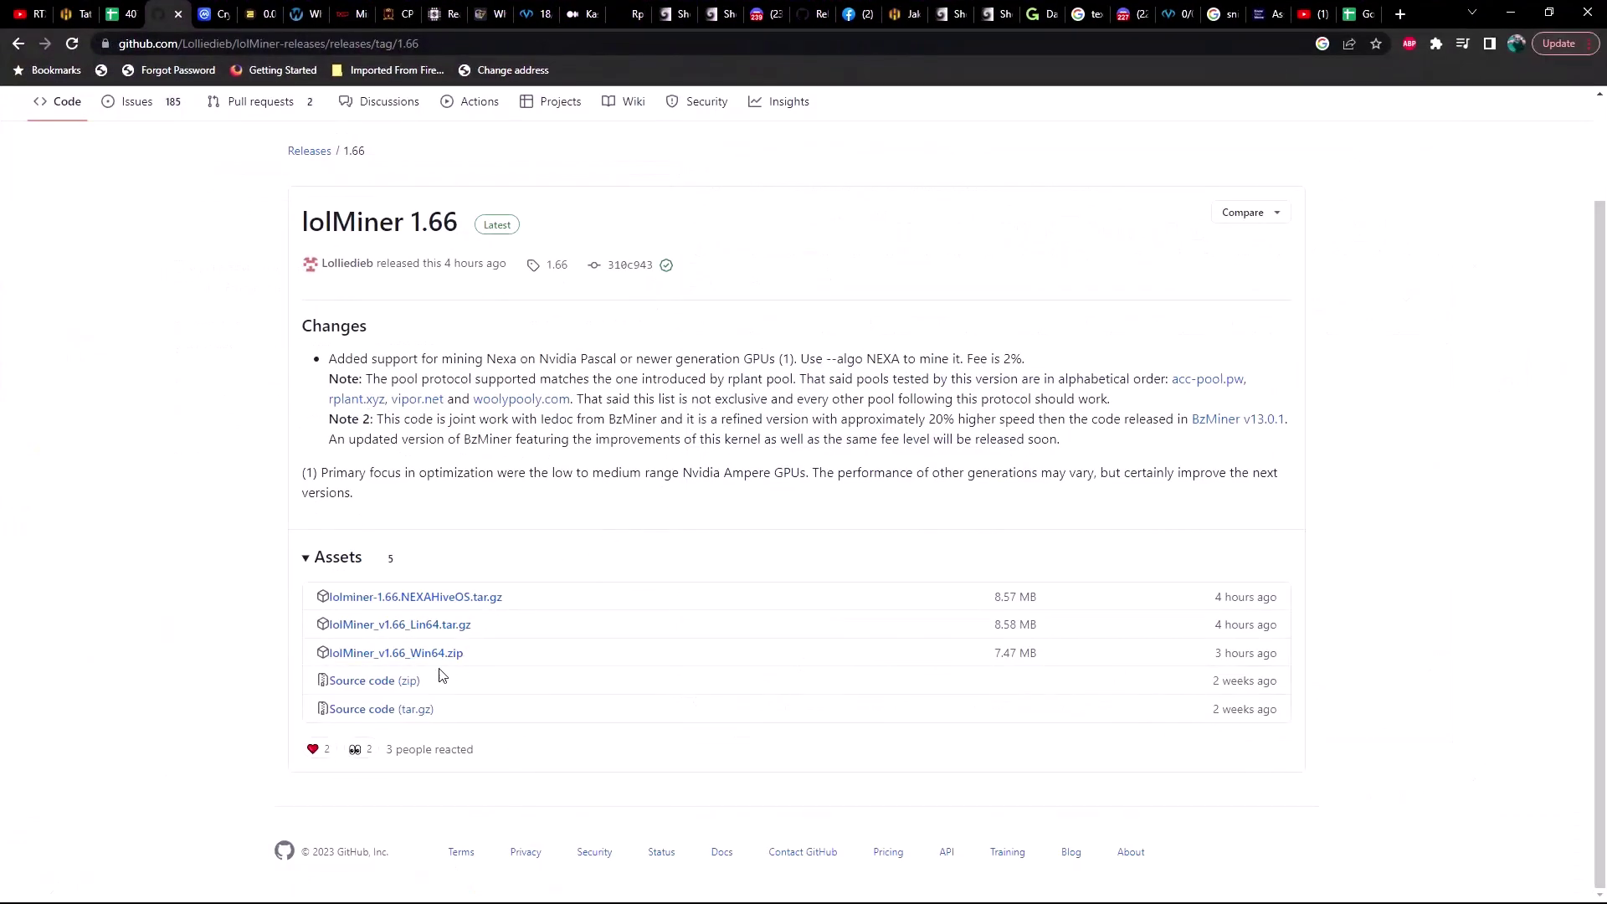
click(445, 660)
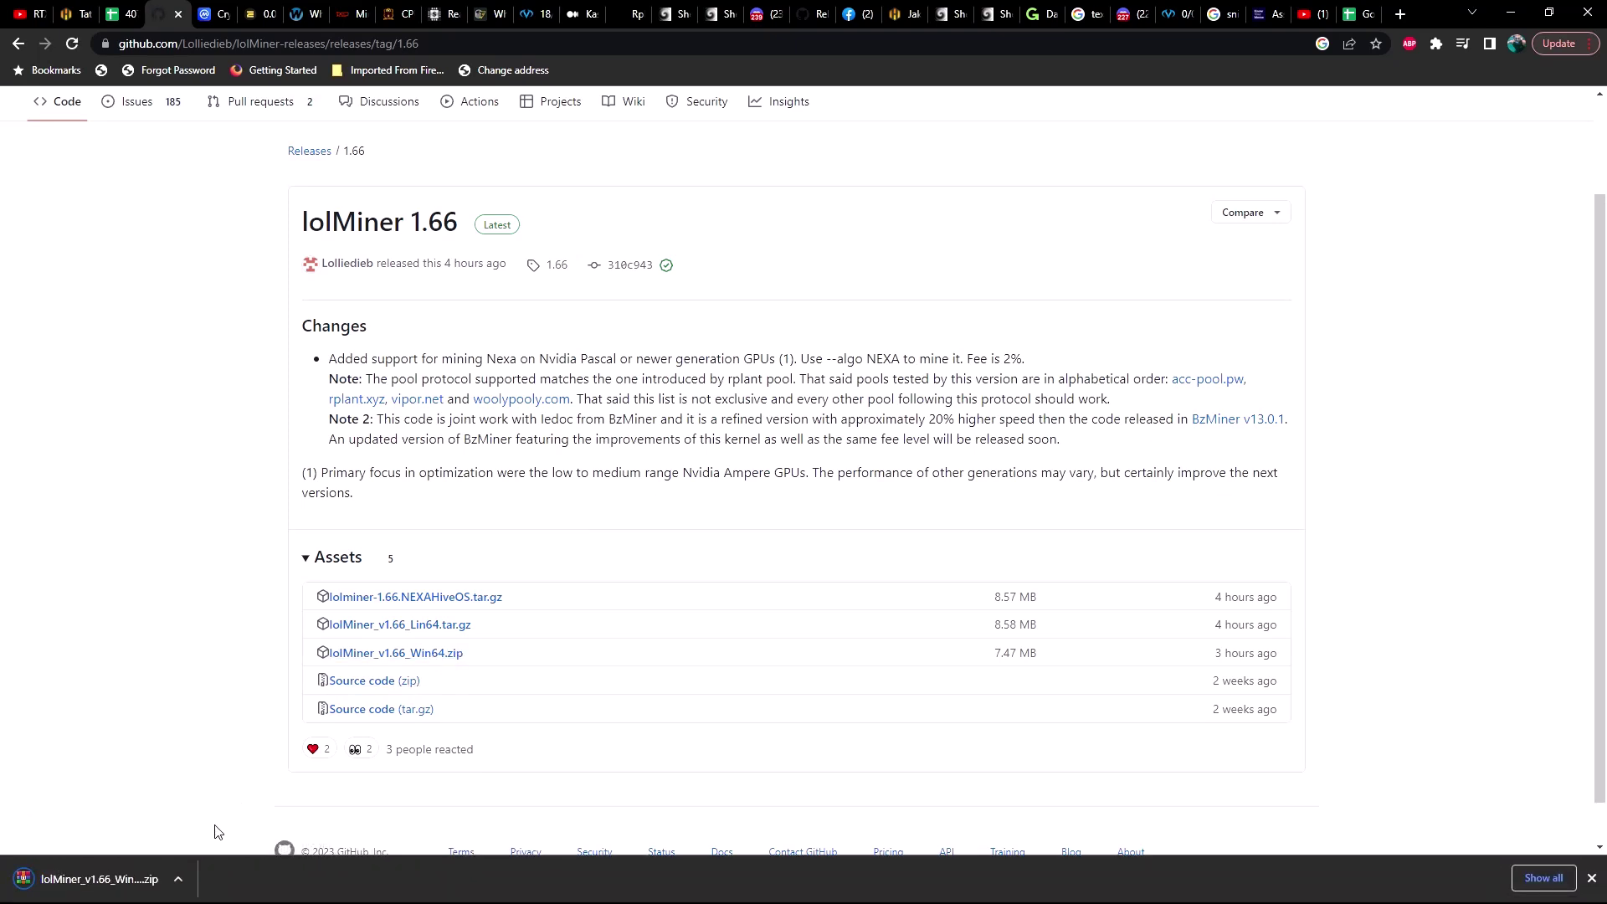
click(187, 881)
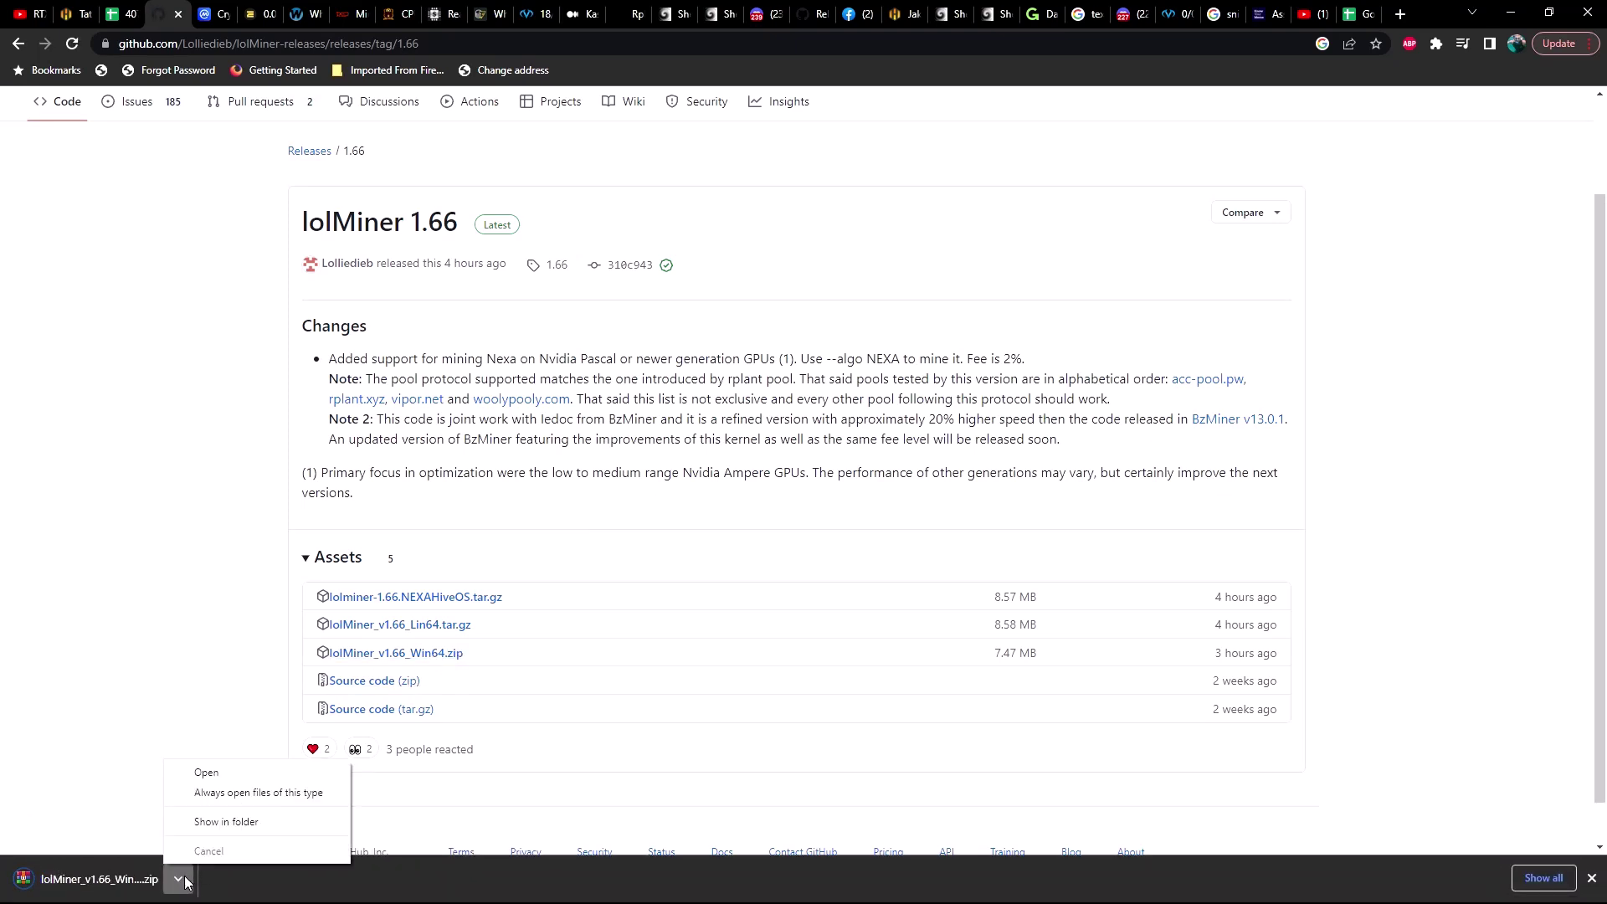
Cut the downloaded lolMiner zip and create a new Downloads folder named 'lolminer 1.66'.
click(232, 824)
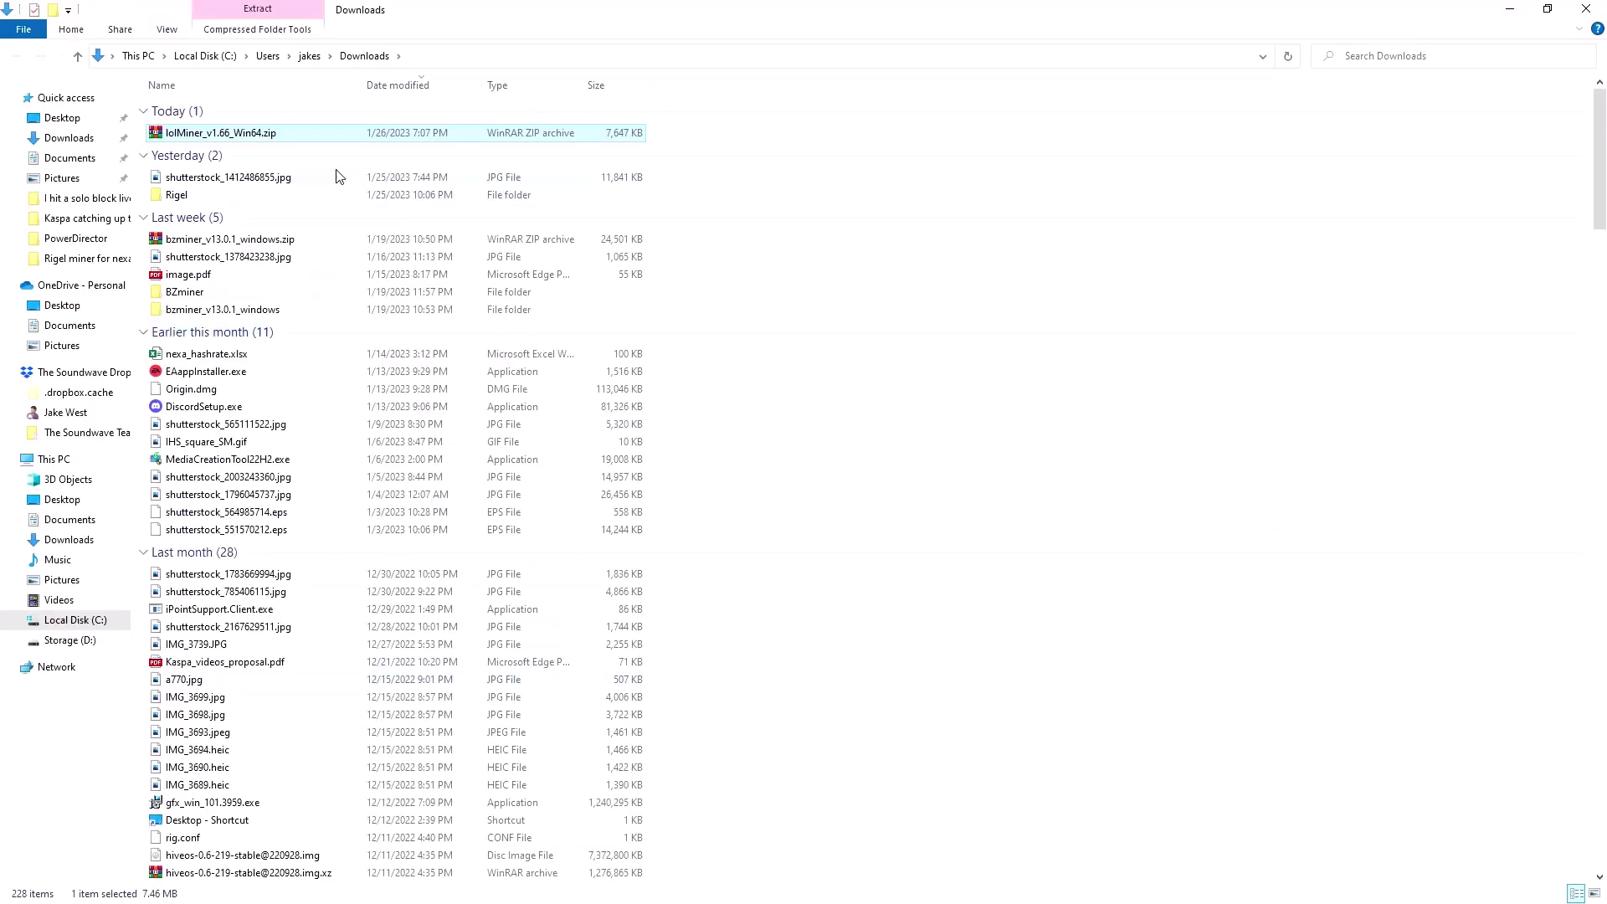
right_click(285, 140)
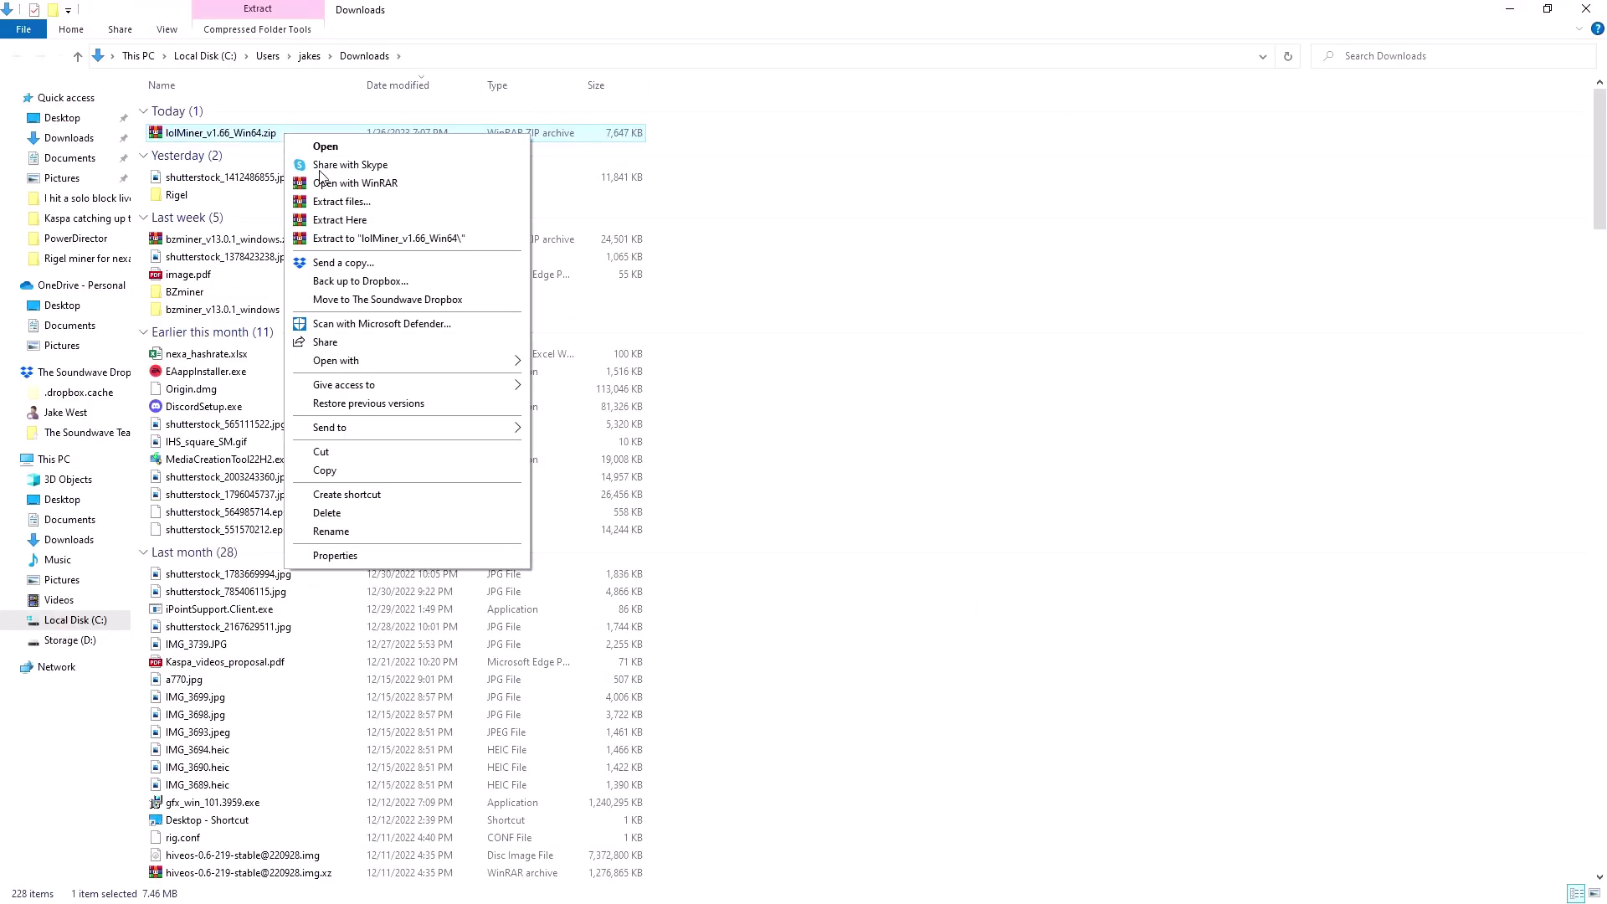
click(346, 454)
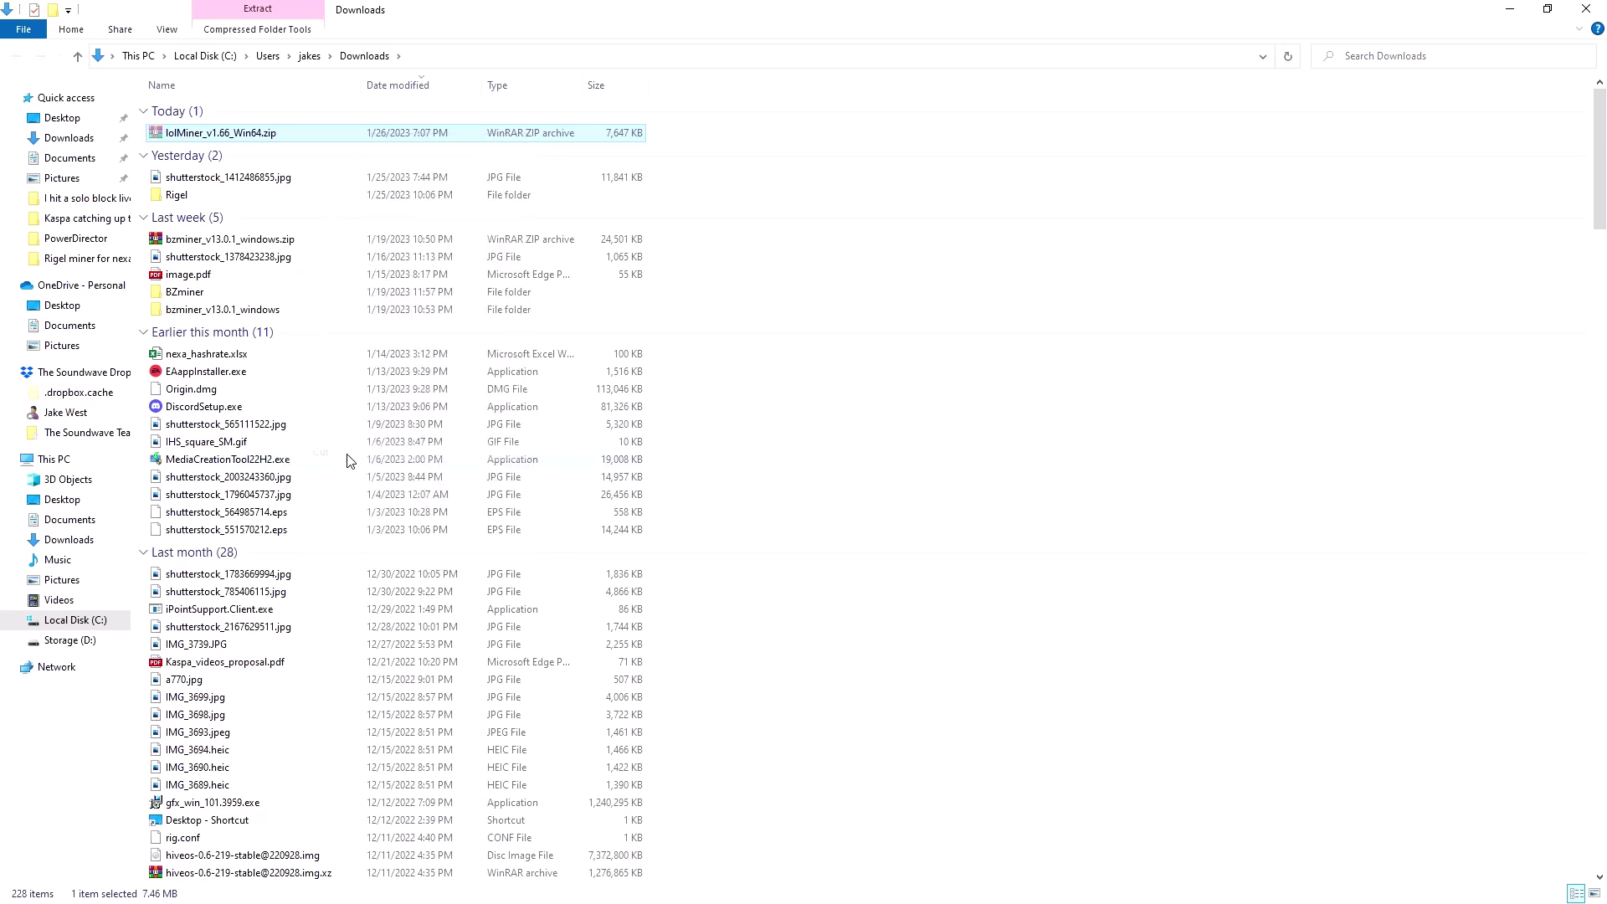
right_click(870, 291)
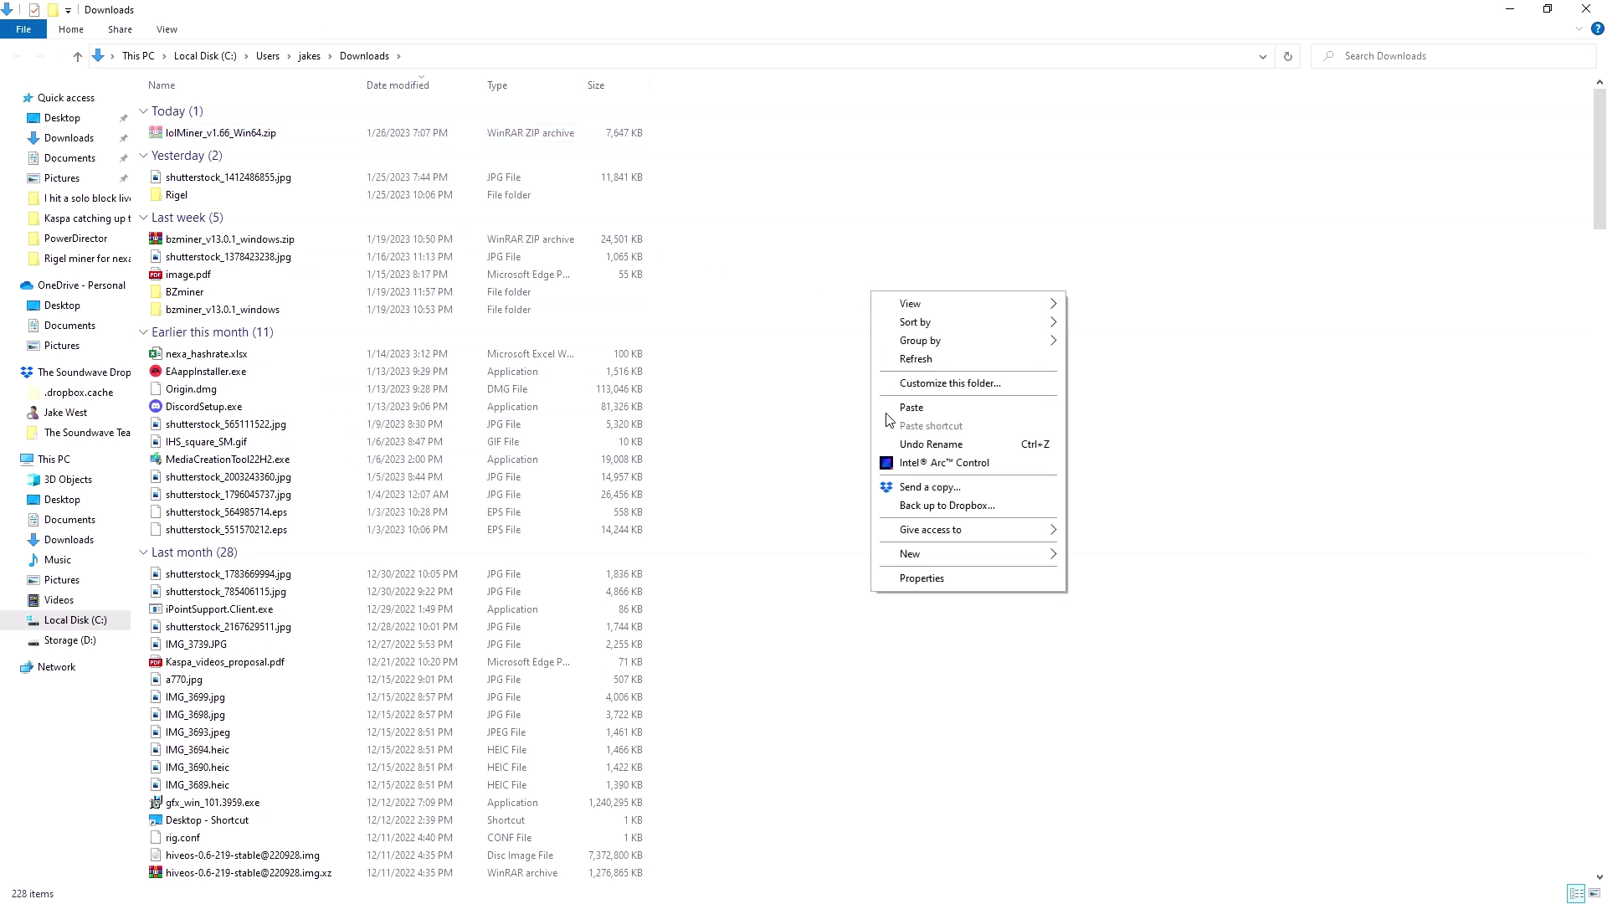
mouse_move(945, 556)
click(1103, 556)
text(lolminer)
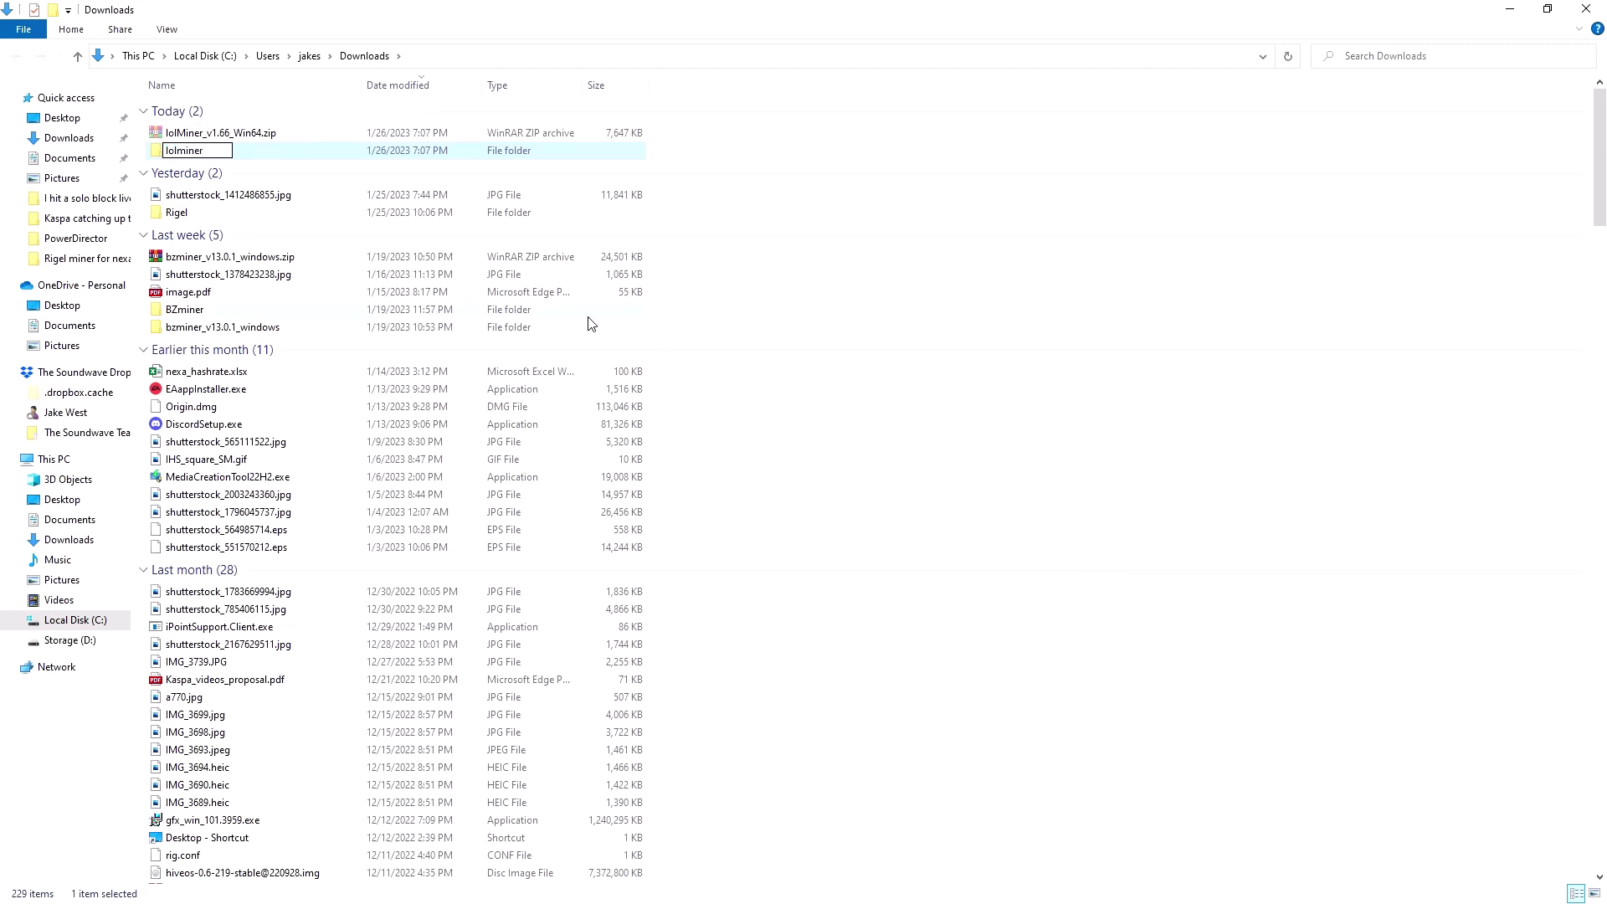
text( 1.66)
key(Return)
Paste the lolMiner zip into the lolminer 1.66 folder and extract it there.
double_click(460, 159)
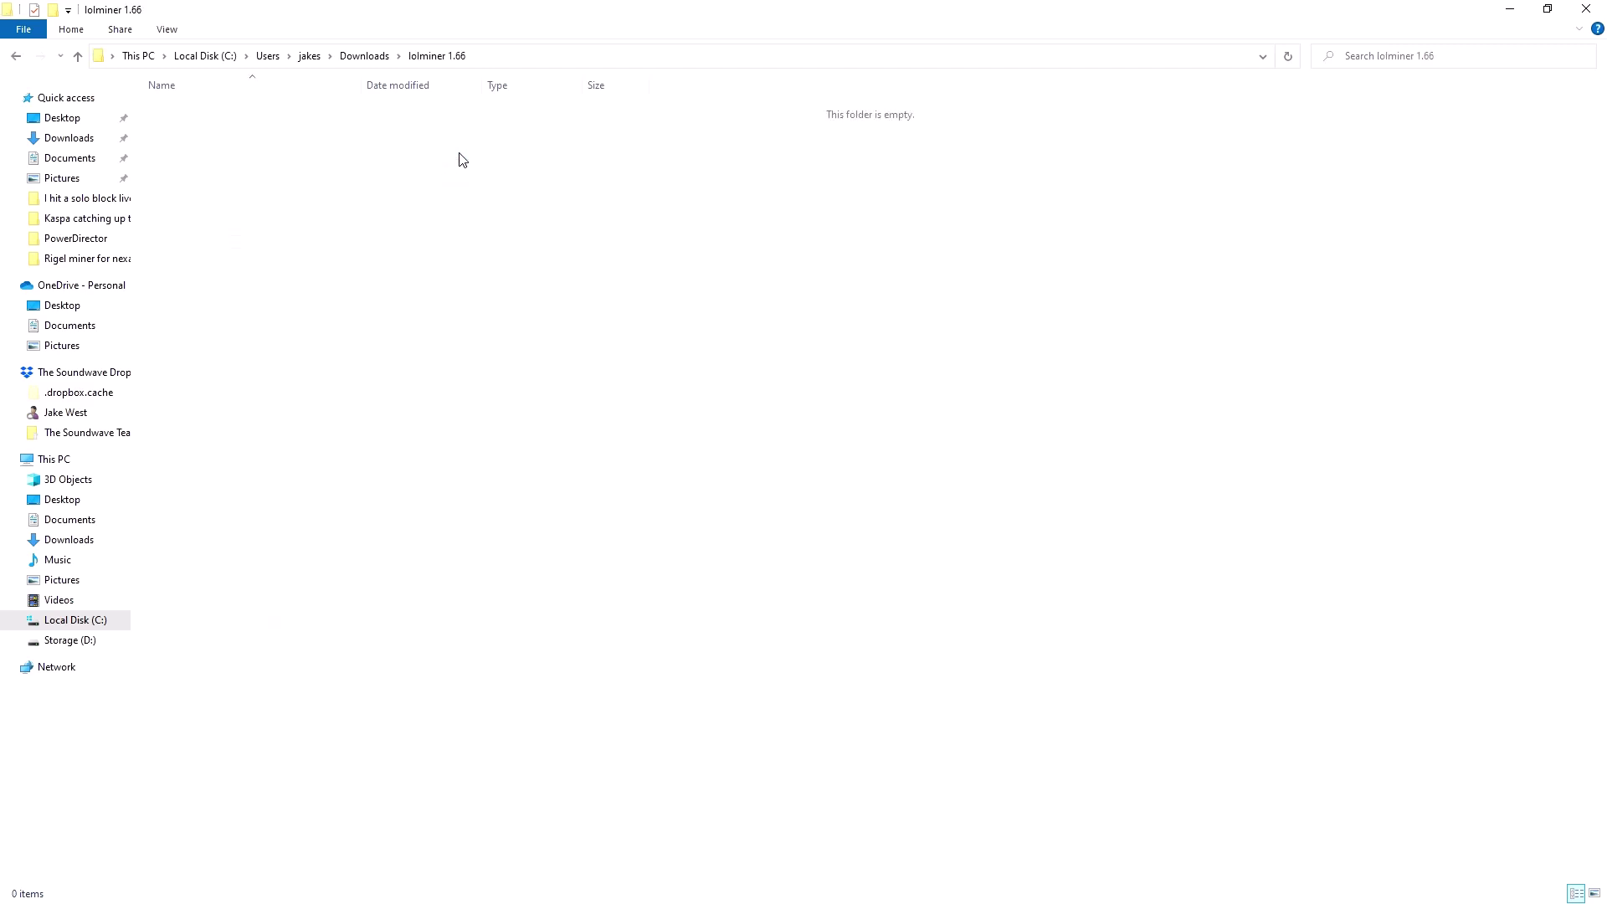
right_click(376, 201)
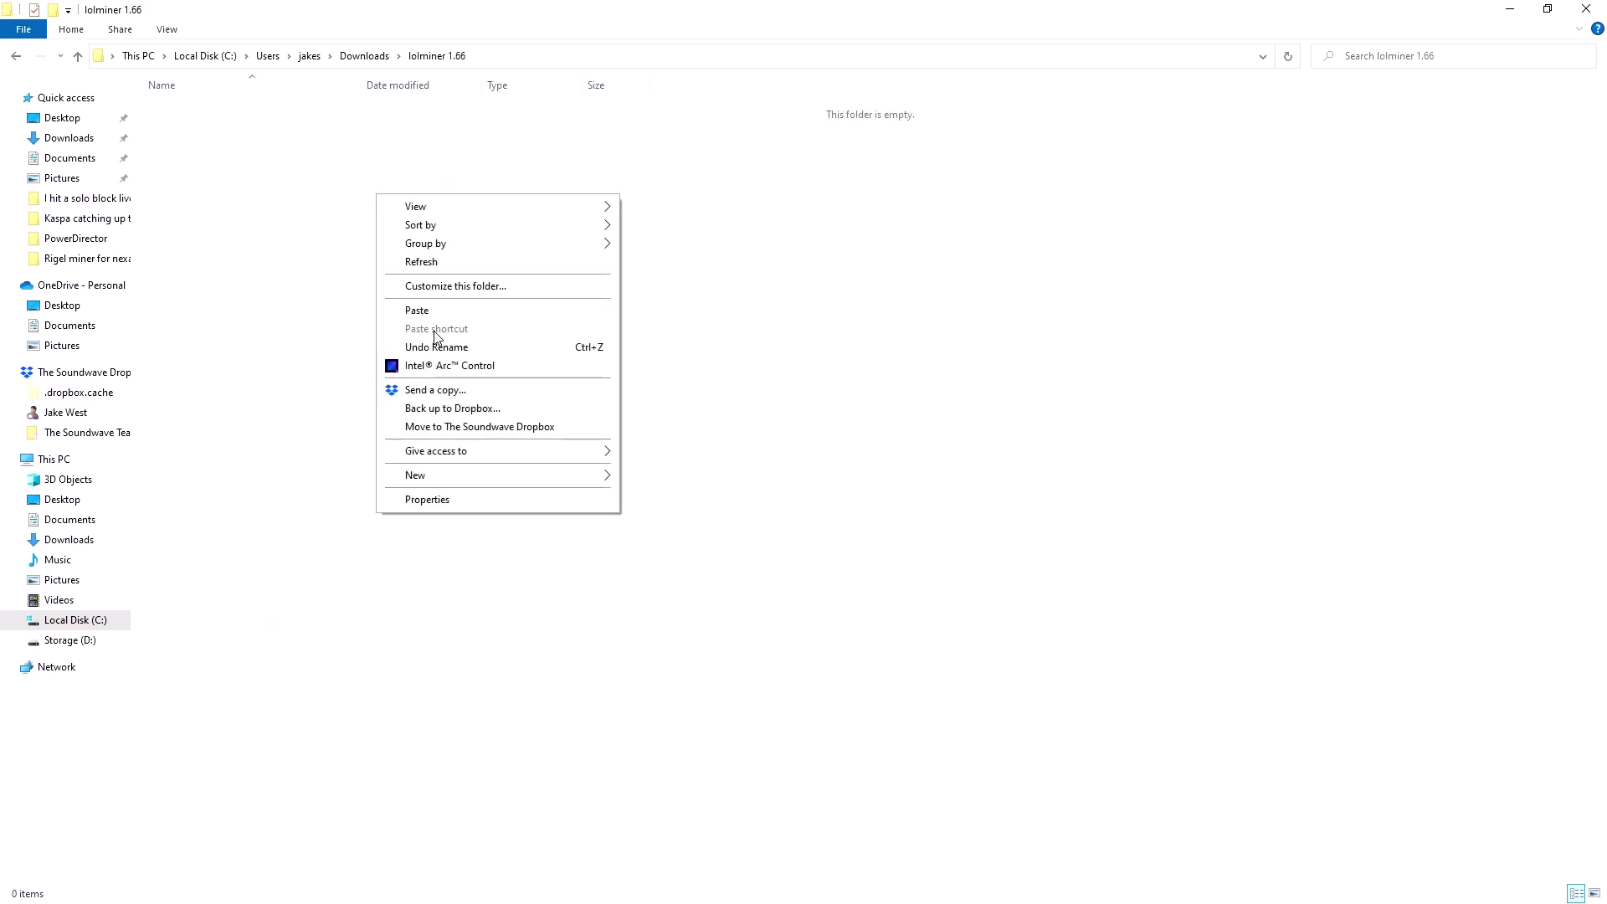
click(417, 310)
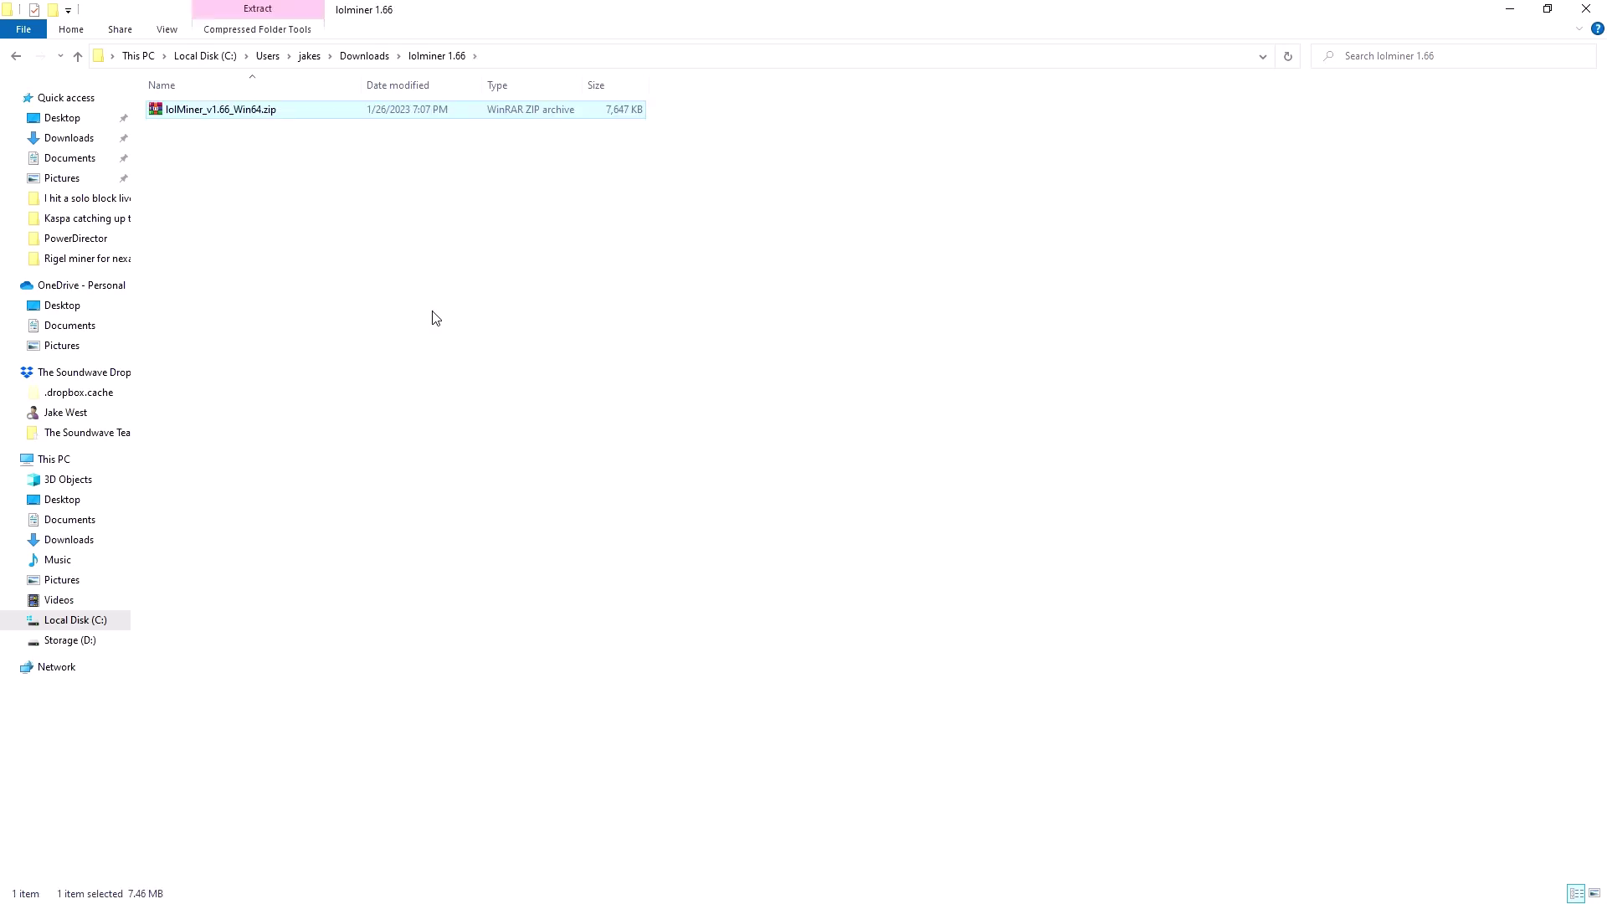
right_click(261, 122)
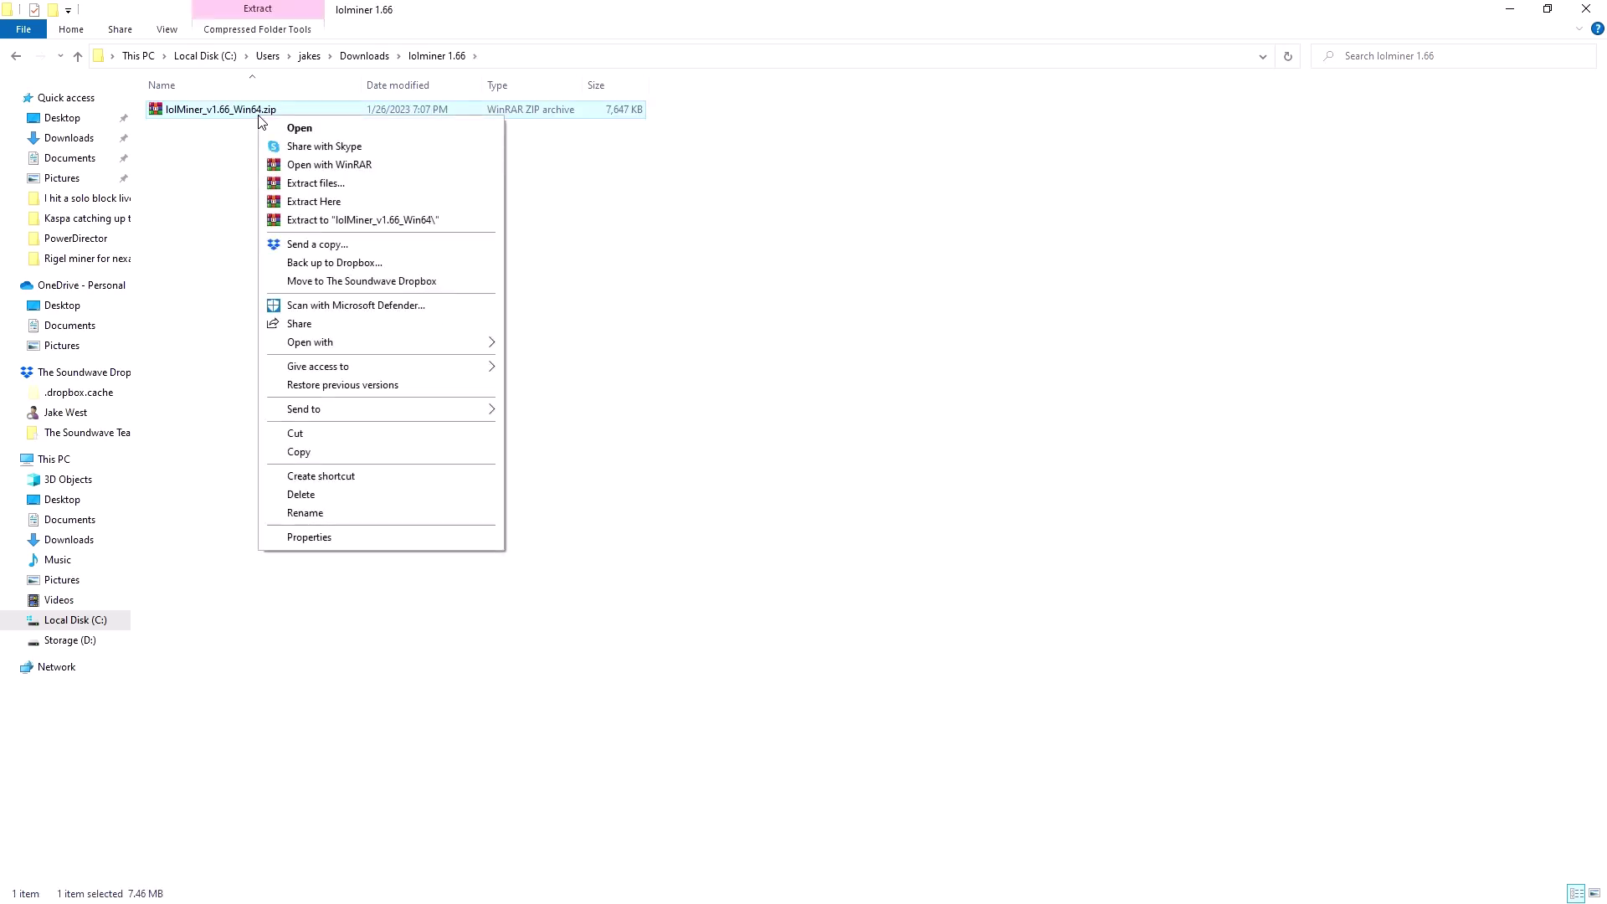
click(327, 208)
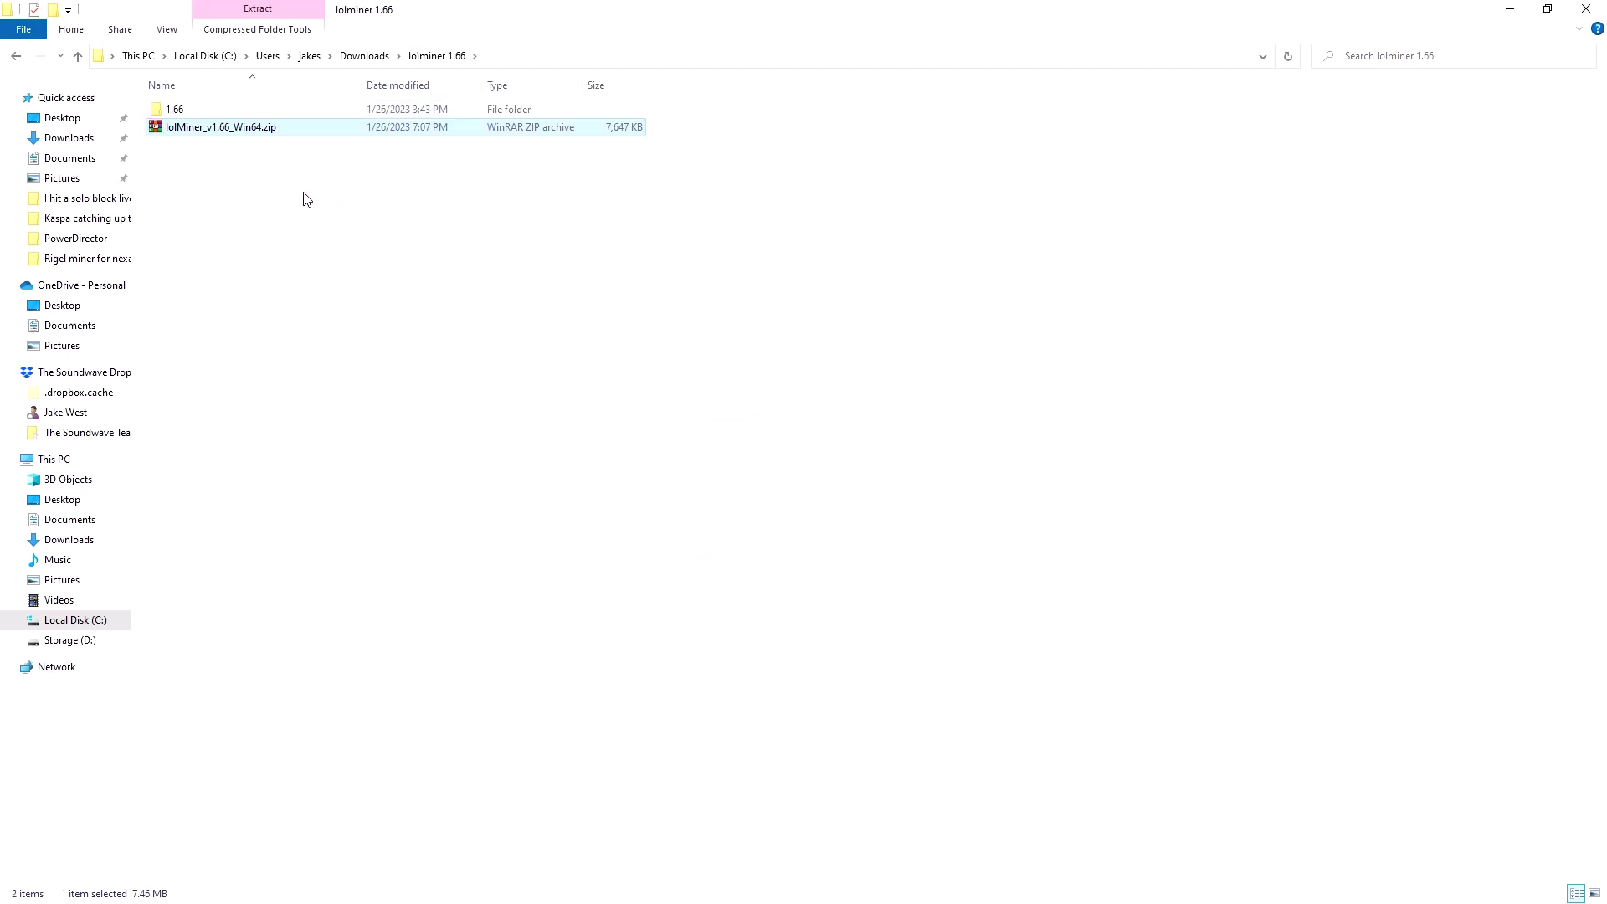
Open the extracted 1.66 folder and bring up mine_nexa.bat's context menu.
double_click(216, 111)
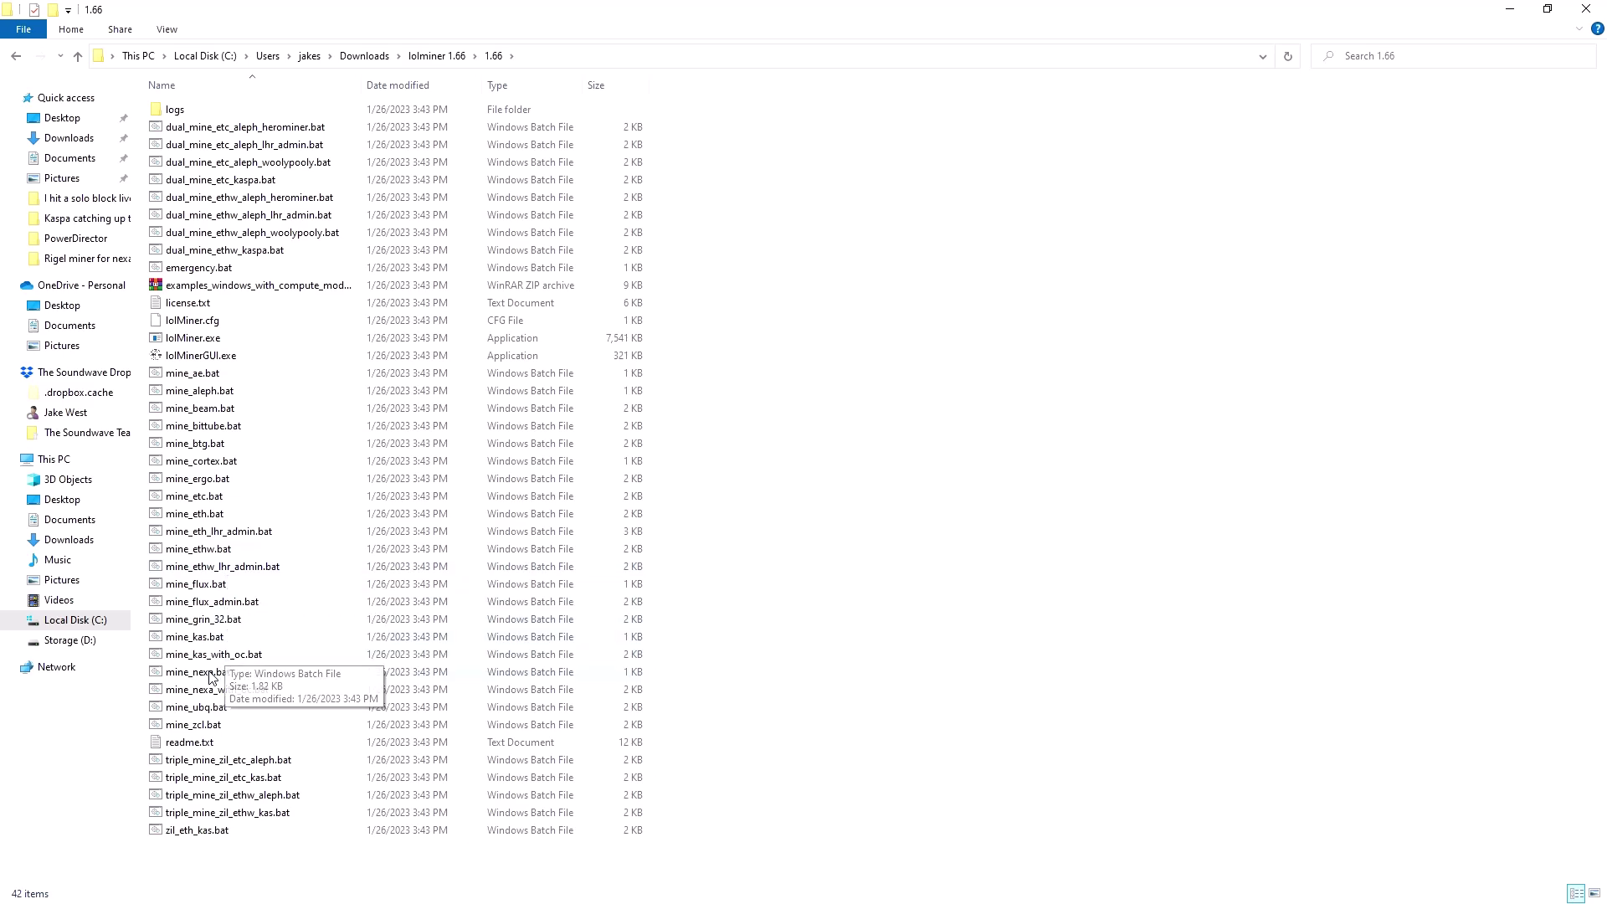
right_click(210, 675)
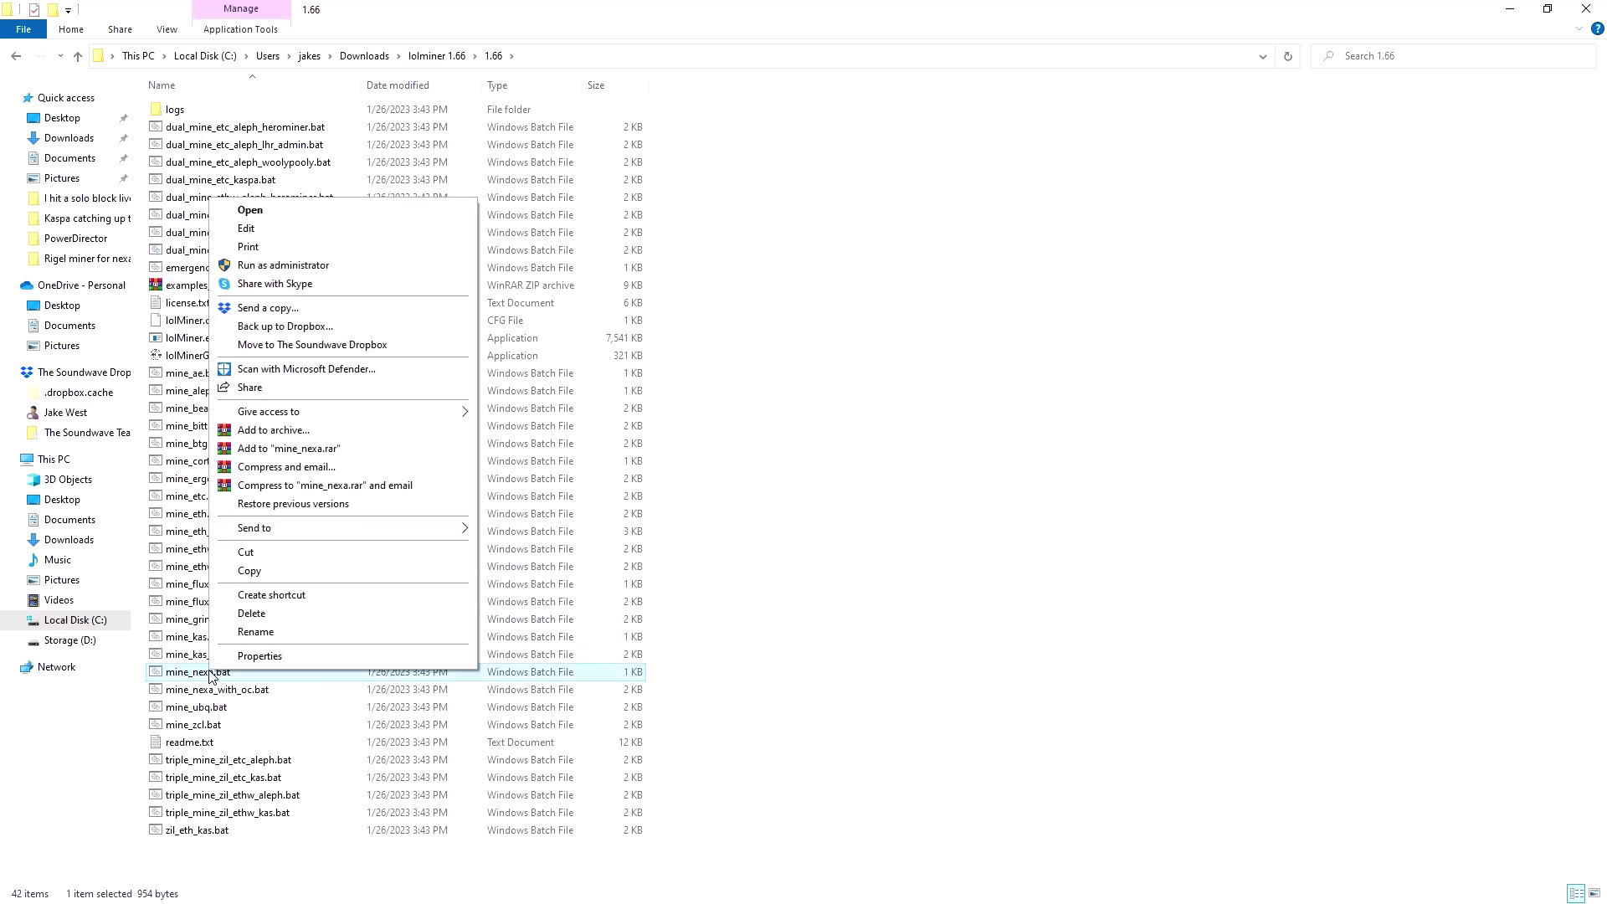
Edit mine_nexa.bat in Notepad and inspect its WALLET address and acc-pool.pw:16011 POOL value.
click(251, 229)
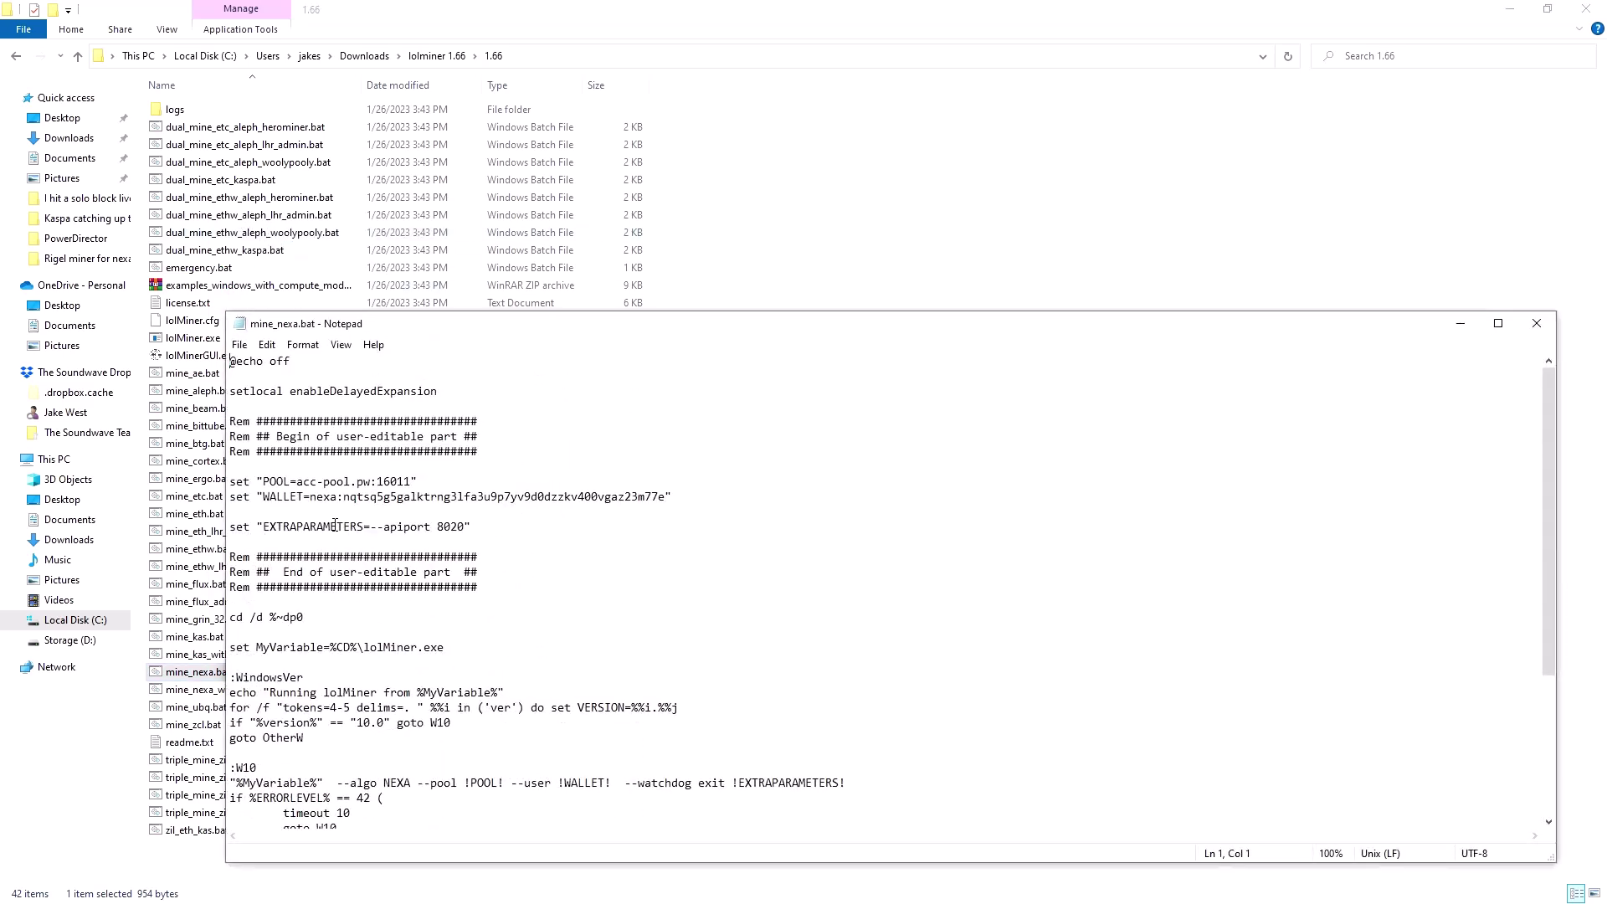
scroll(334, 513, down, 1)
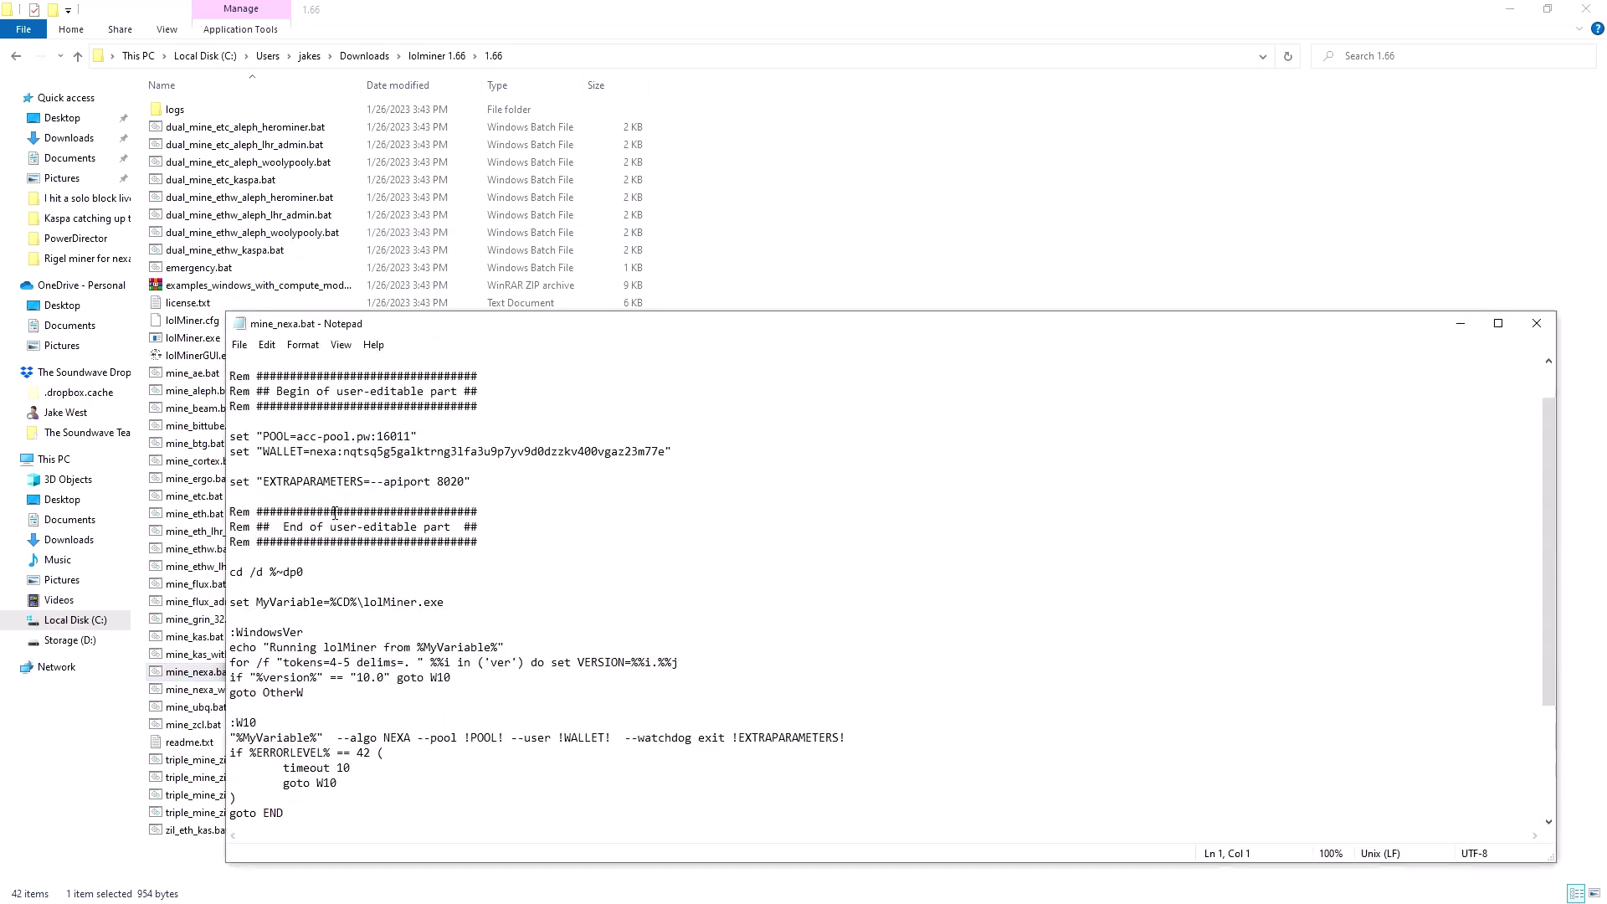
drag(266, 456, 661, 452)
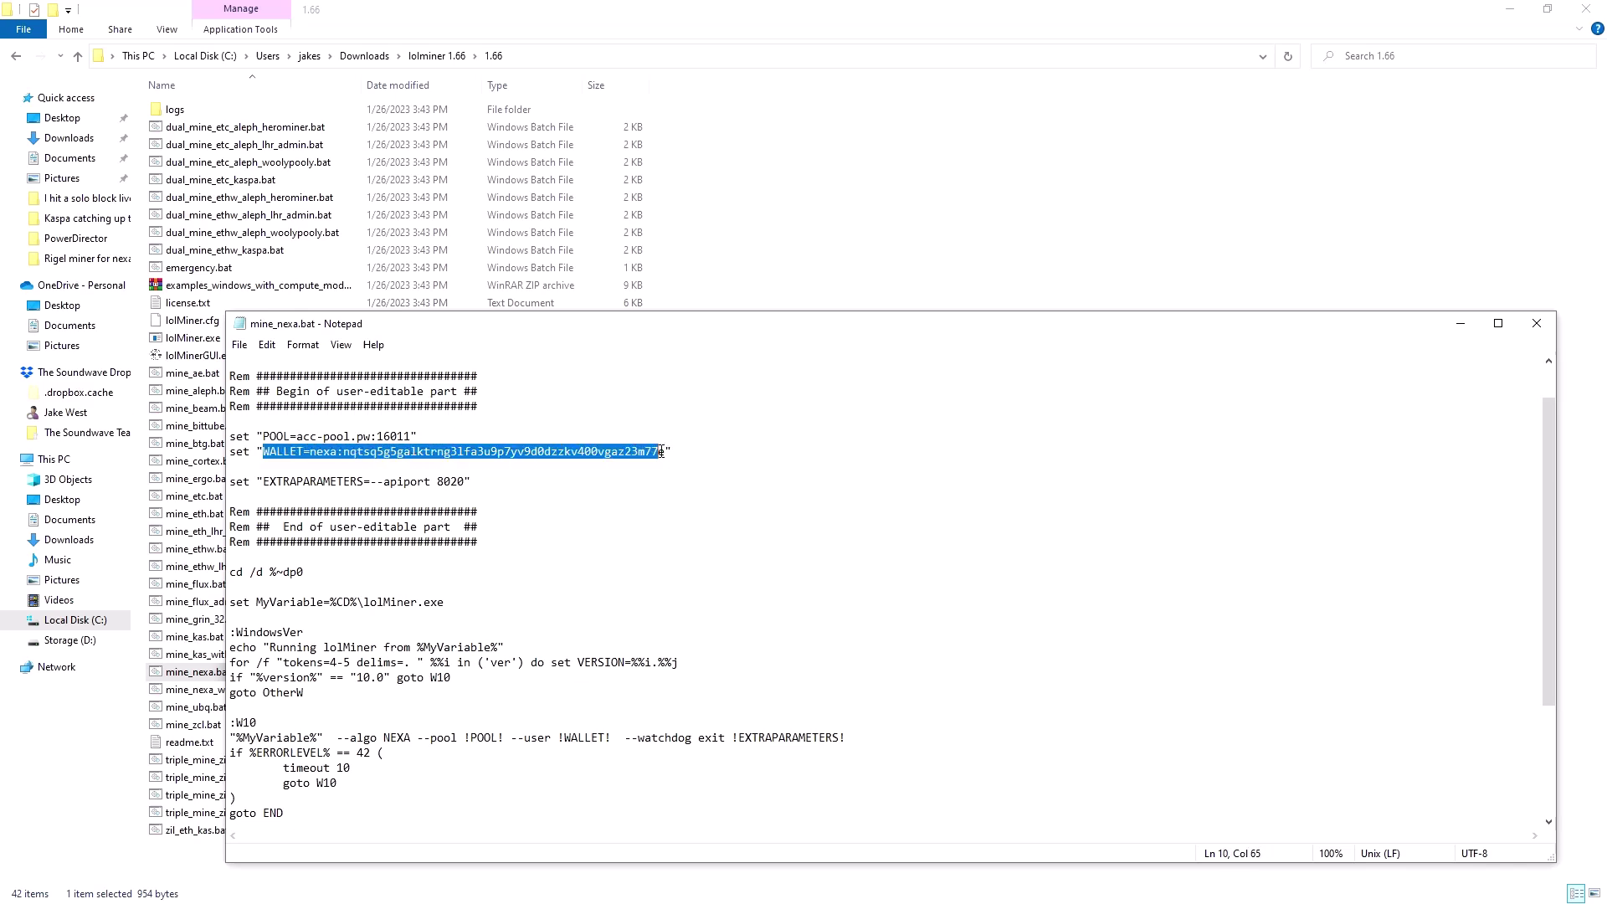
click(526, 472)
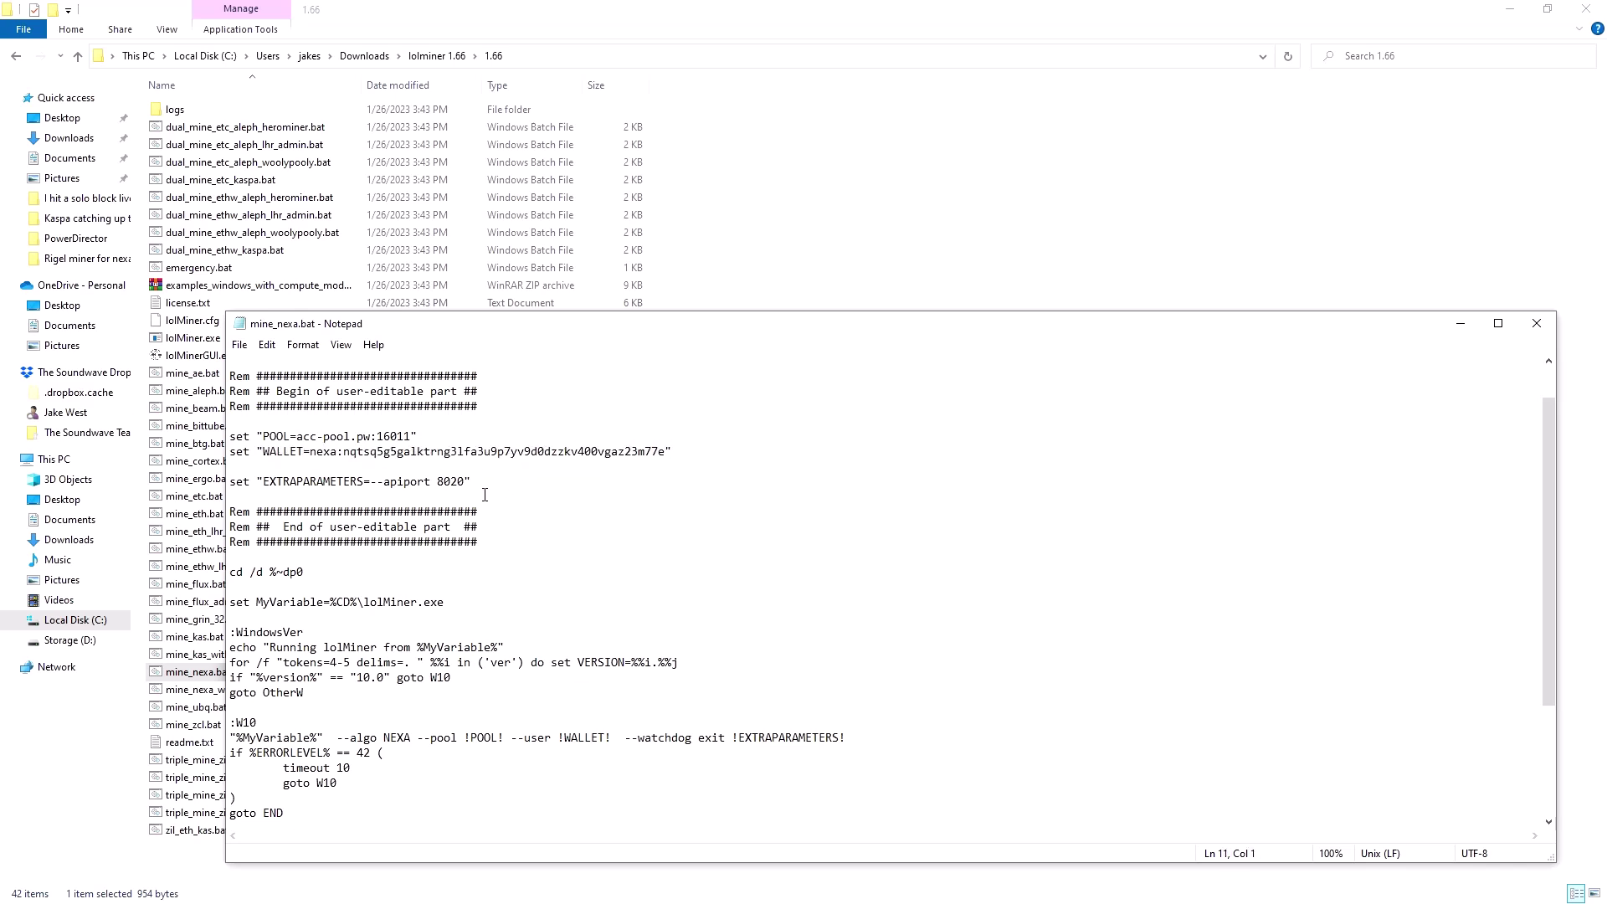
scroll(484, 494, down, 1)
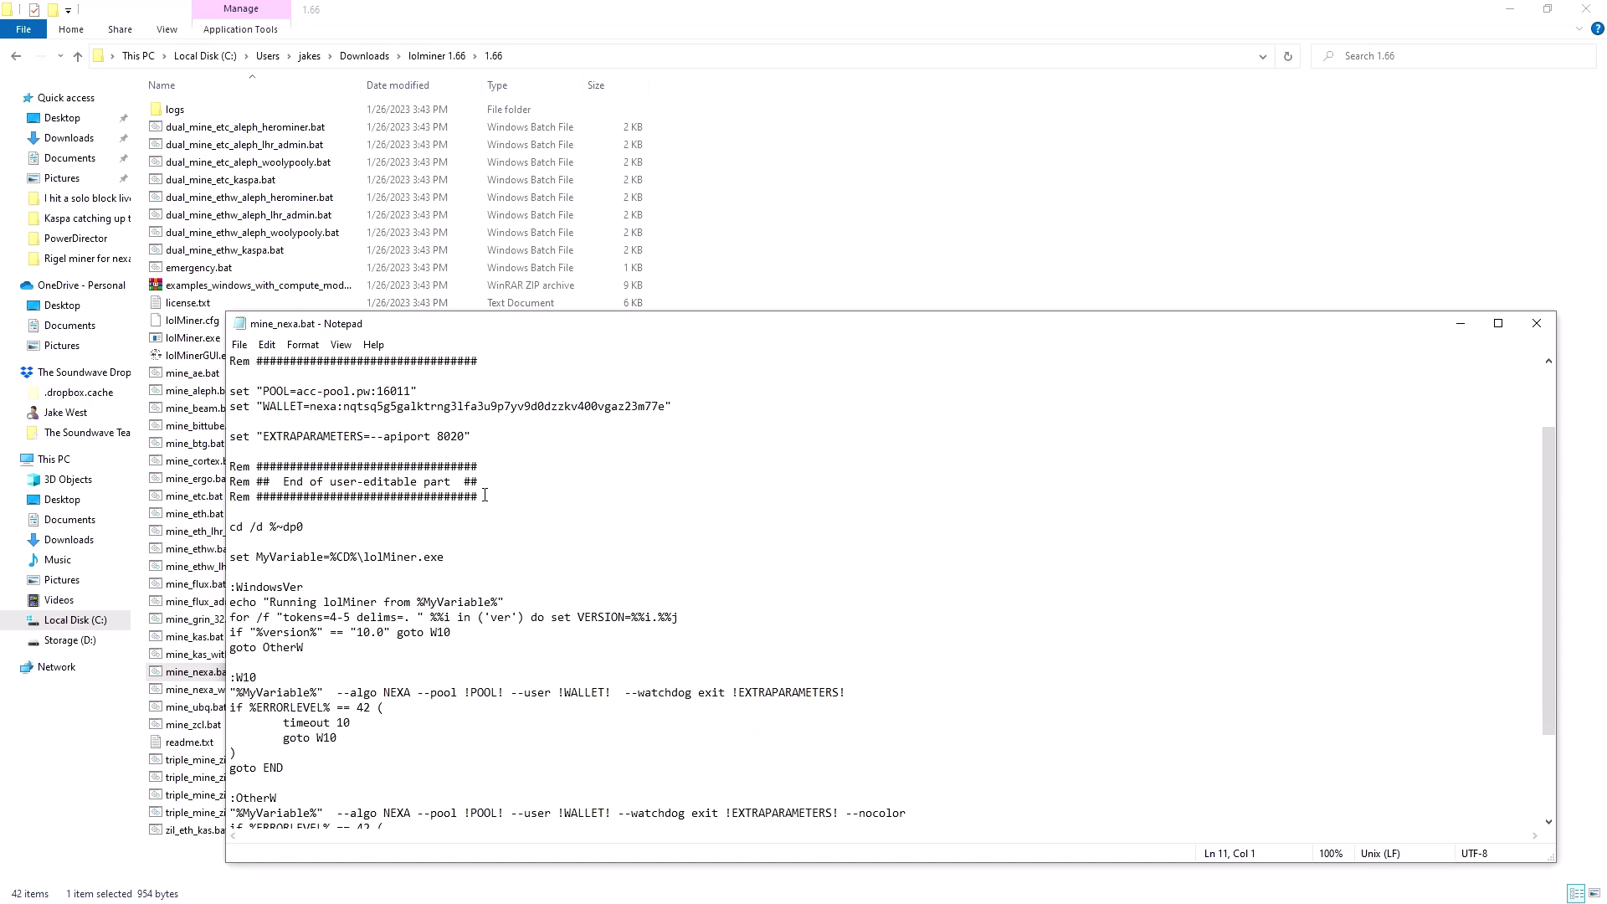
scroll(484, 495, down, 1)
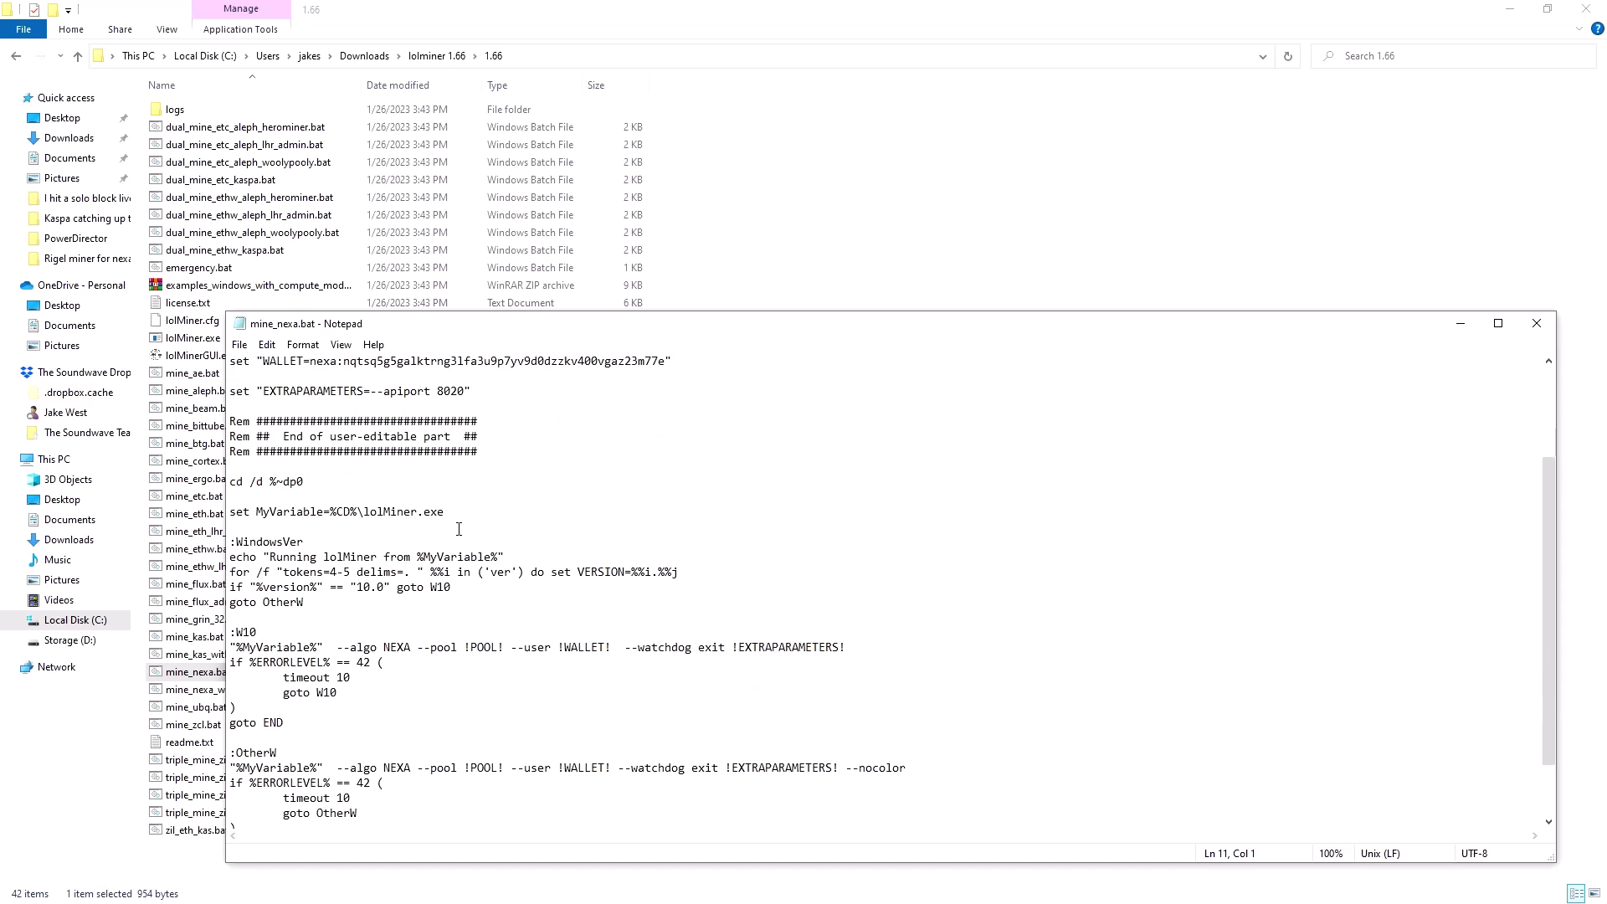
scroll(431, 523, up, 3)
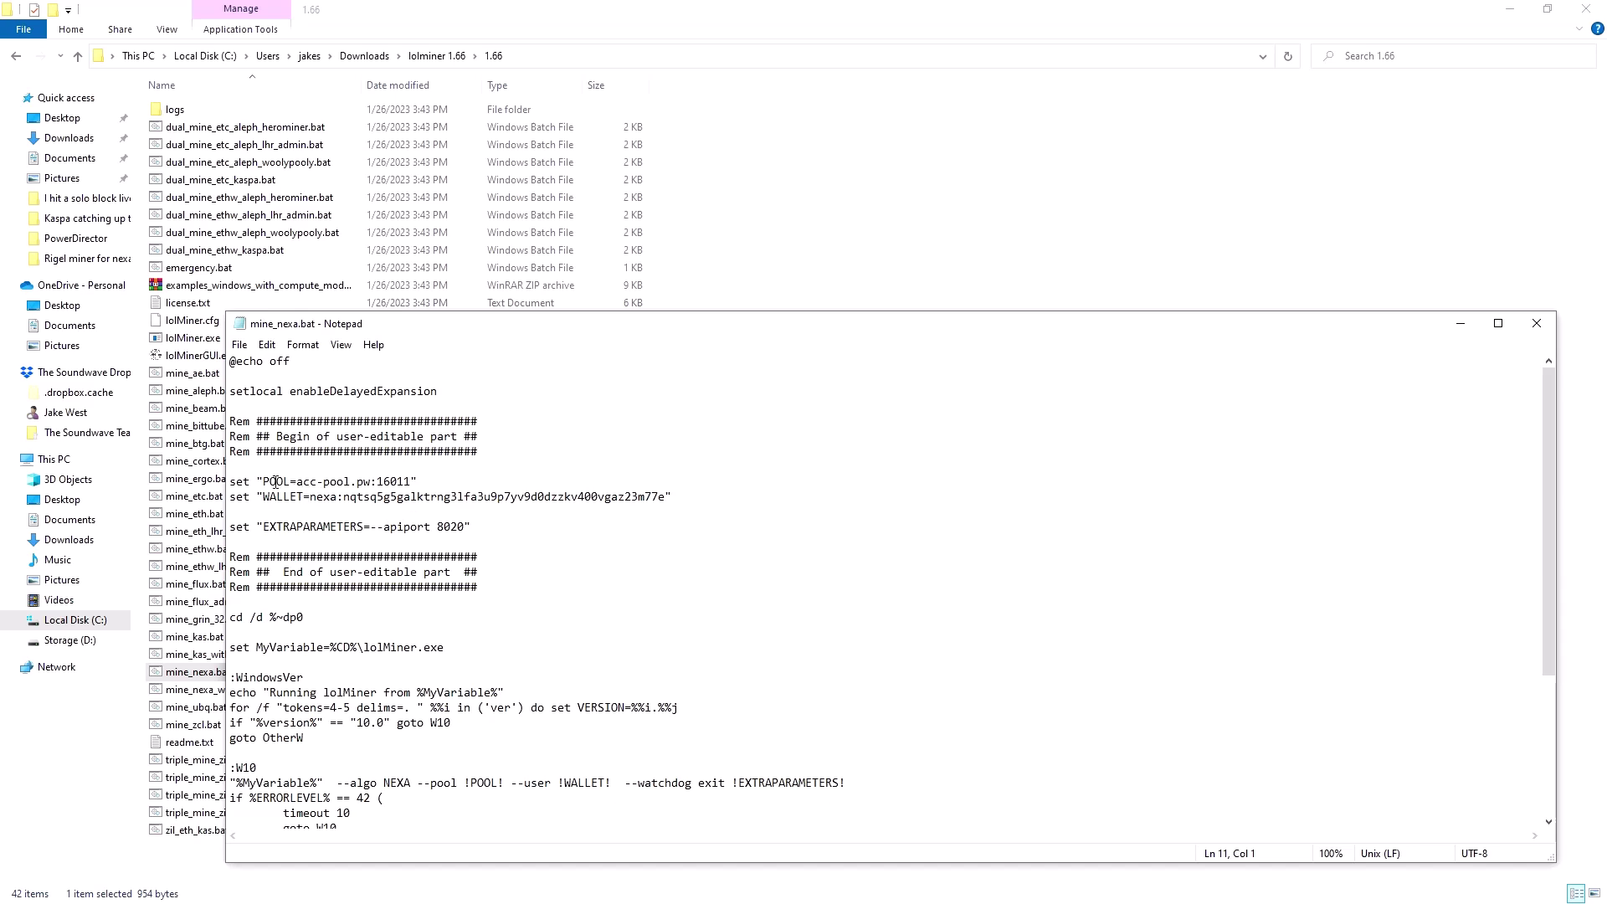
drag(298, 484, 409, 483)
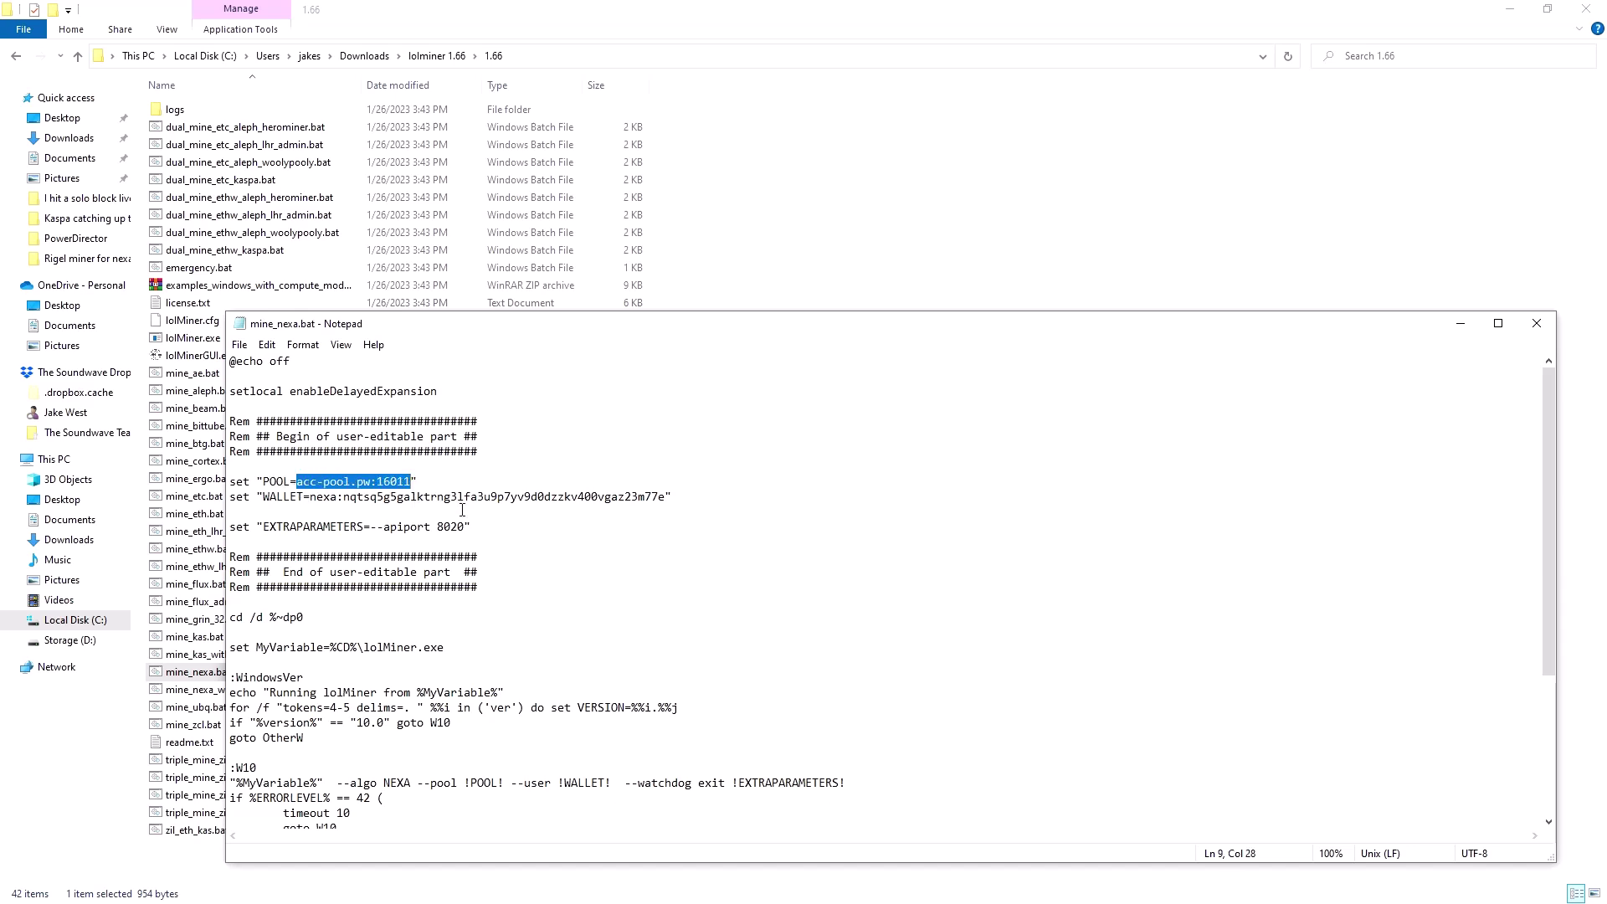
click(476, 542)
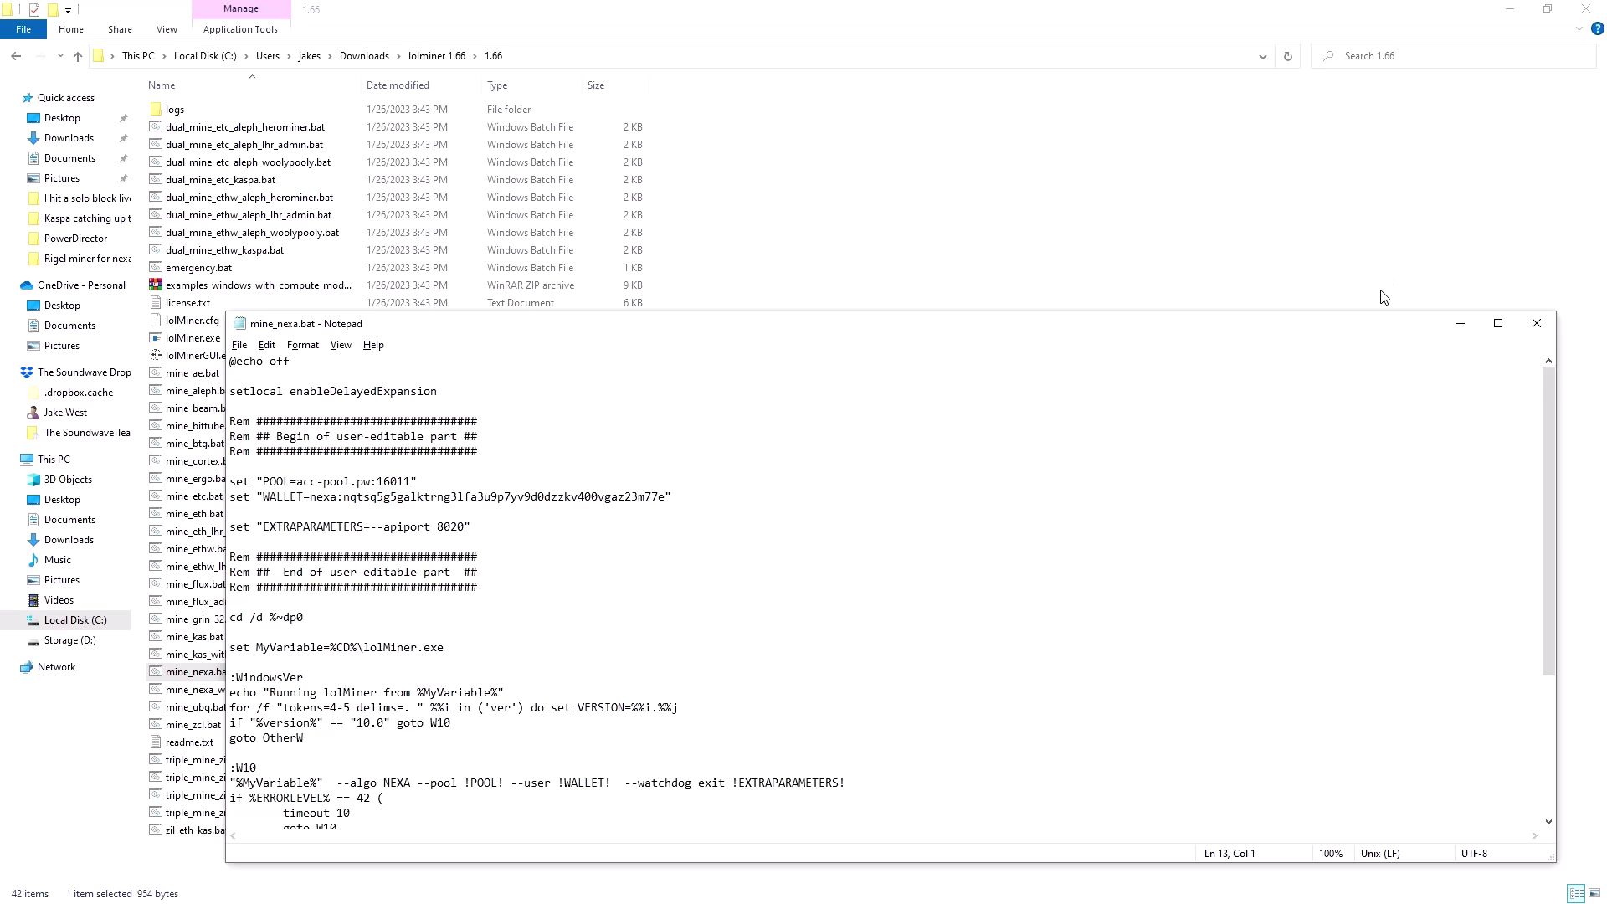
key(alt+Tab)
Paste the Nexa wallet address from copy nexa.bat over mine_nexa.bat's WALLET value.
key(Tab)
key(Tab)
key(Tab)
key(Tab)
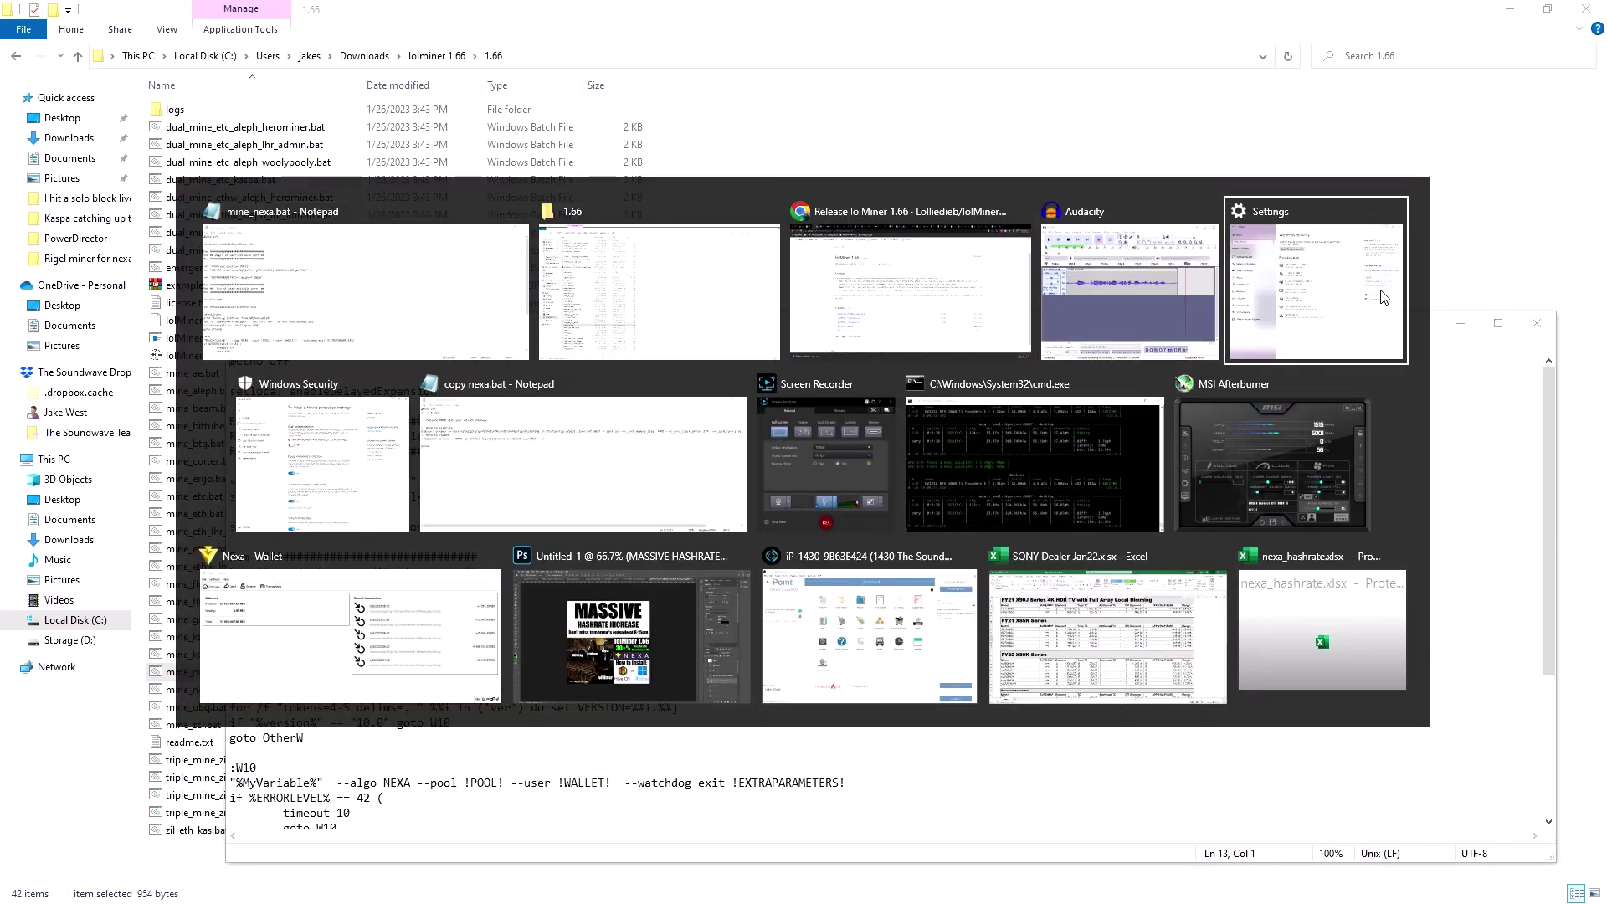
key(Tab)
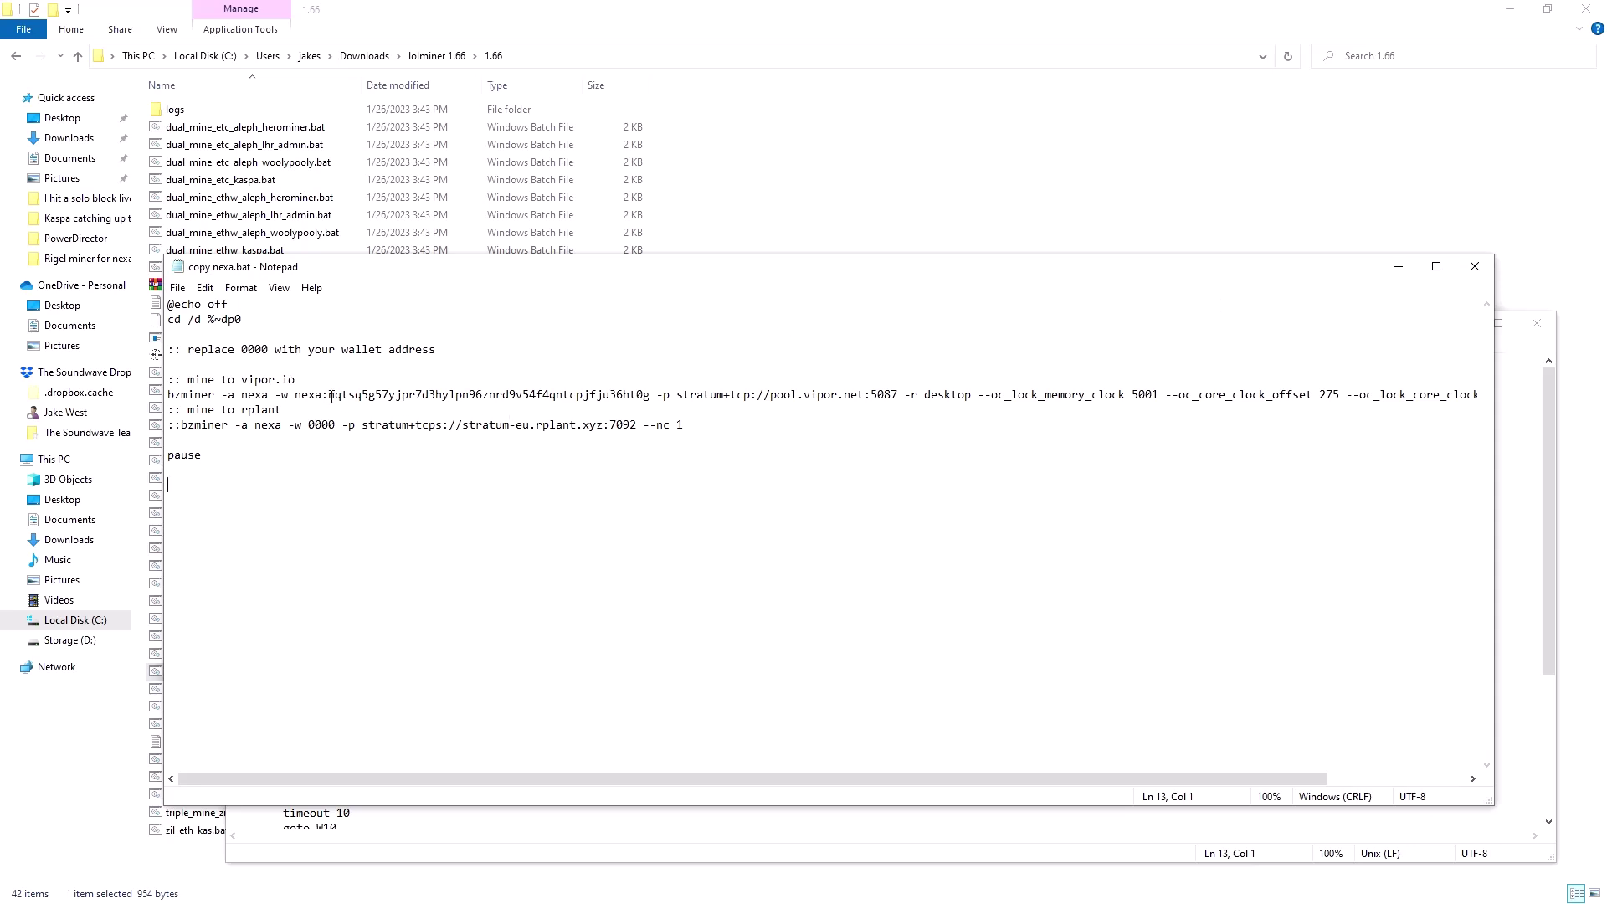
drag(331, 397, 659, 400)
key(ctrl+c)
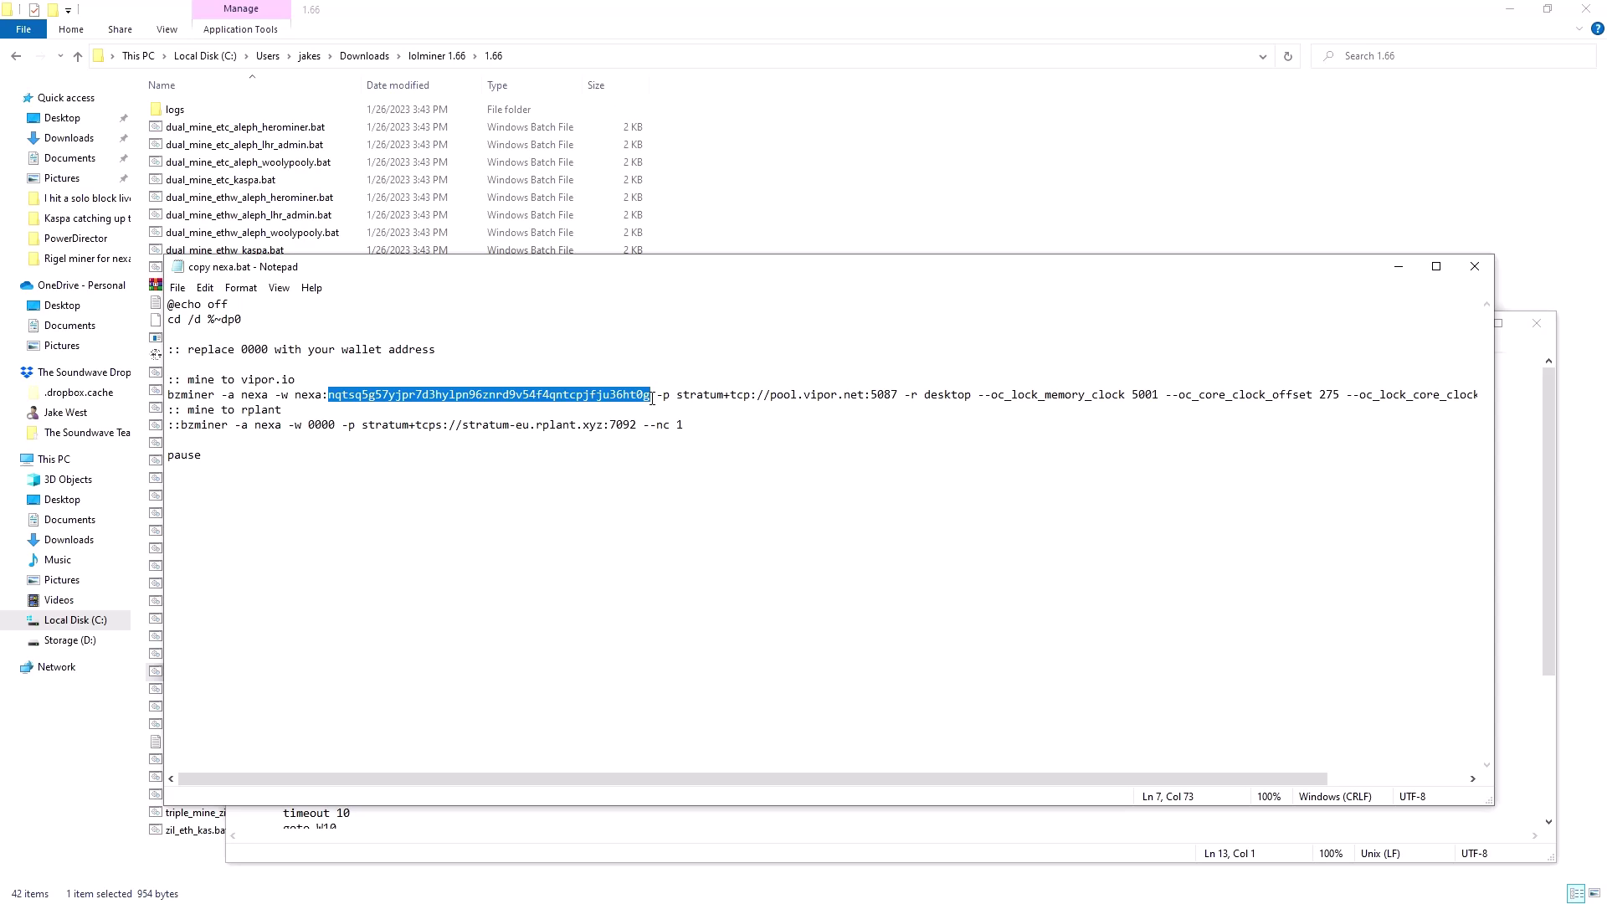
click(491, 837)
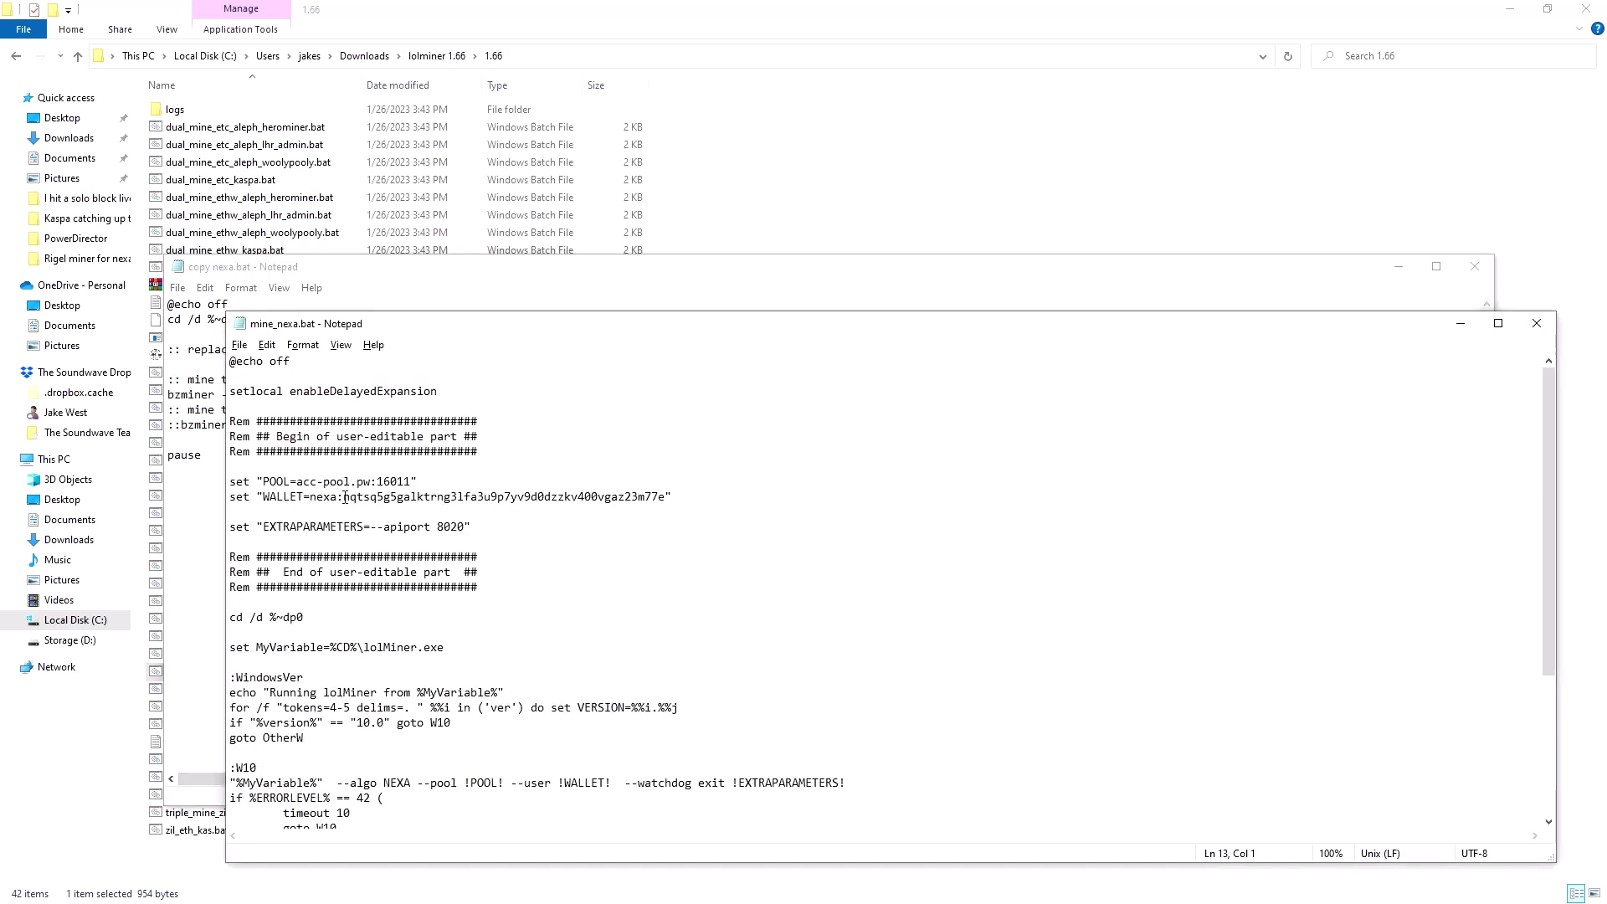
drag(343, 497, 667, 497)
key(ctrl+v)
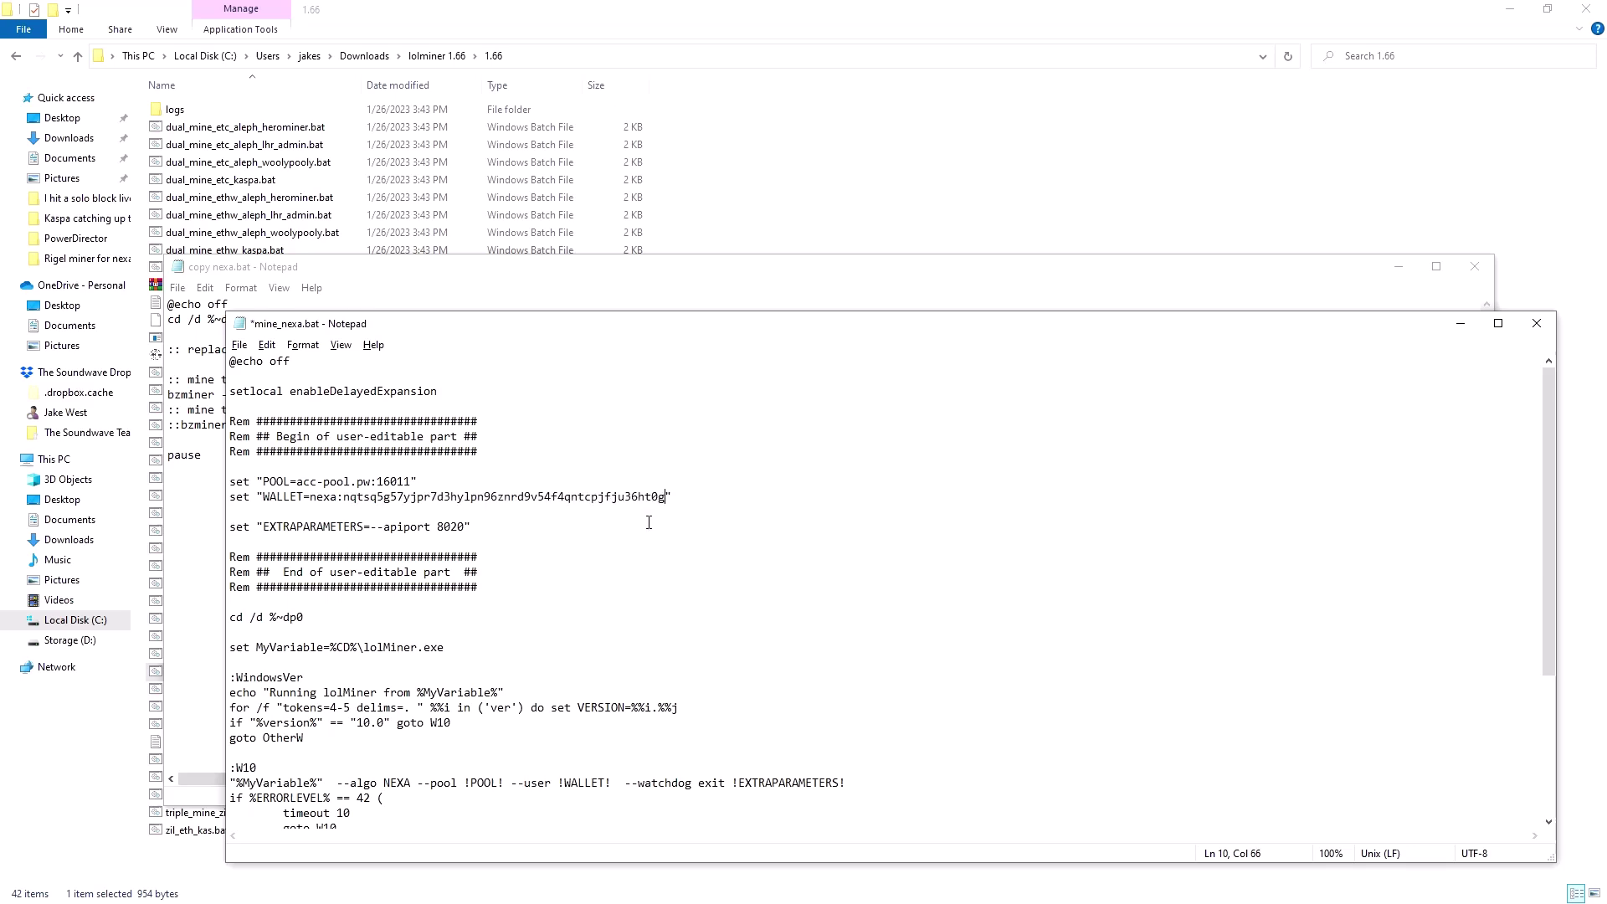
click(213, 515)
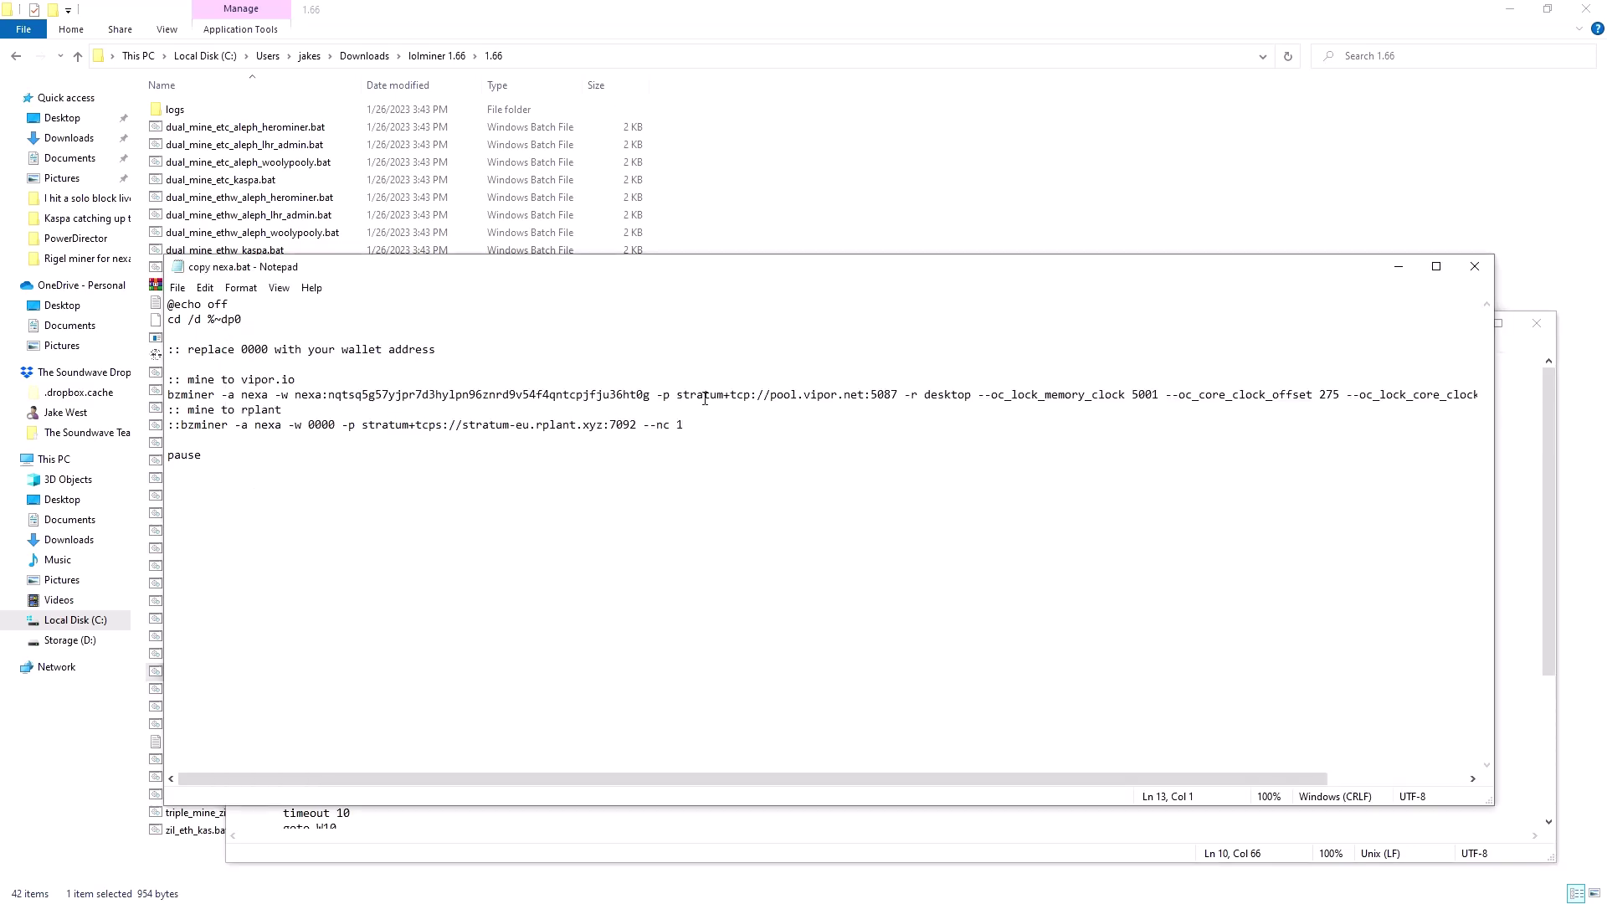
Replace mine_nexa.bat's POOL value acc-pool.pw:16011 with pool.vipor.net:5087 from copy nexa.bat.
drag(770, 397, 895, 397)
key(ctrl+c)
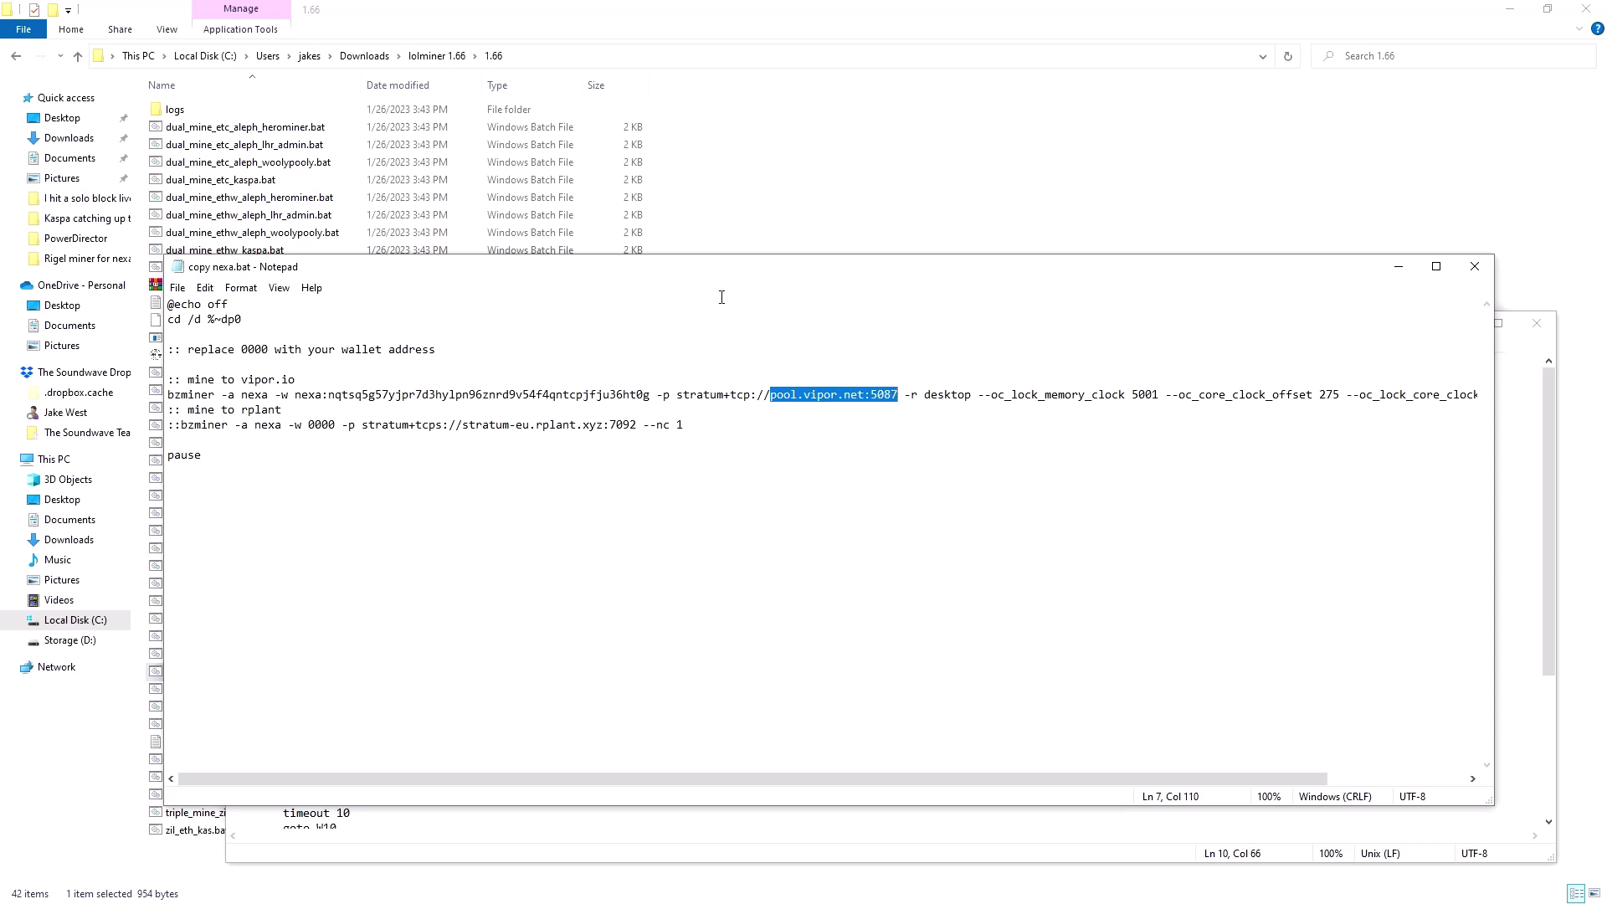
drag(677, 268, 747, 93)
click(653, 707)
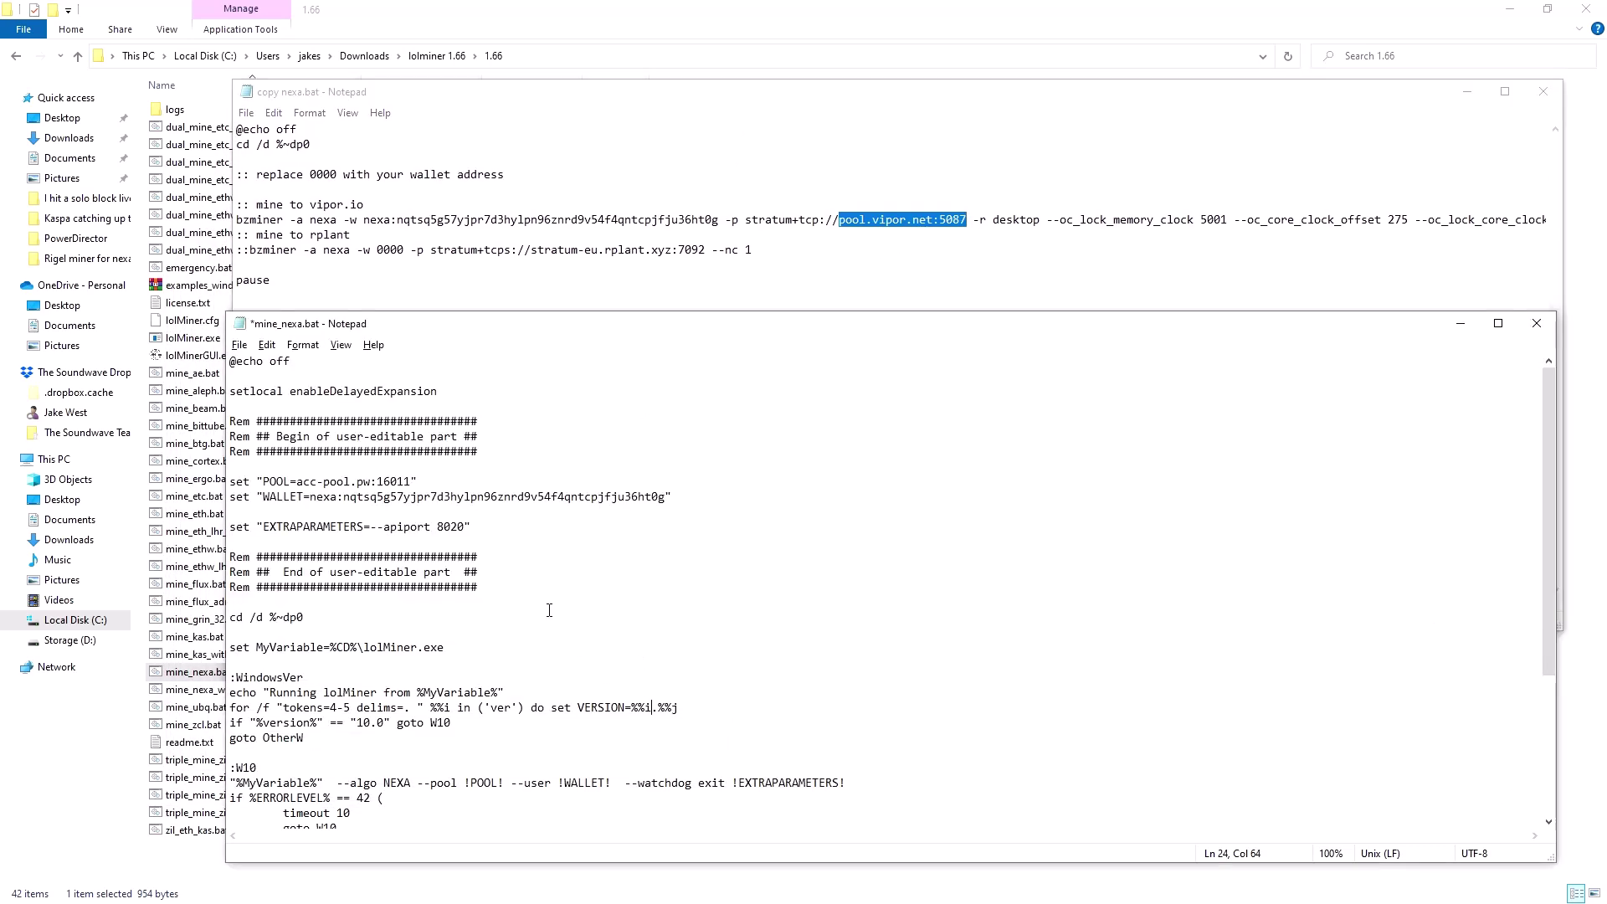
drag(300, 481, 406, 484)
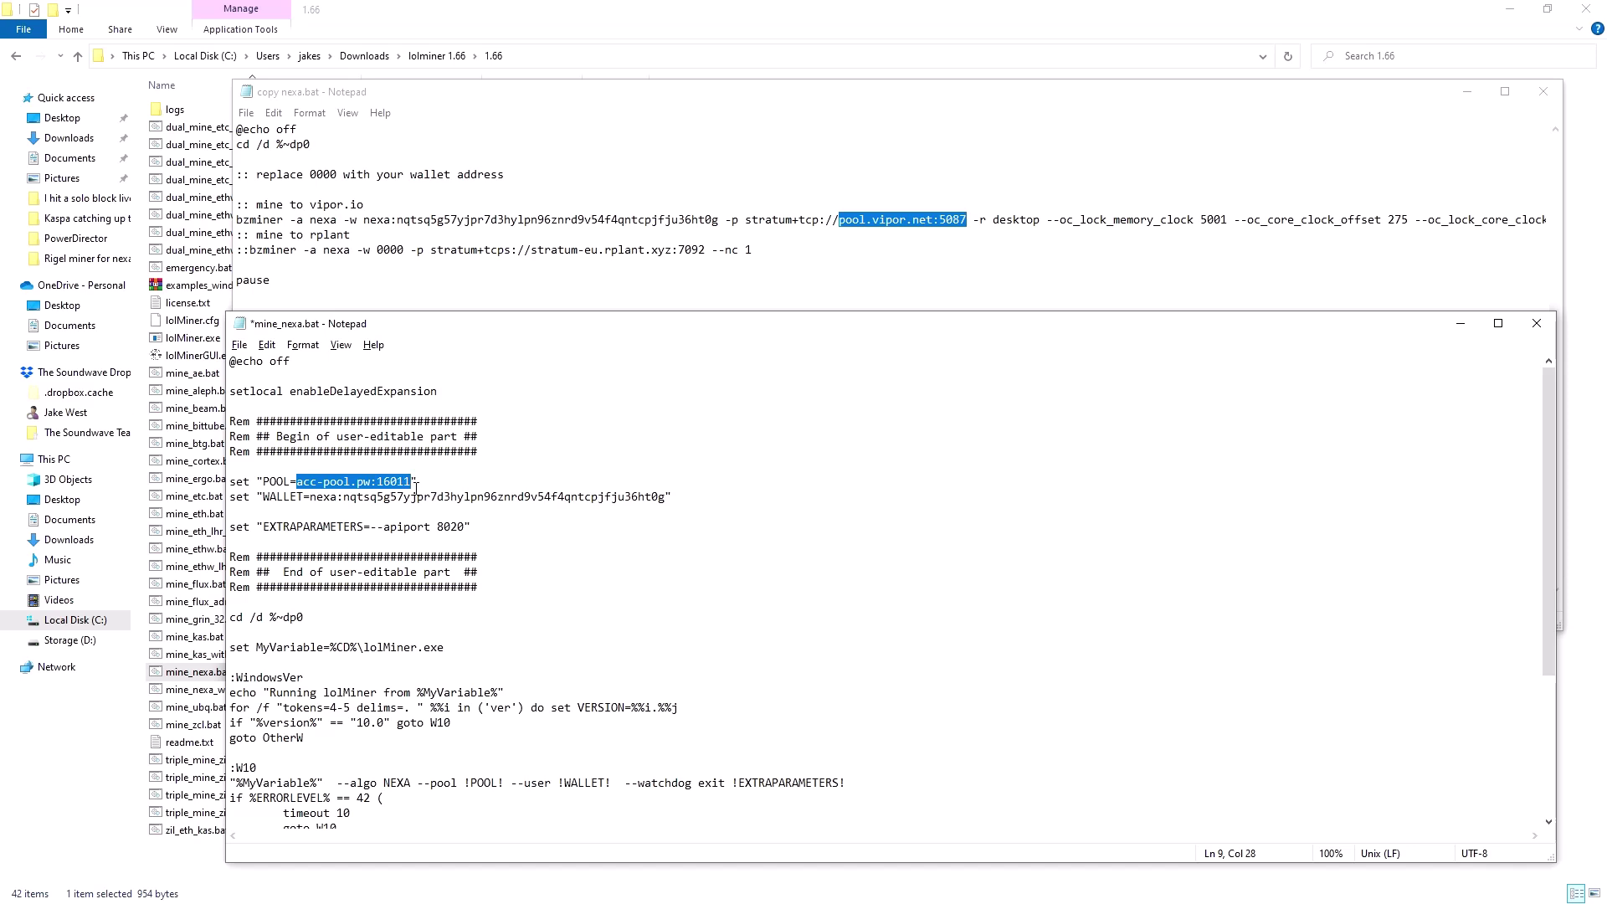
key(ctrl+v)
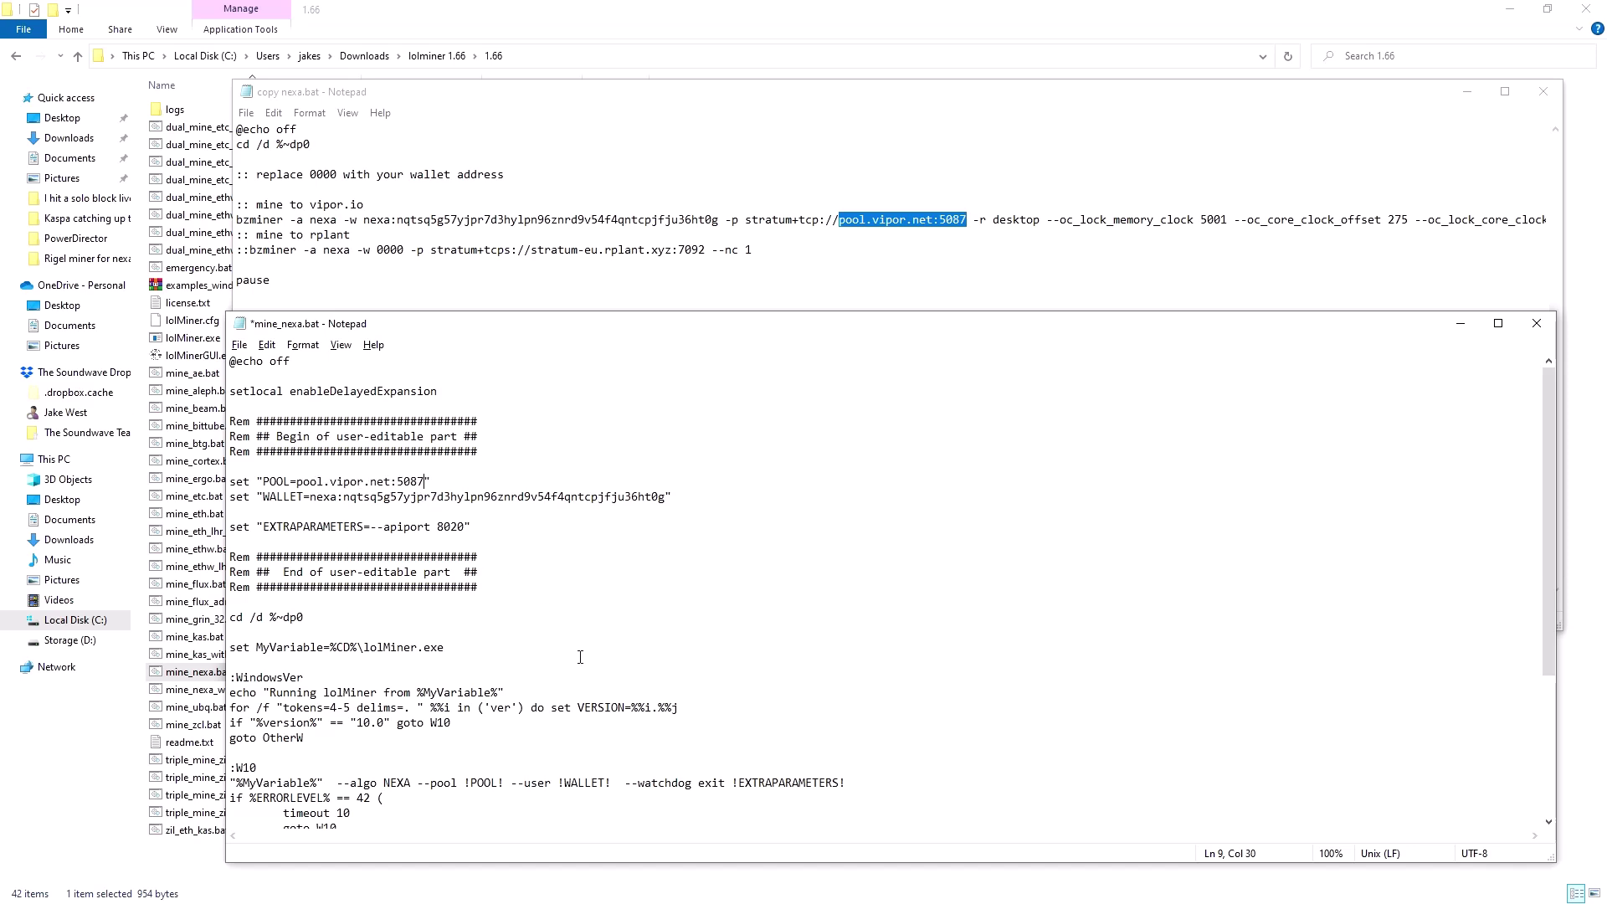
scroll(580, 657, down, 1)
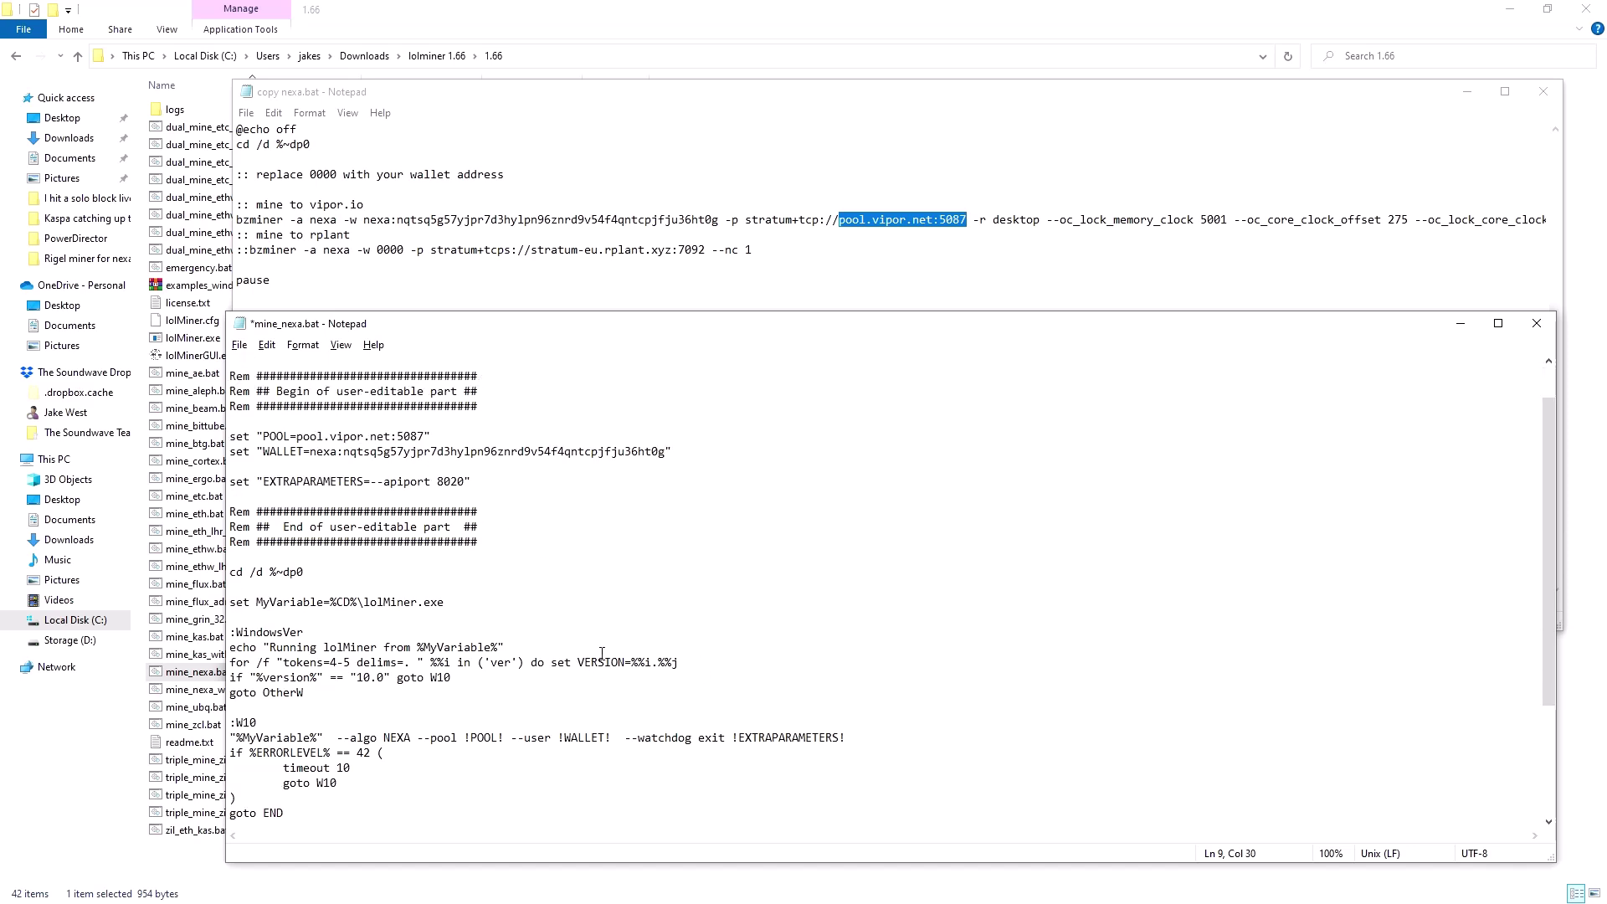
scroll(601, 653, up, 1)
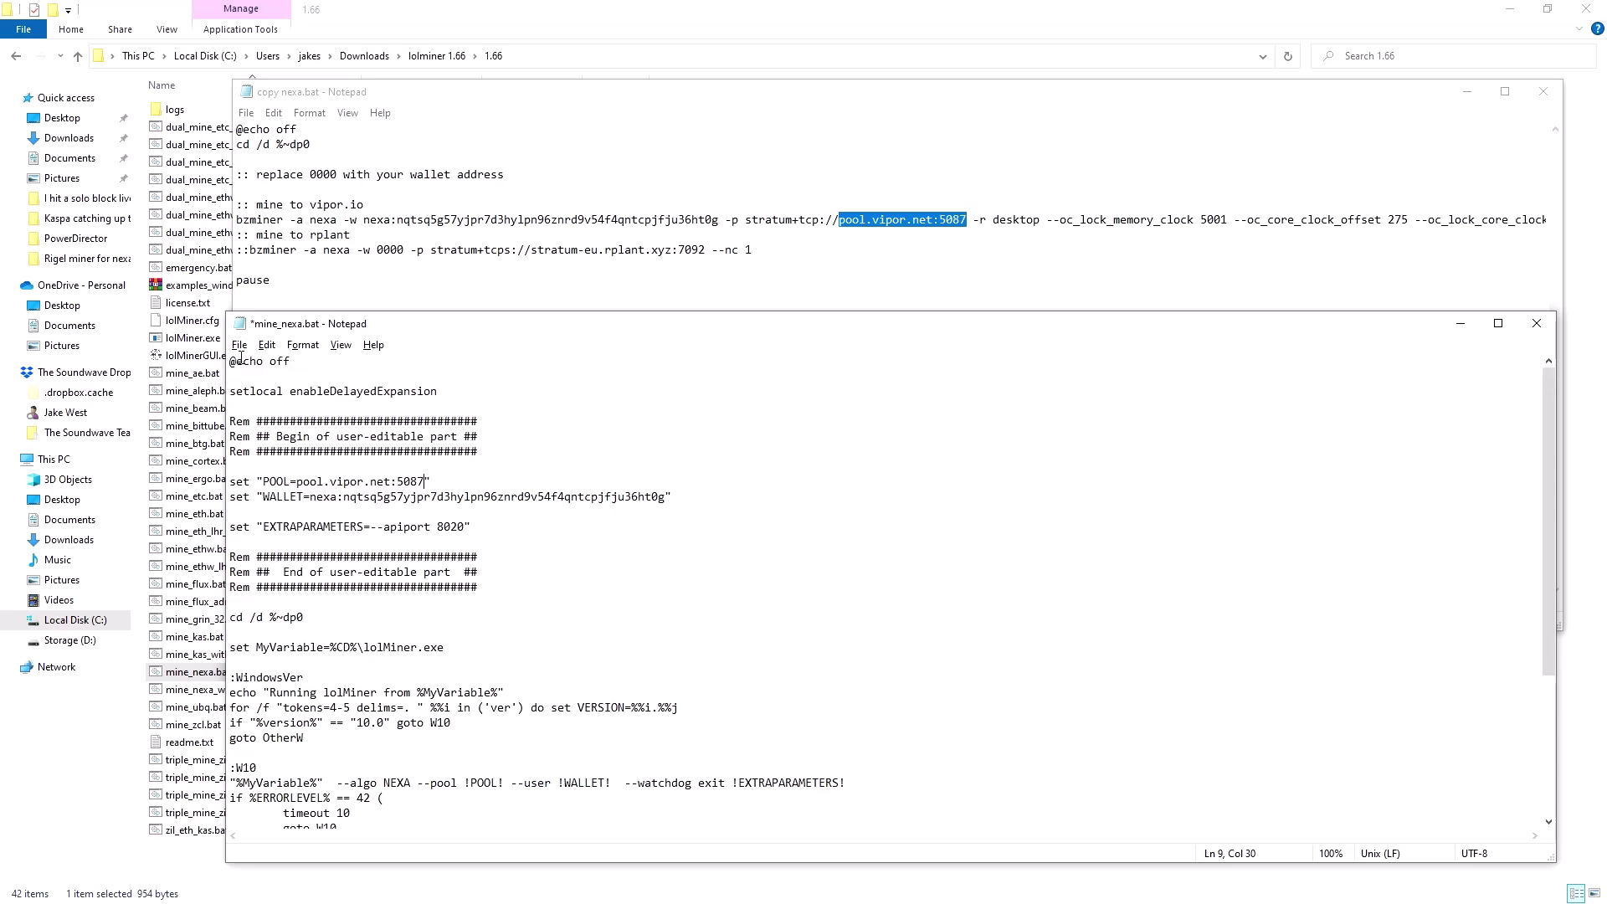
Save the edited script as 'Copy mine_nexa.bat' using the All Files type.
click(239, 346)
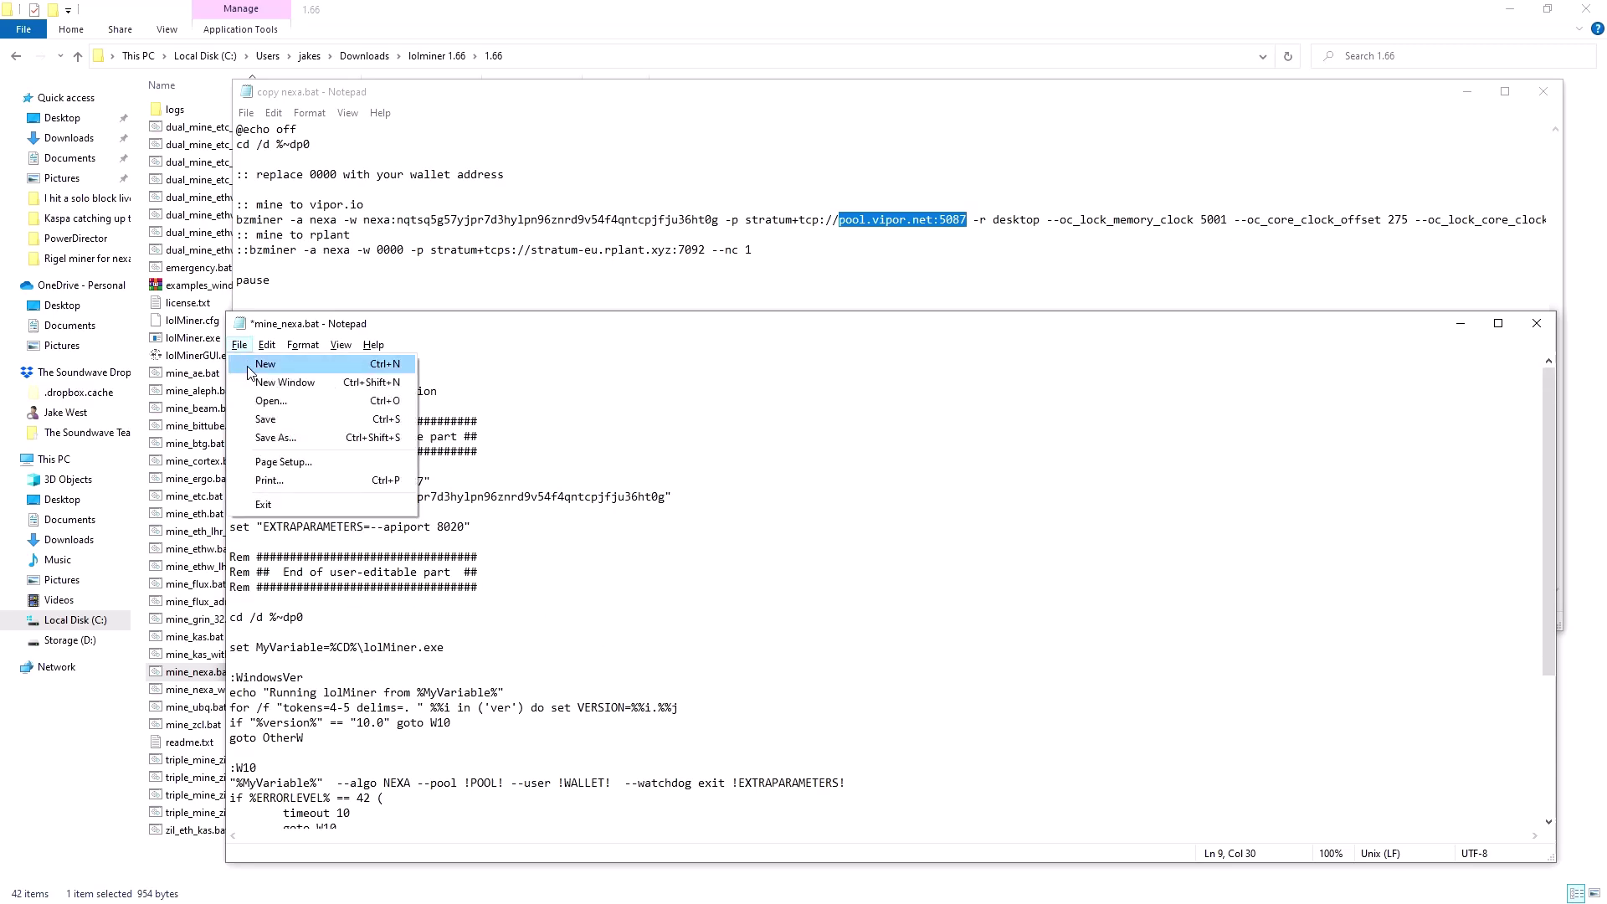
click(270, 438)
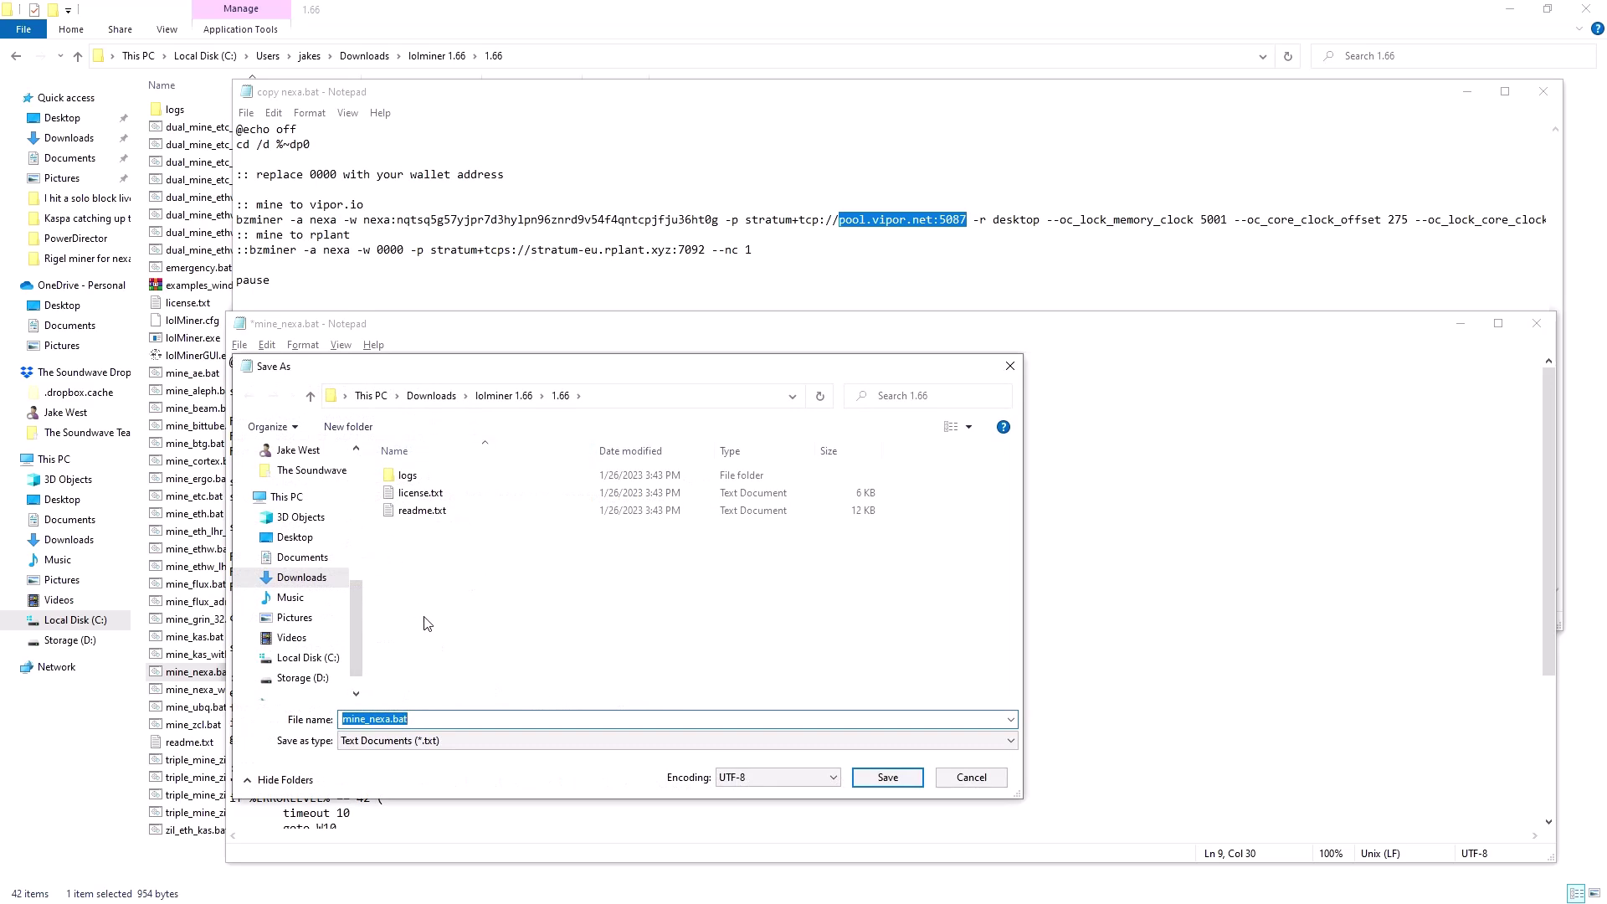
click(397, 722)
click(375, 745)
click(368, 770)
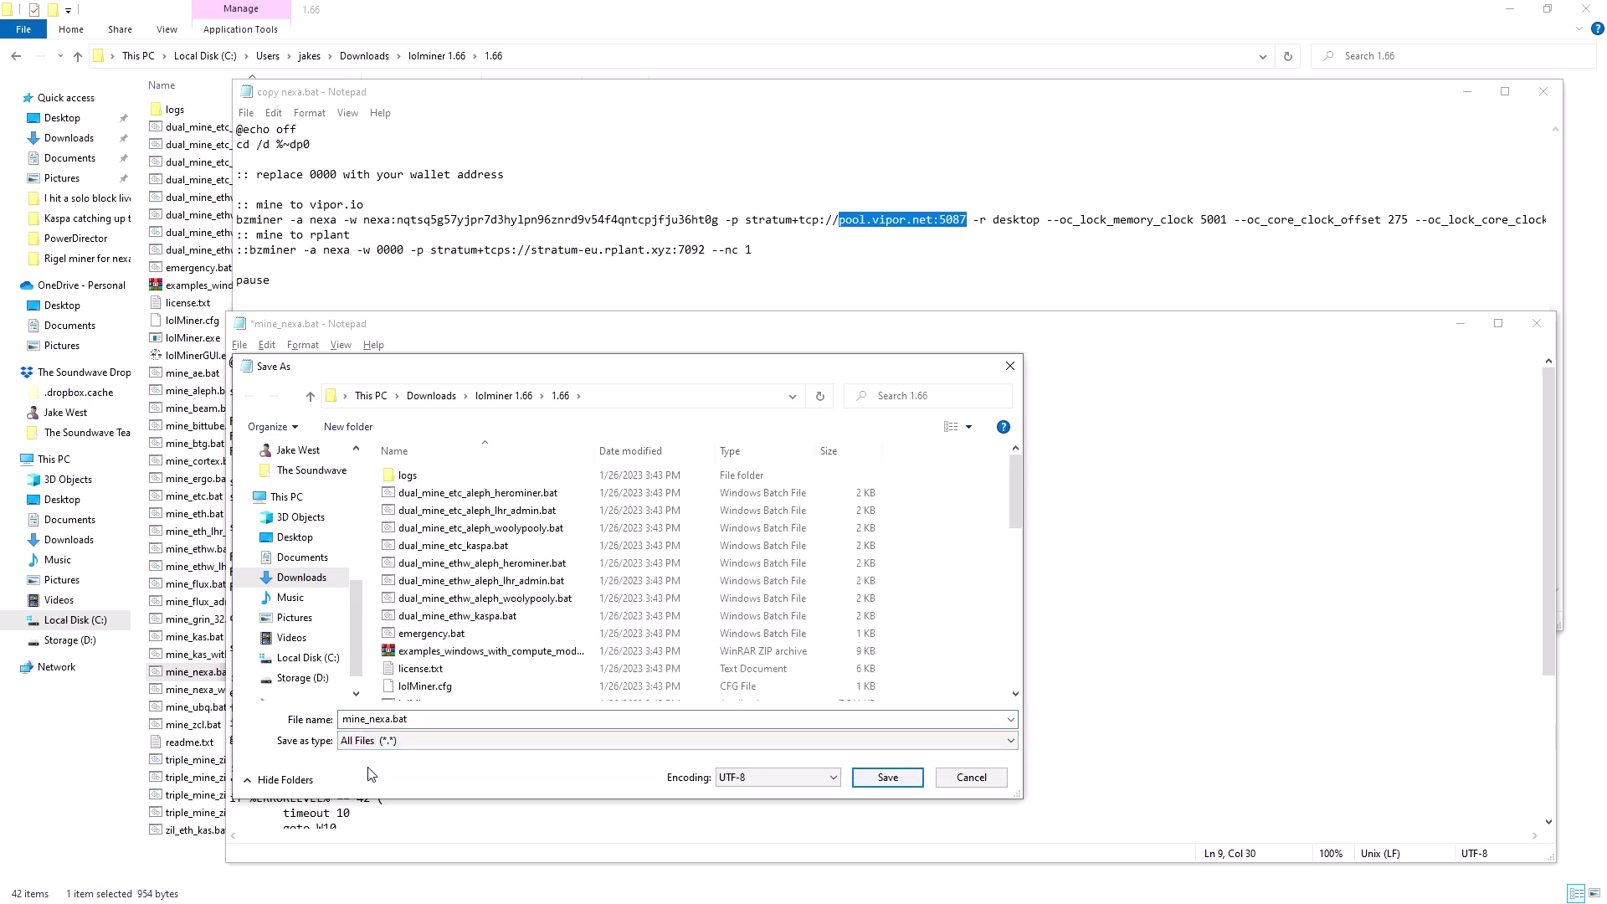
double_click(350, 720)
click(345, 719)
text(Copy)
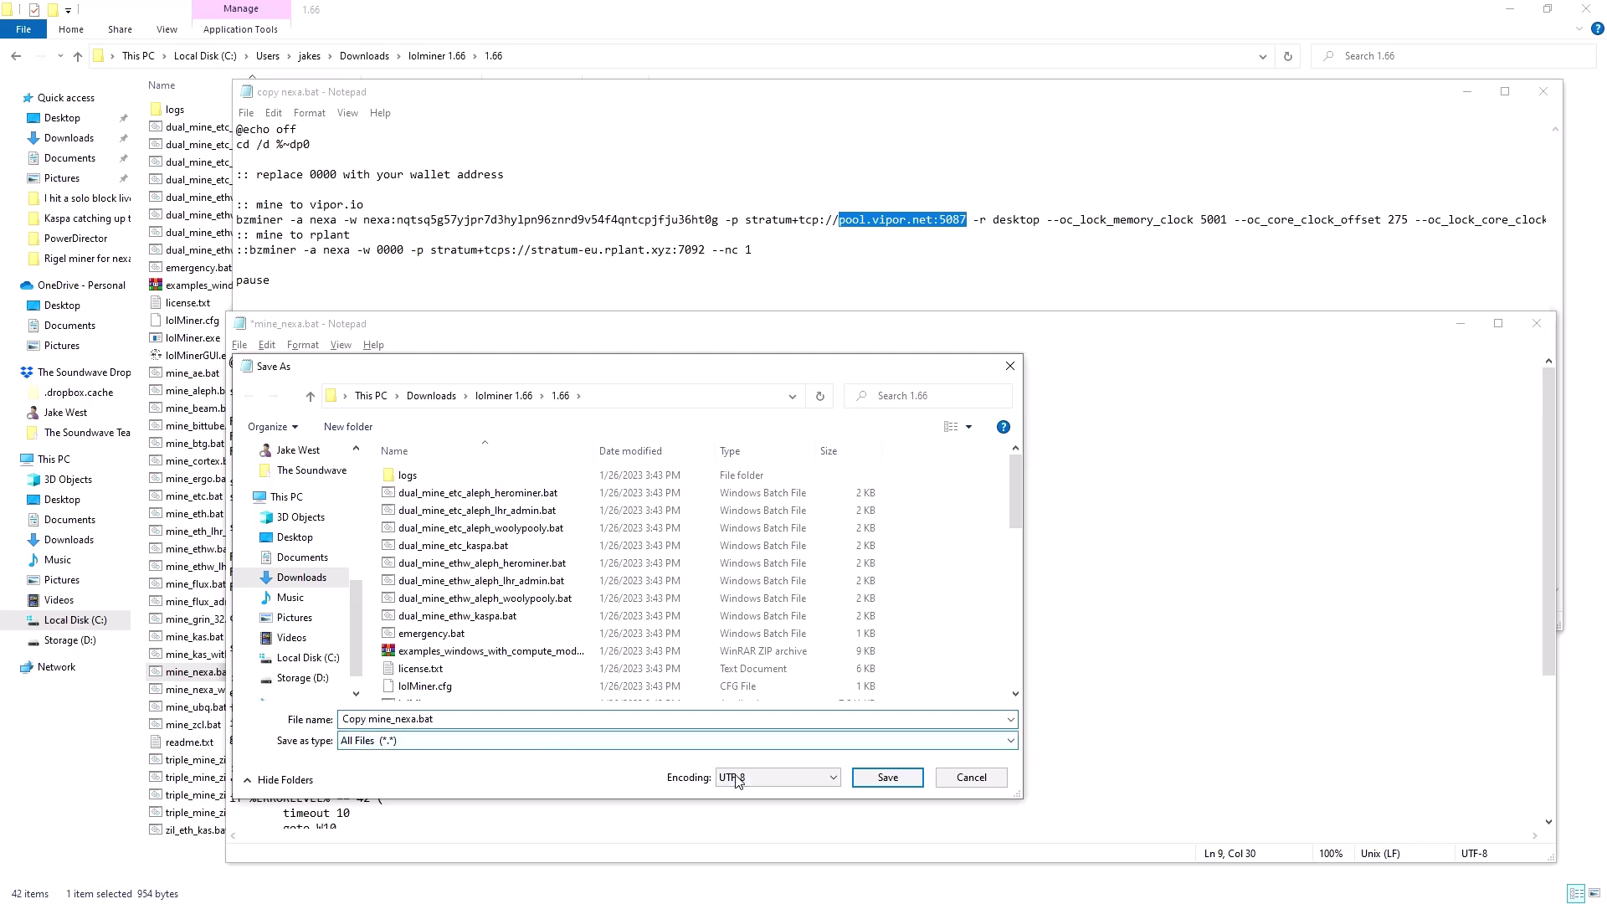
click(887, 777)
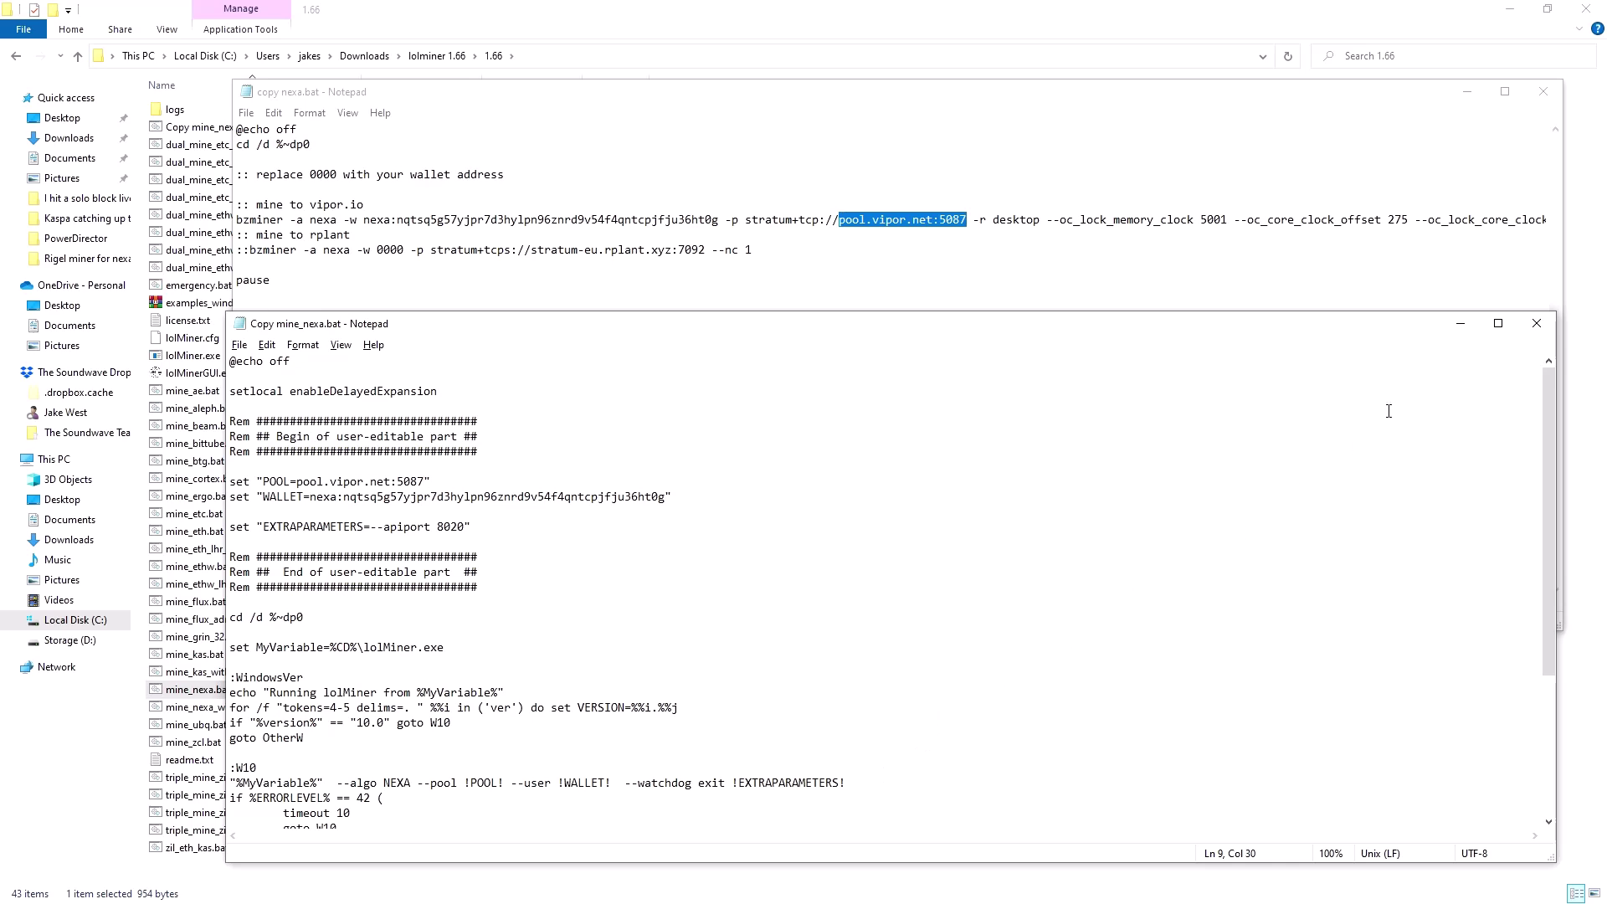
Minimize the open windows, close the running miner console, and restore the 1.66 folder.
click(1460, 326)
click(1466, 92)
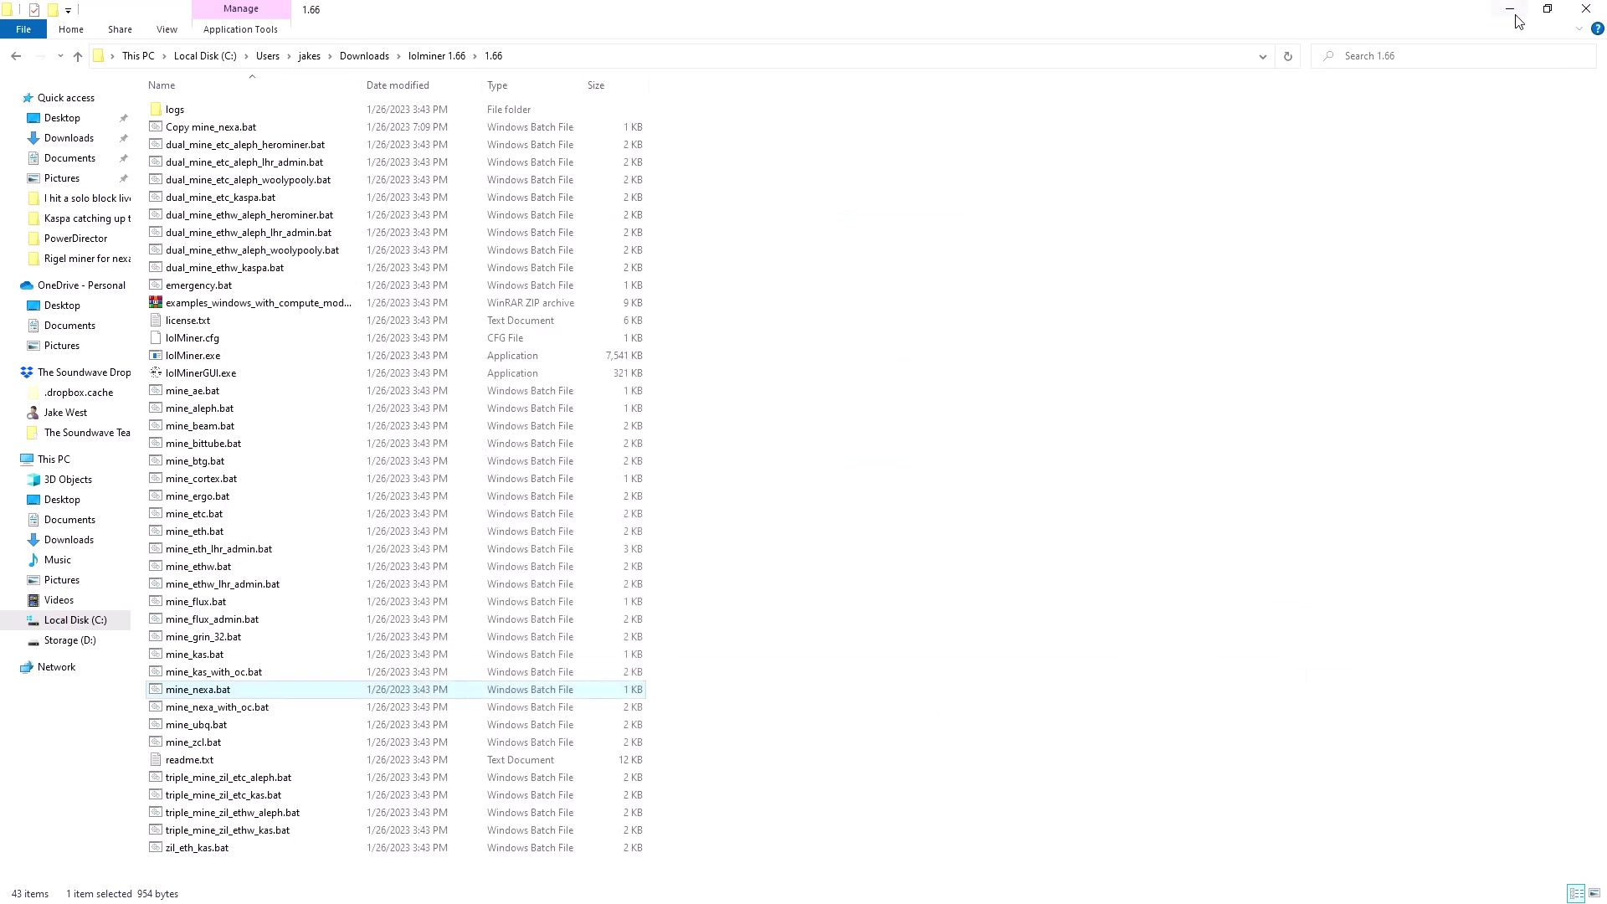
click(1510, 10)
click(1510, 12)
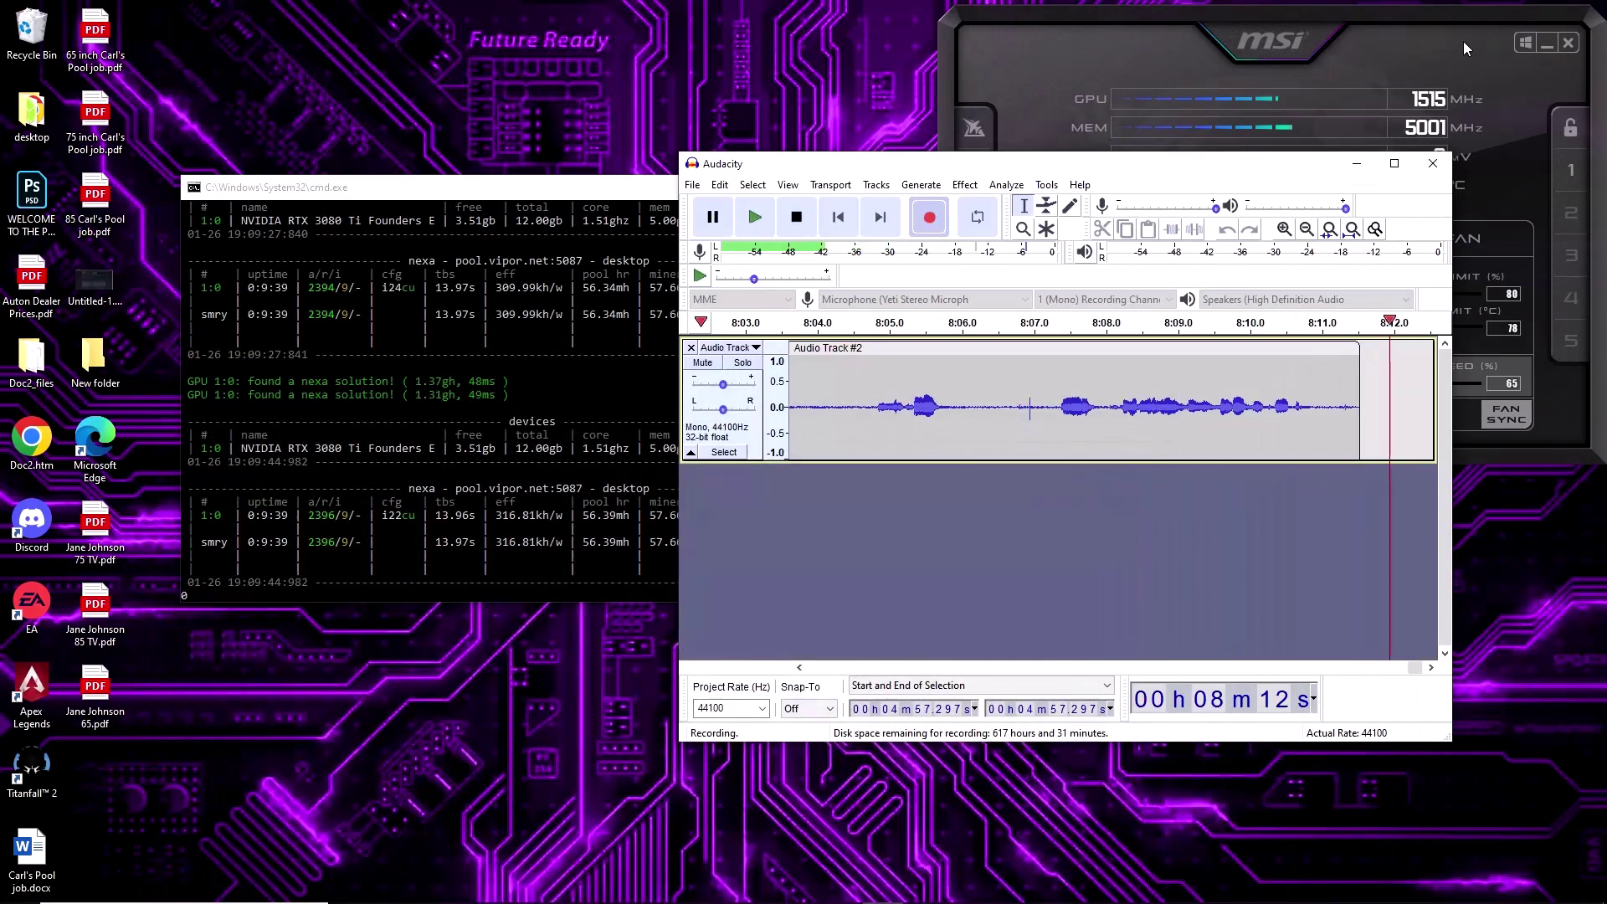
click(1356, 163)
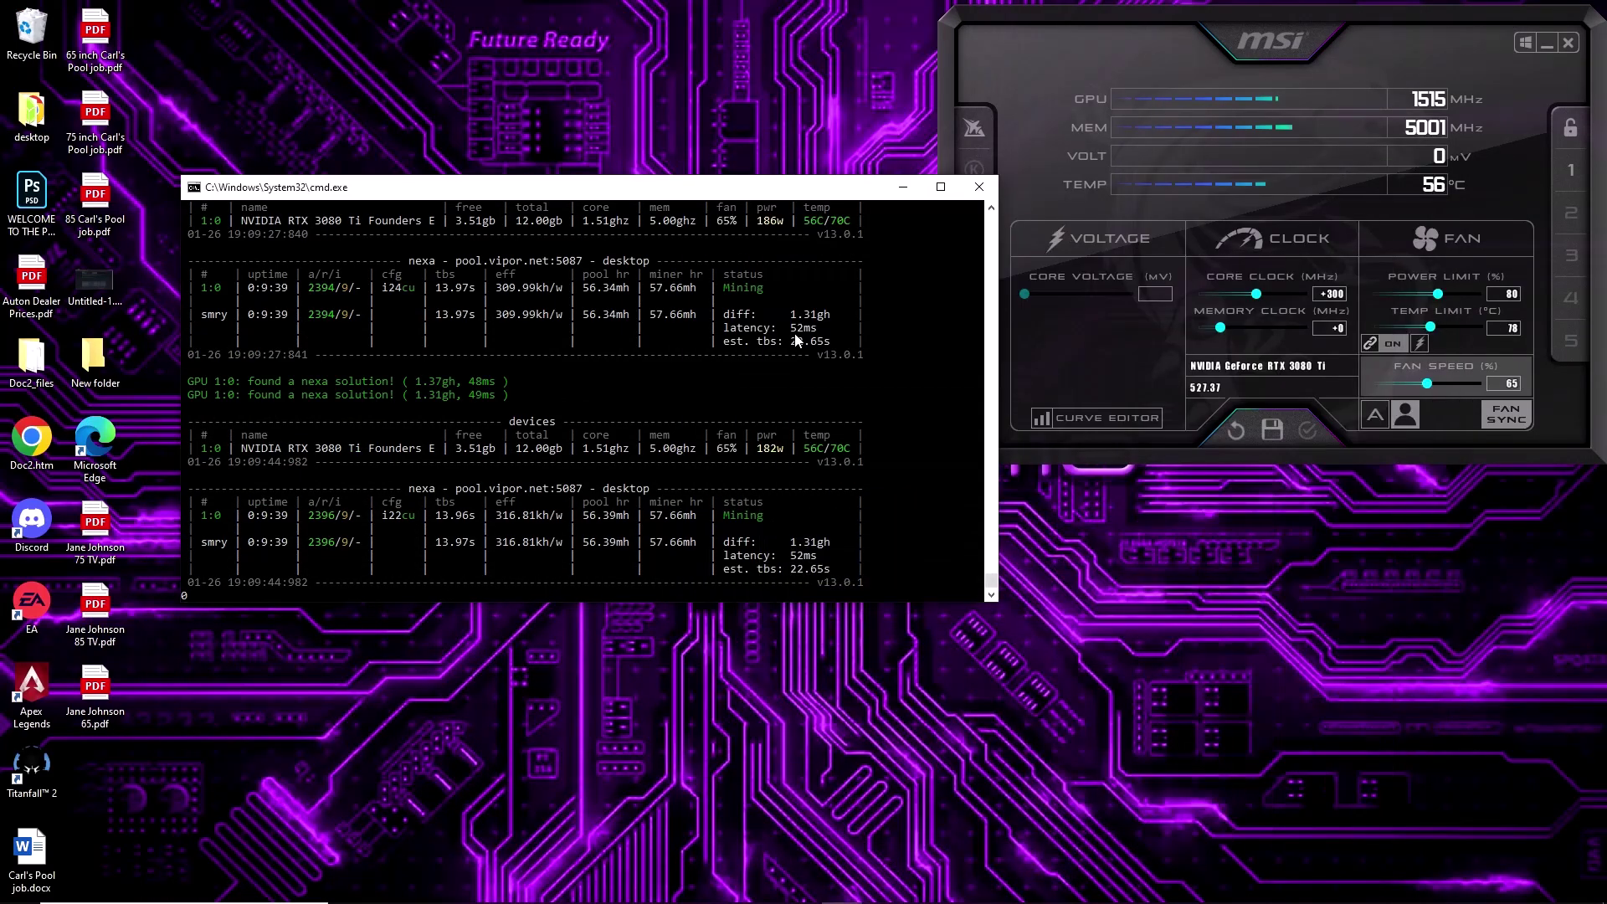
click(976, 188)
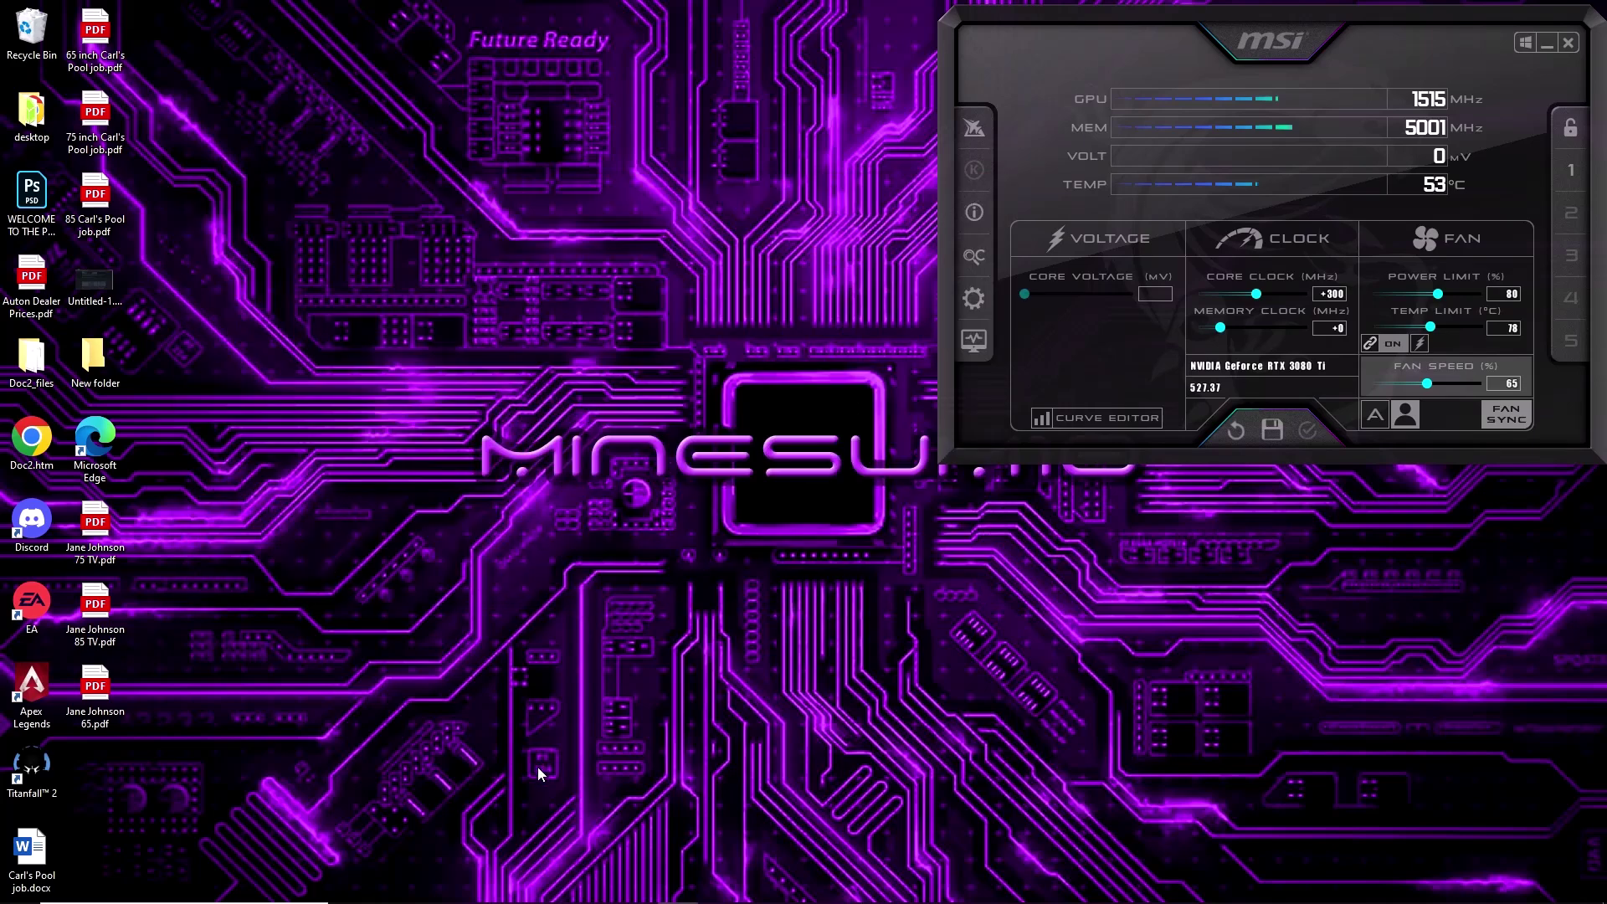
click(513, 886)
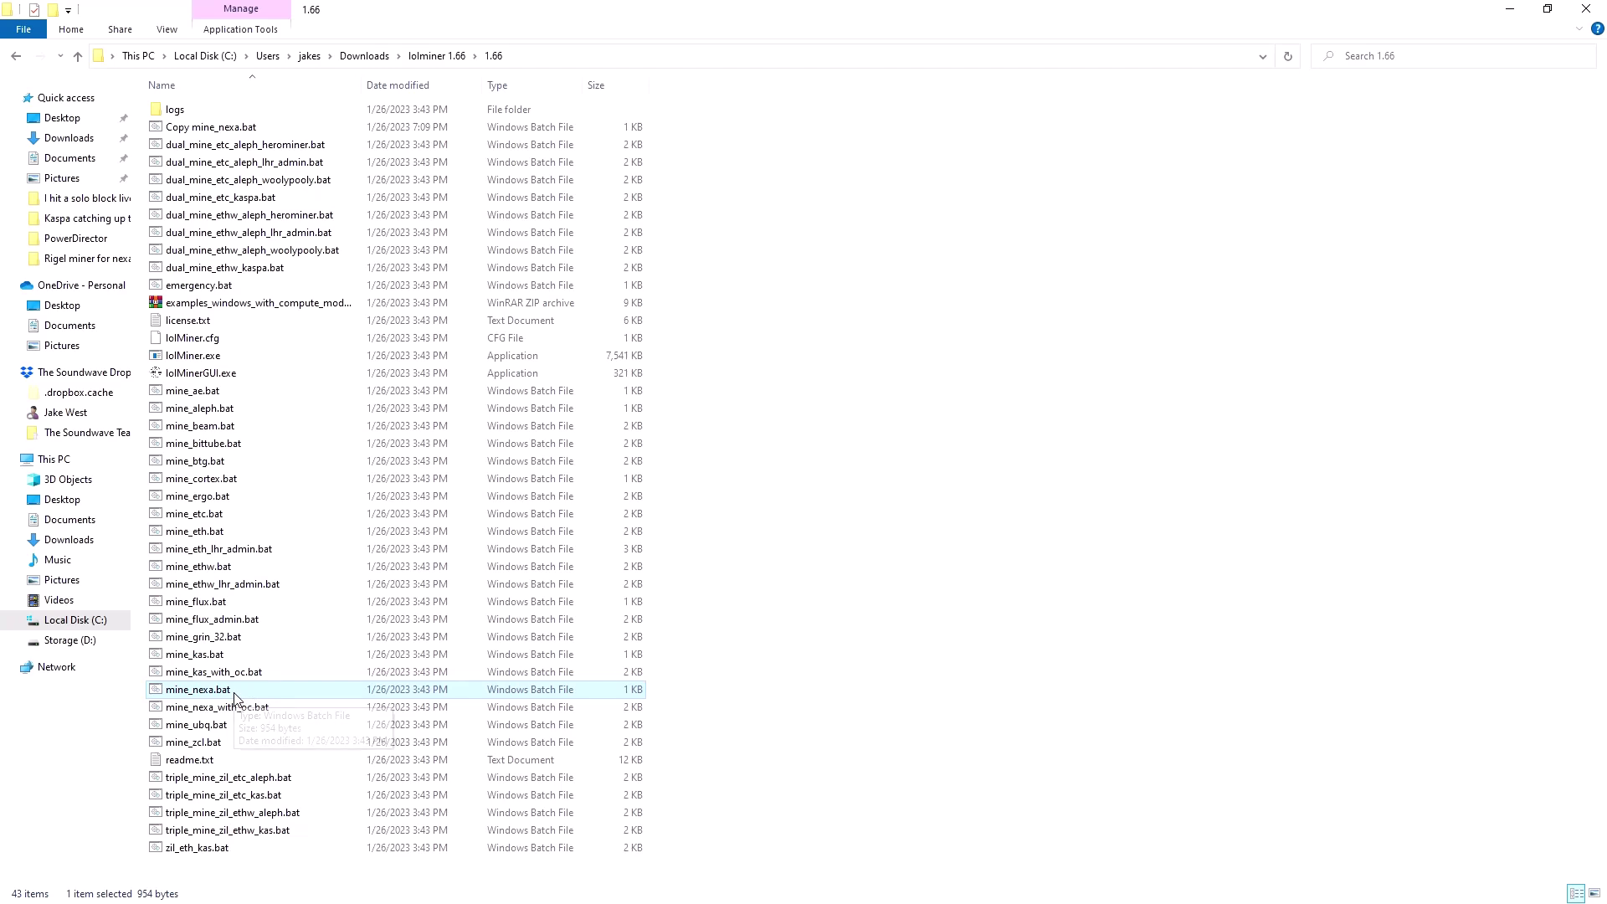
Test-run mine_nexa.bat as administrator, allow lolMiner through the firewall, then stop it.
right_click(236, 697)
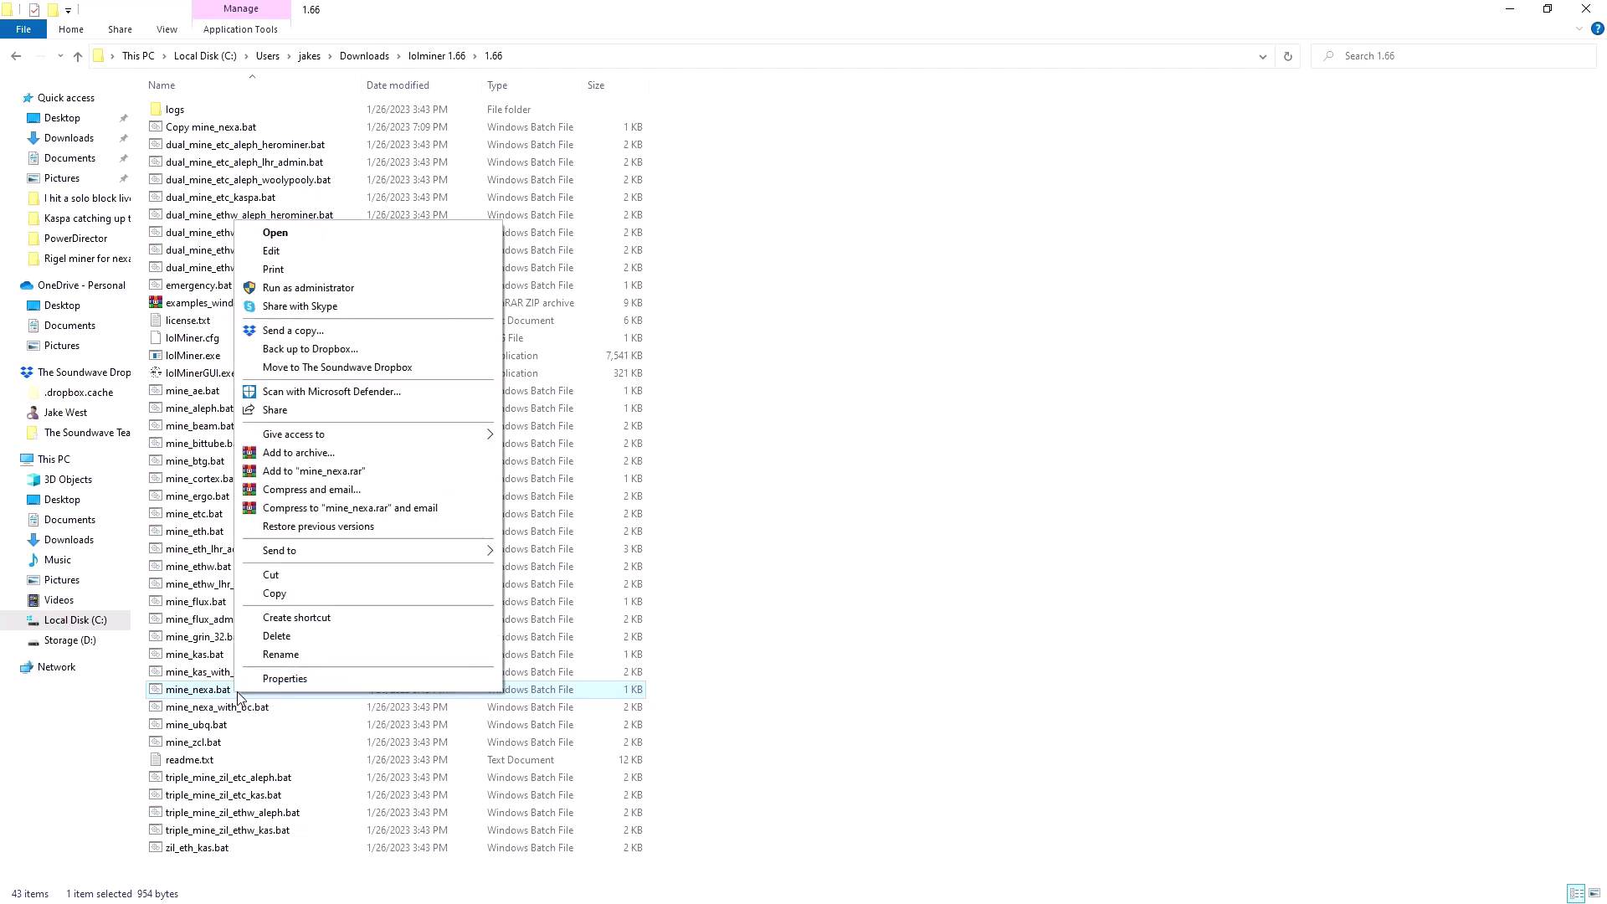
click(295, 289)
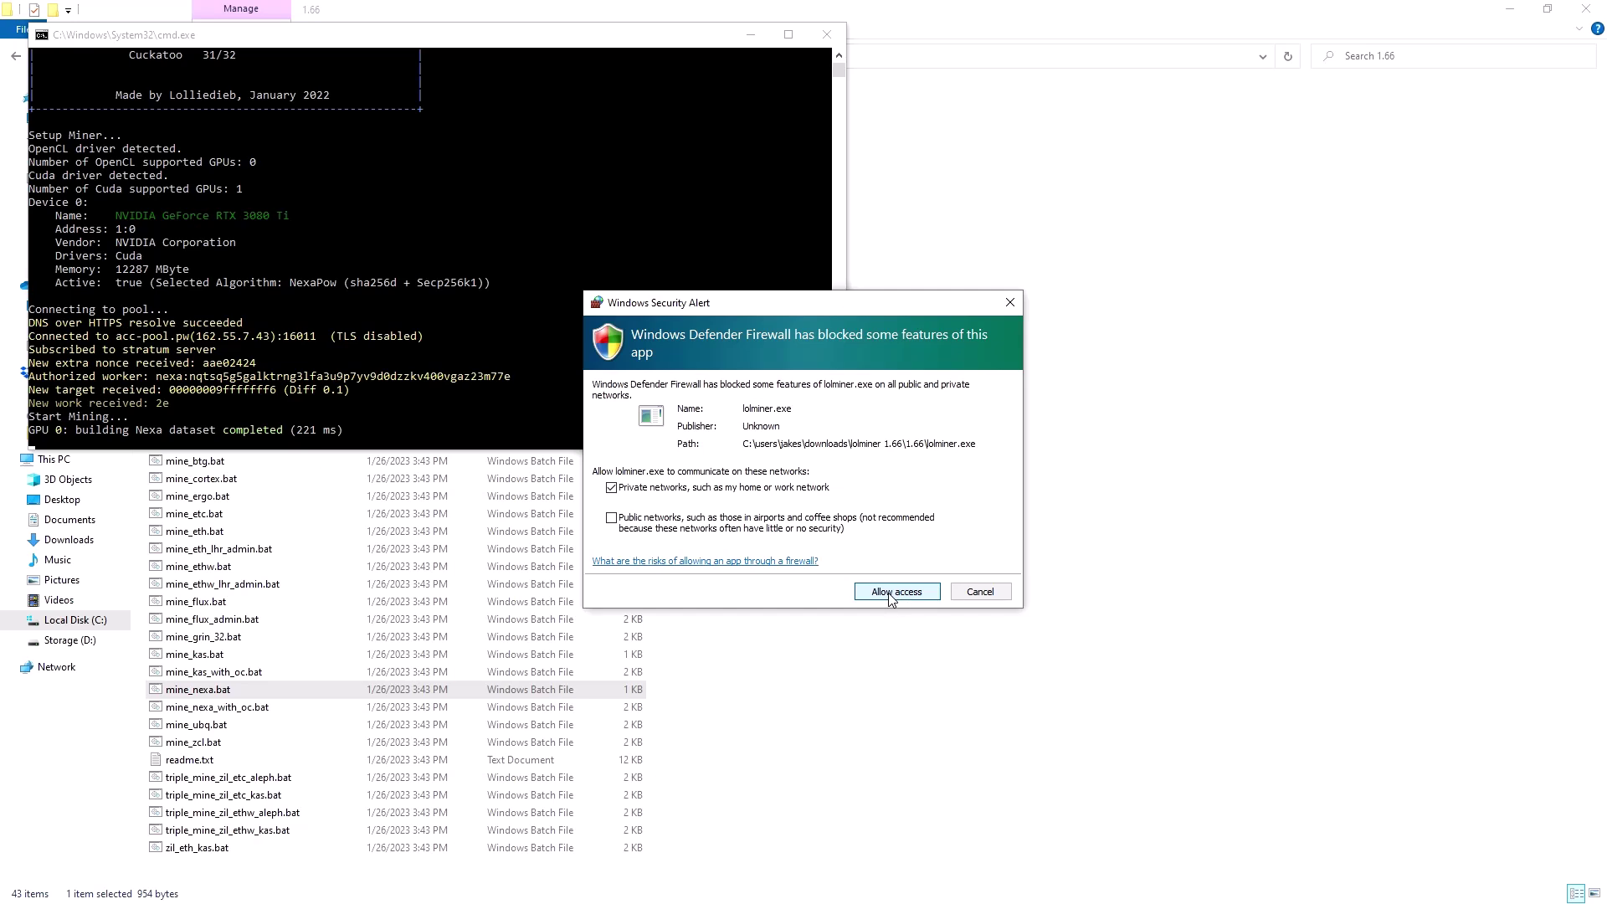
click(894, 596)
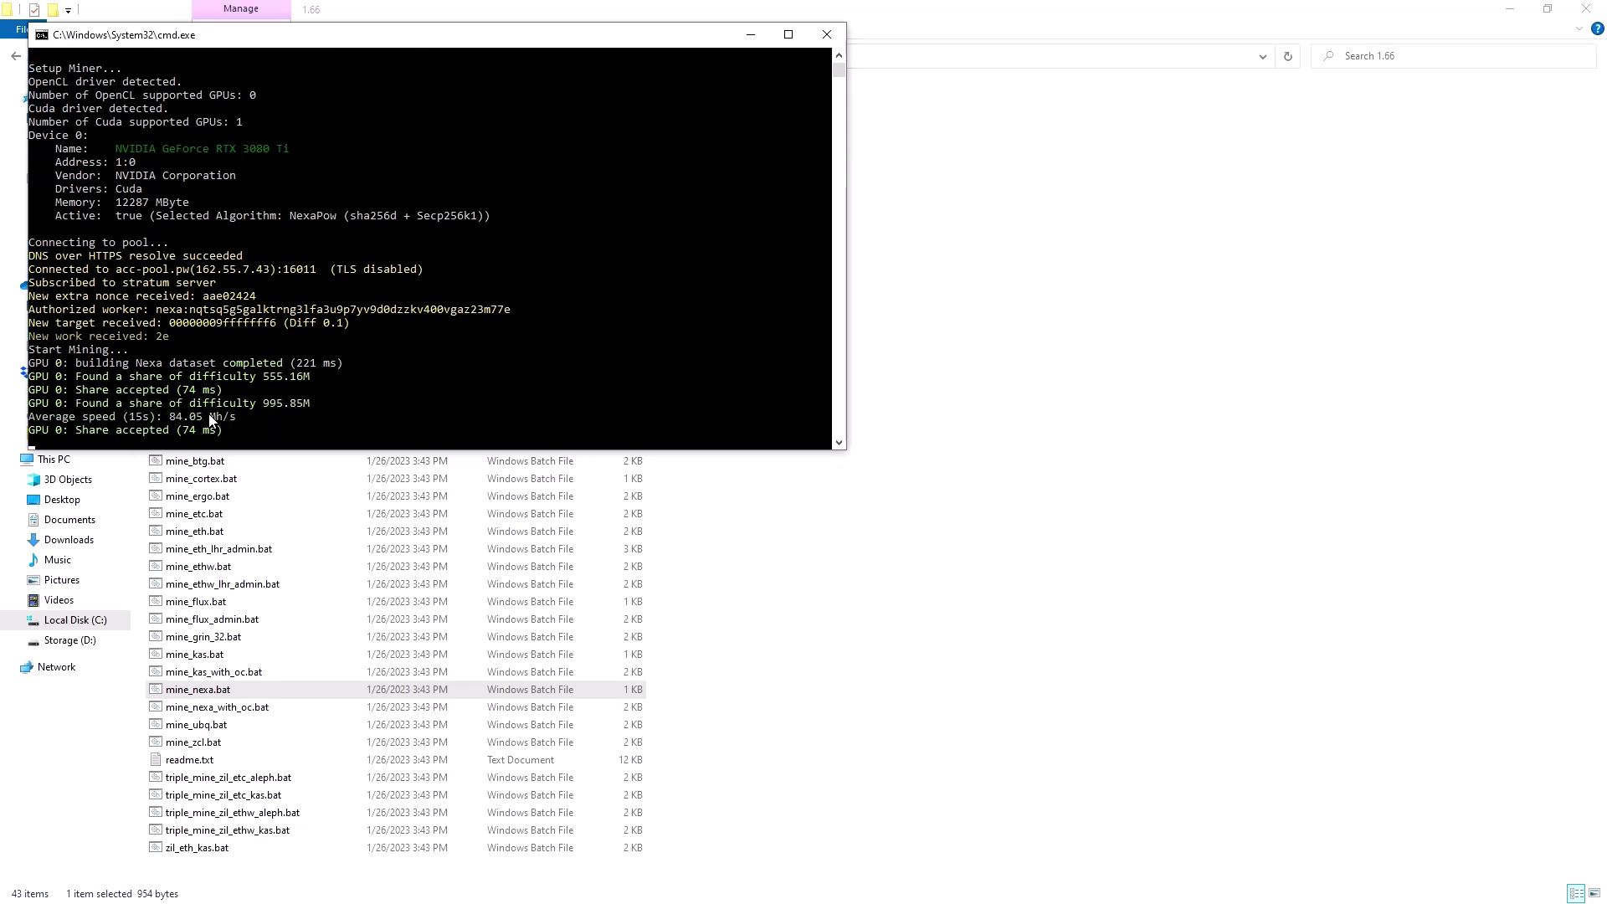
click(832, 37)
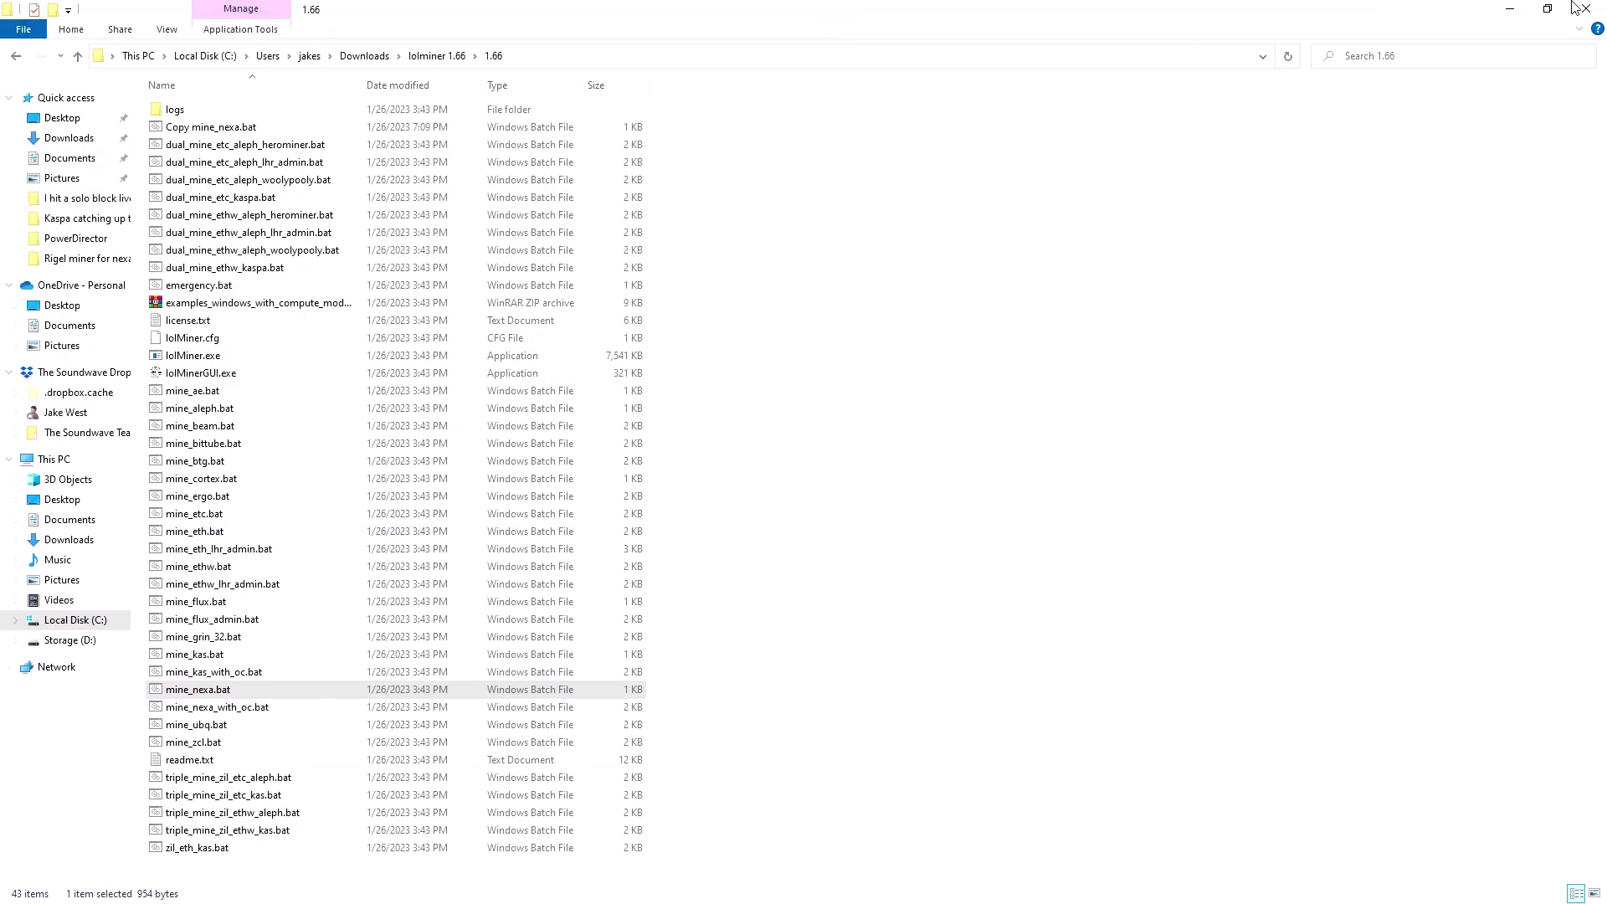
Search 'sett' and reach Windows Security's Virus & threat protection settings page.
click(1509, 8)
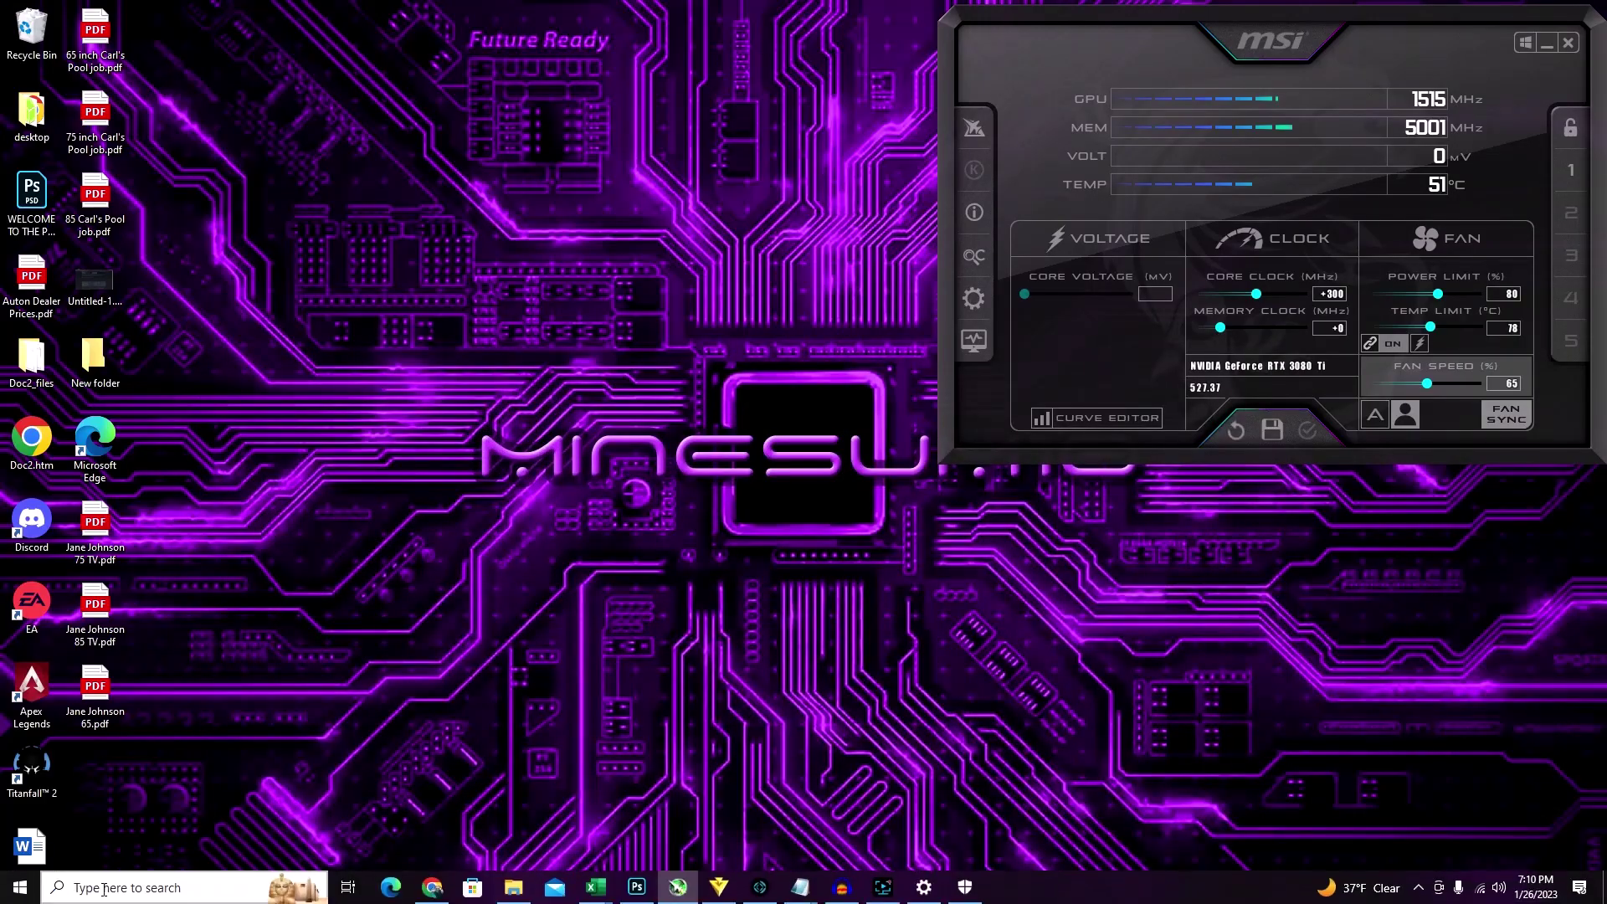
click(97, 892)
text(sett)
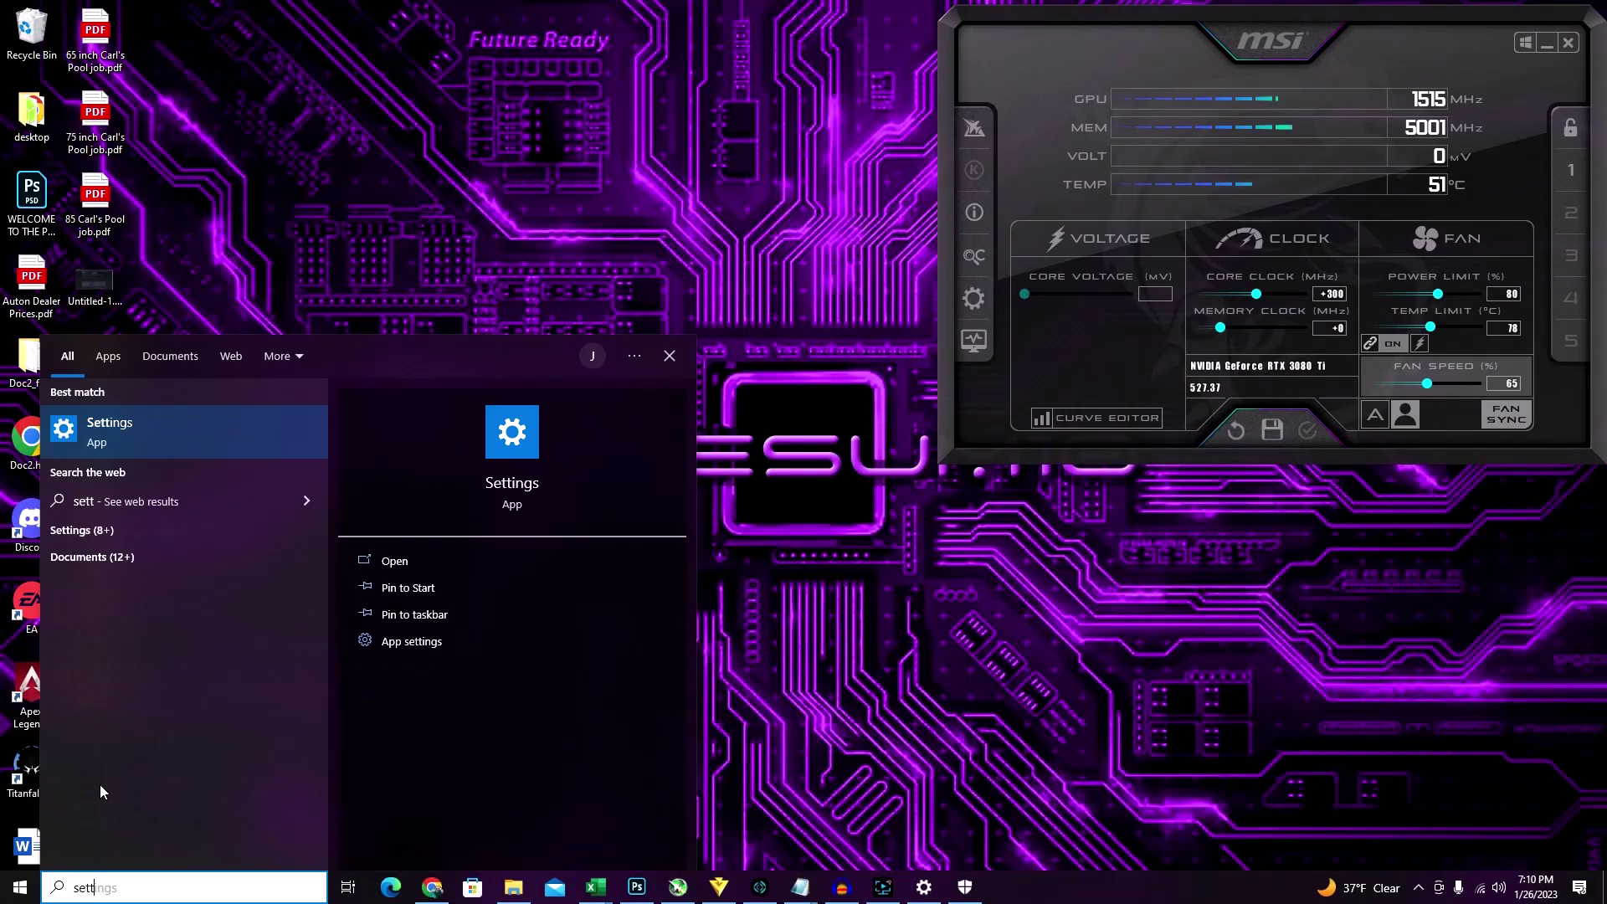
click(144, 423)
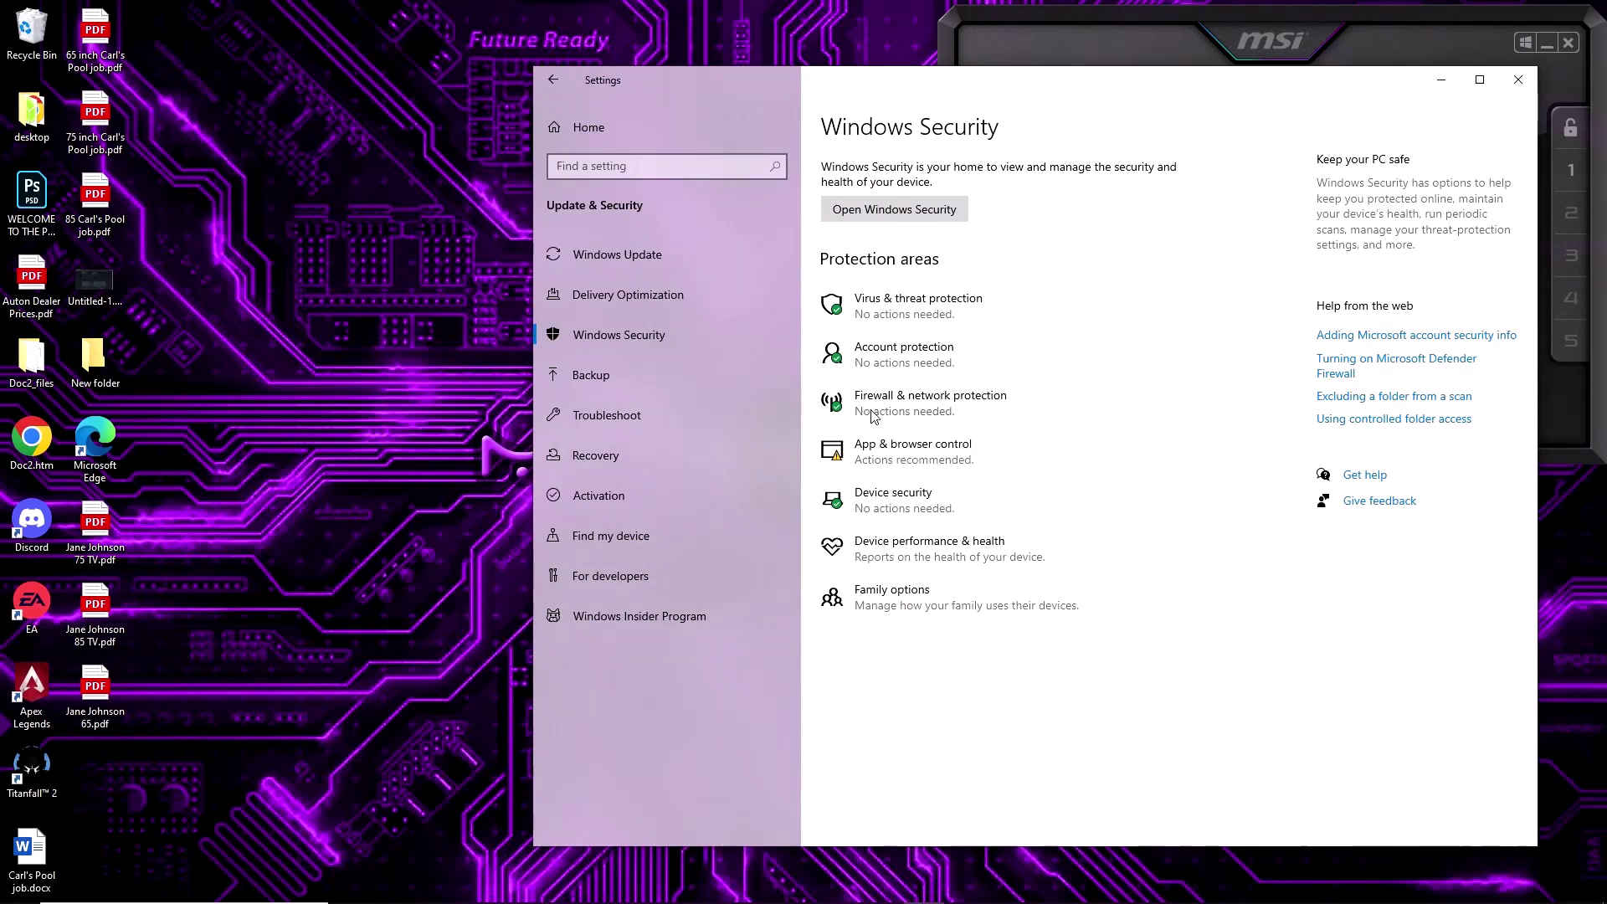
click(892, 320)
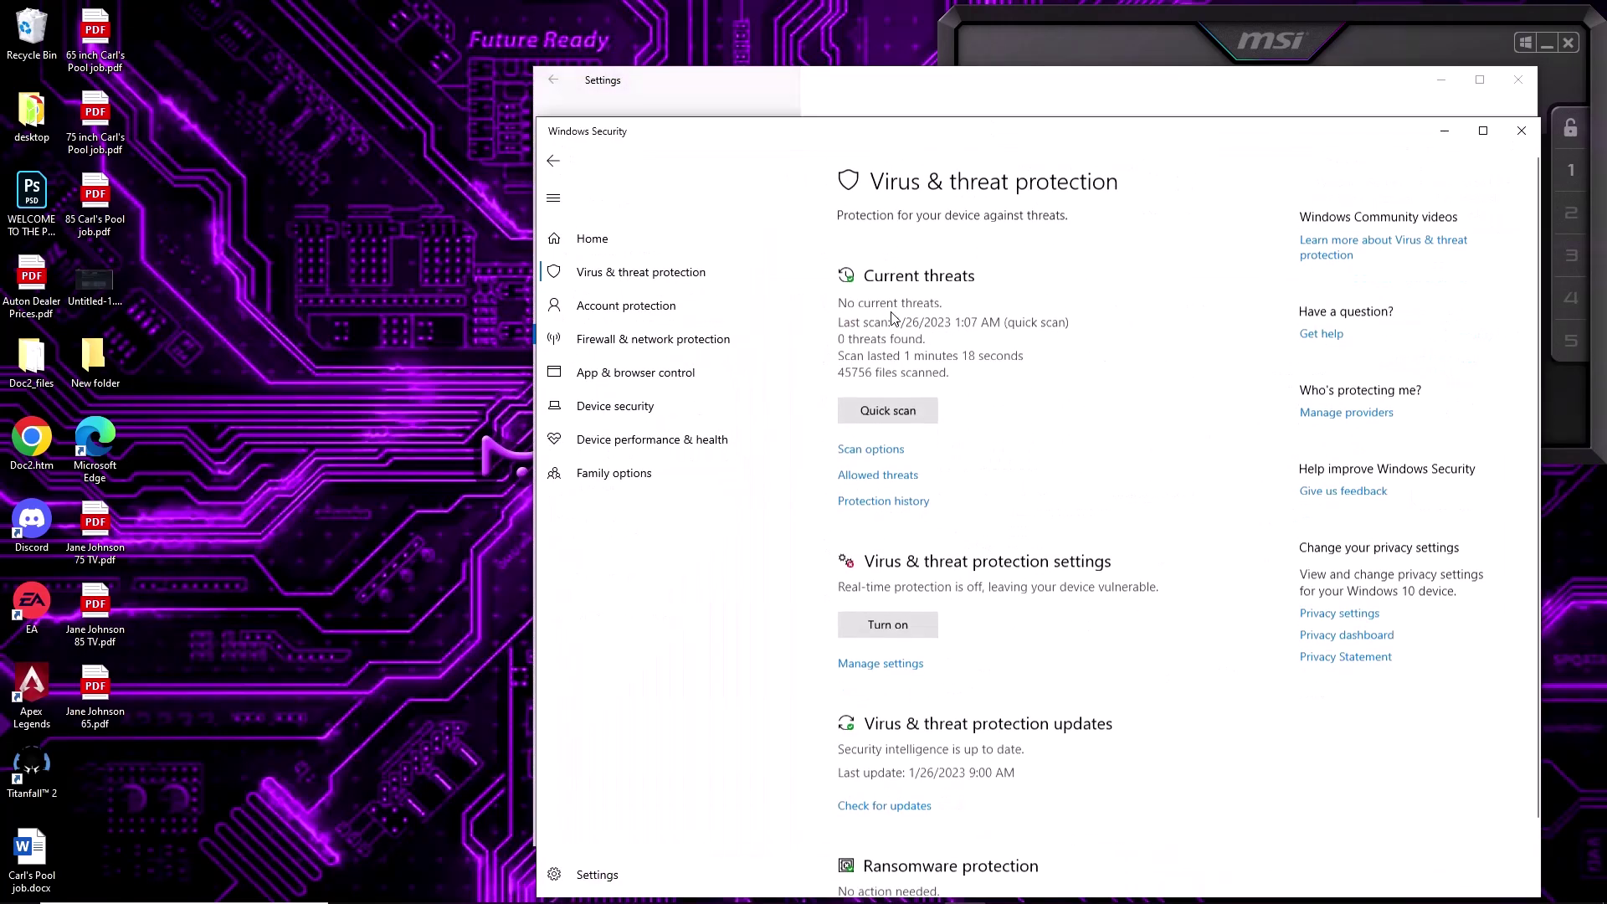
scroll(883, 527, down, 1)
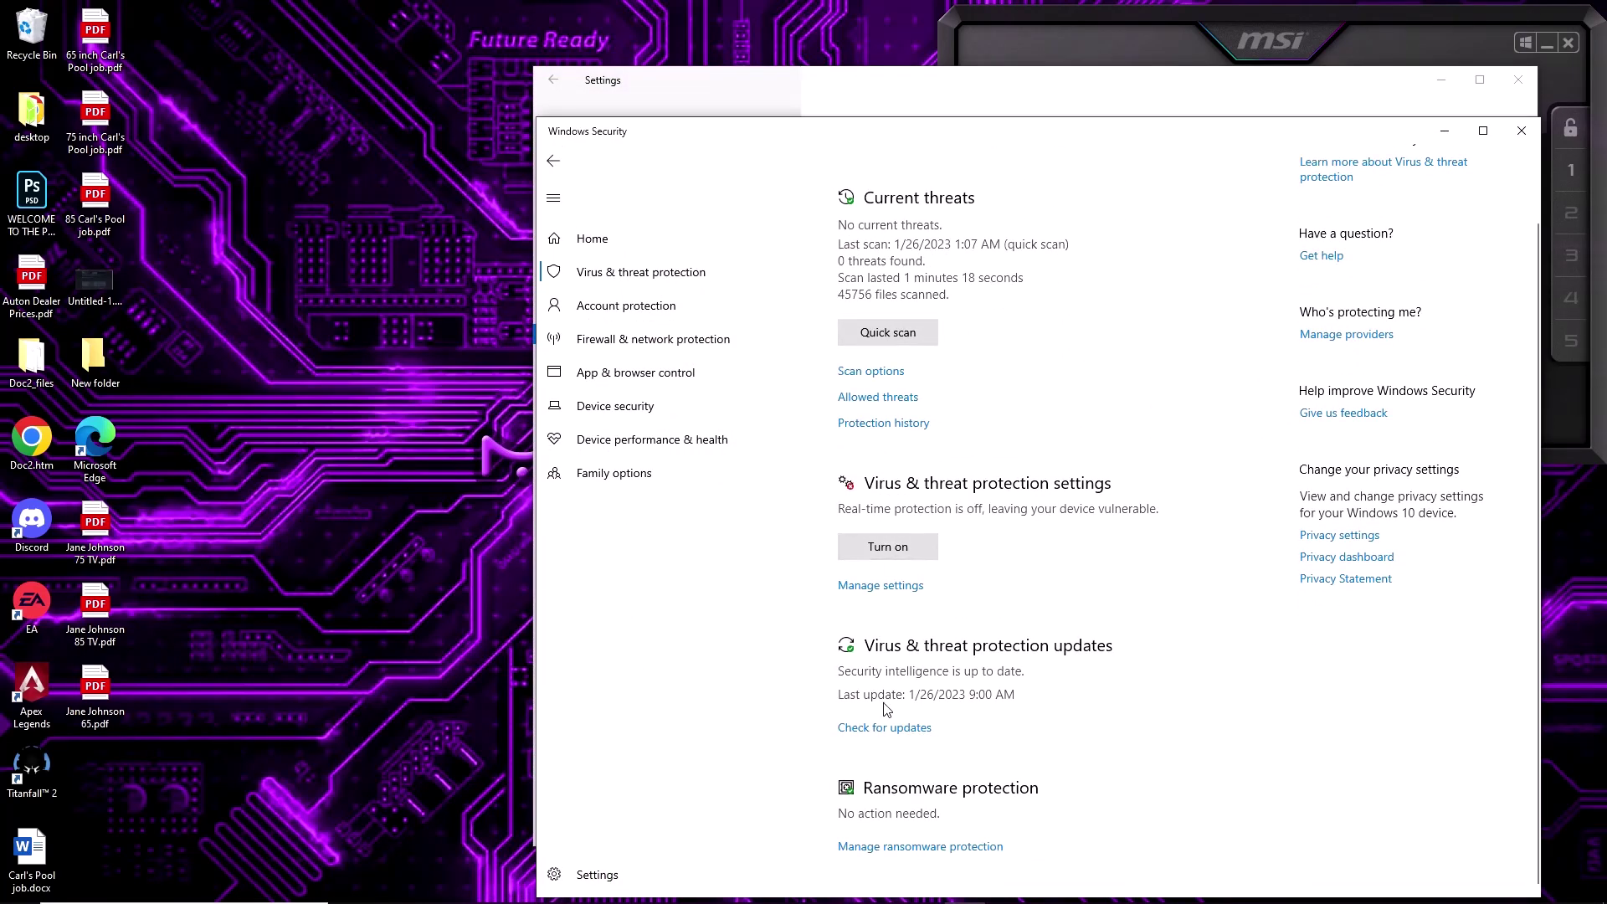
click(880, 585)
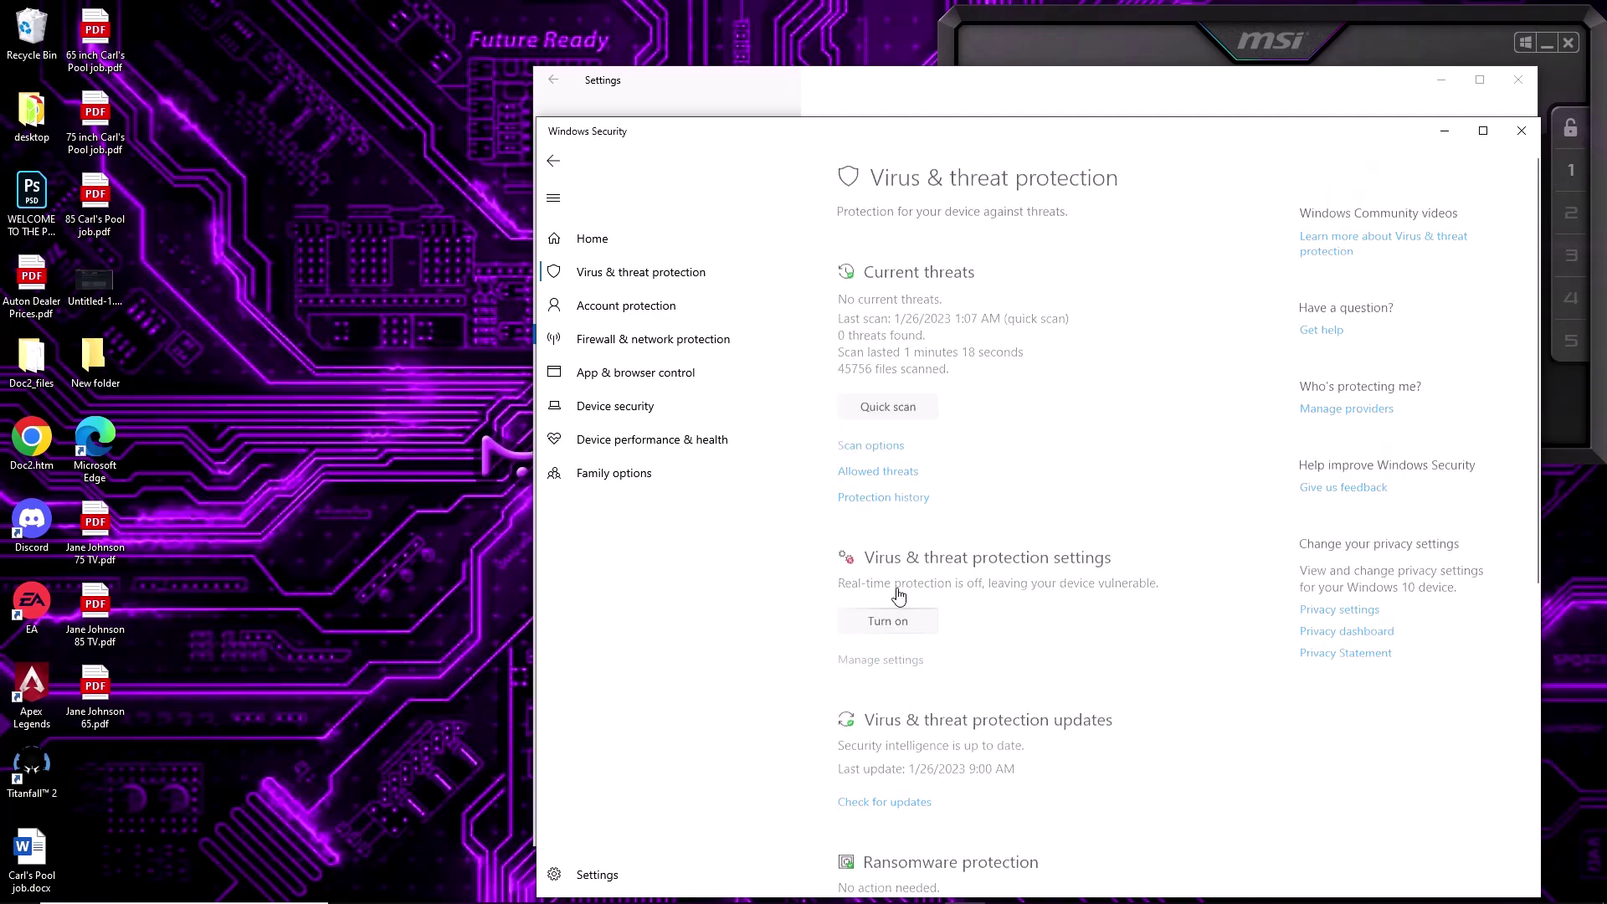
scroll(902, 597, down, 5)
scroll(903, 598, down, 2)
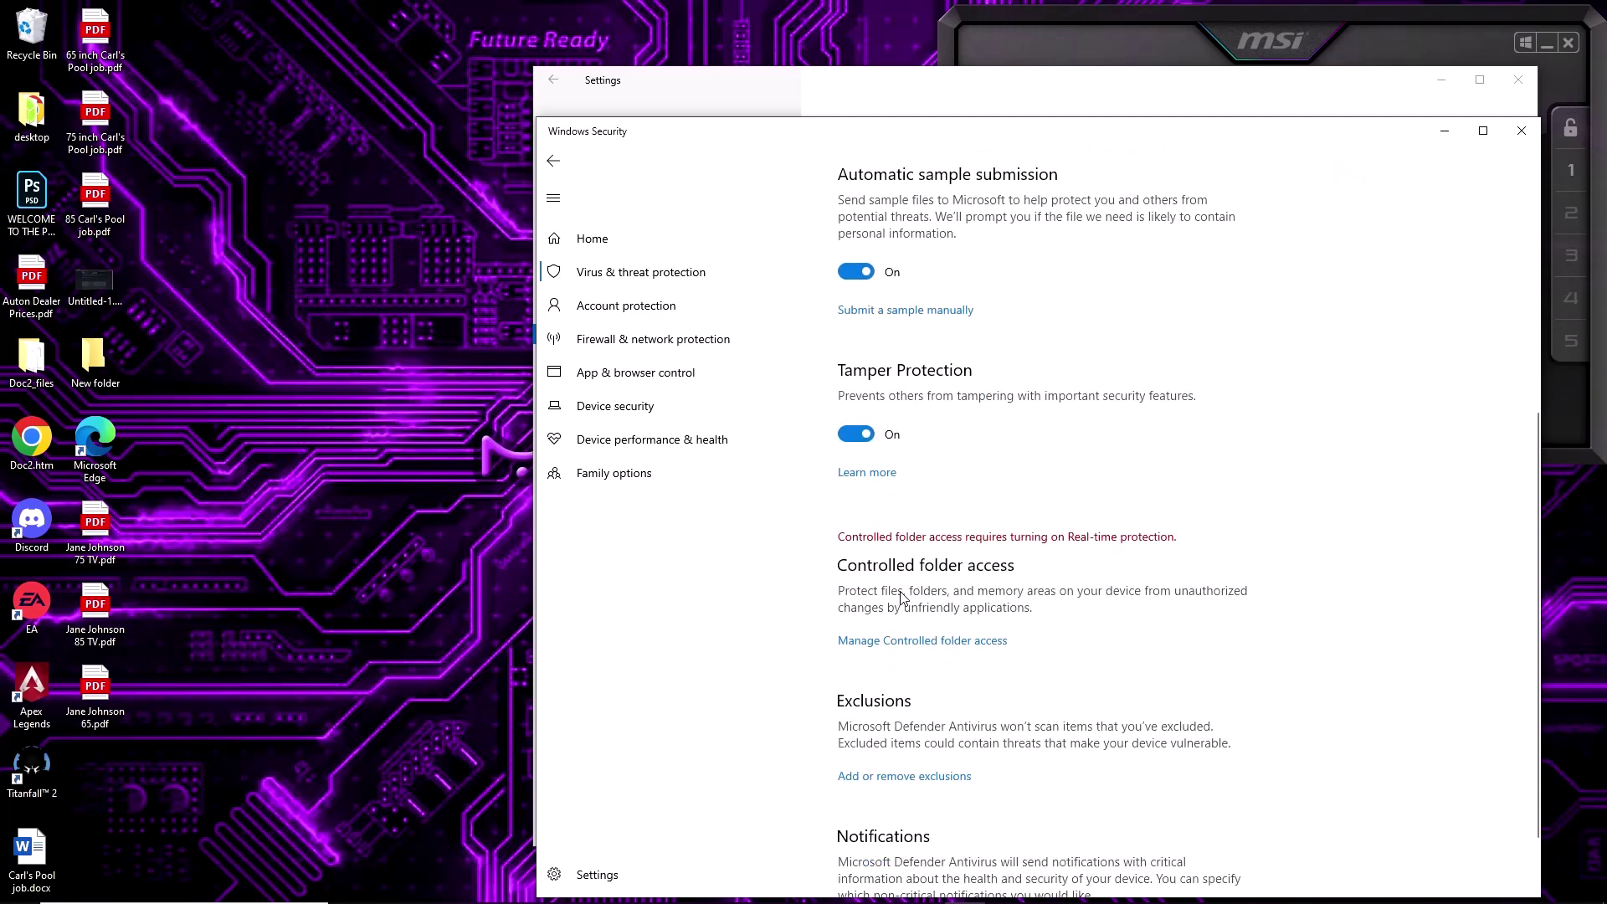
scroll(903, 597, down, 1)
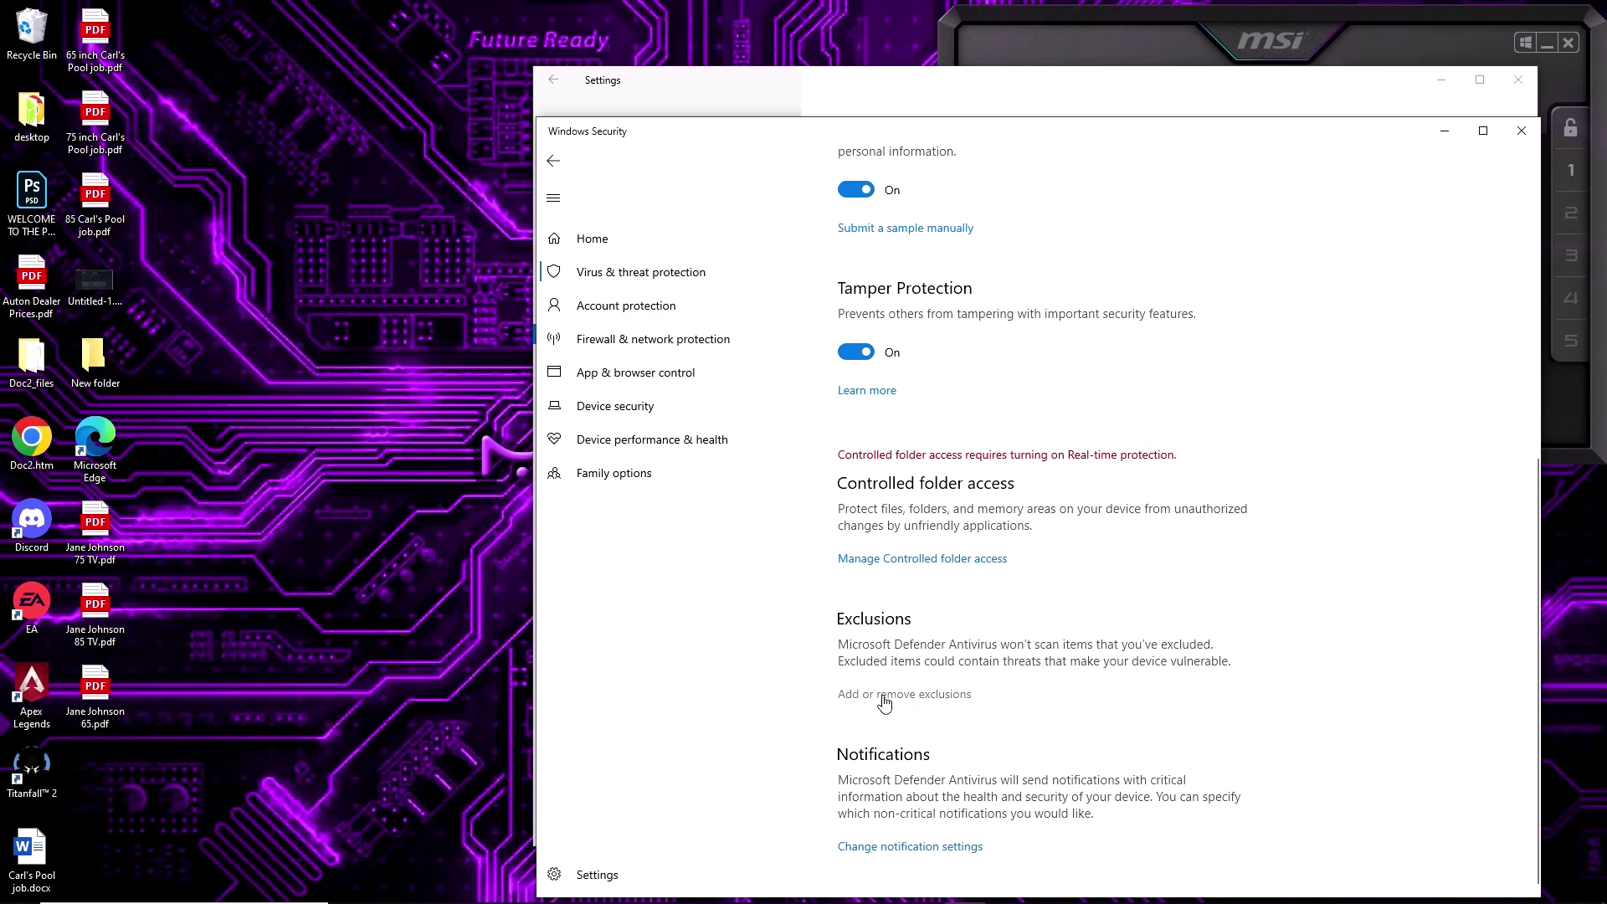
scroll(883, 703, up, 2)
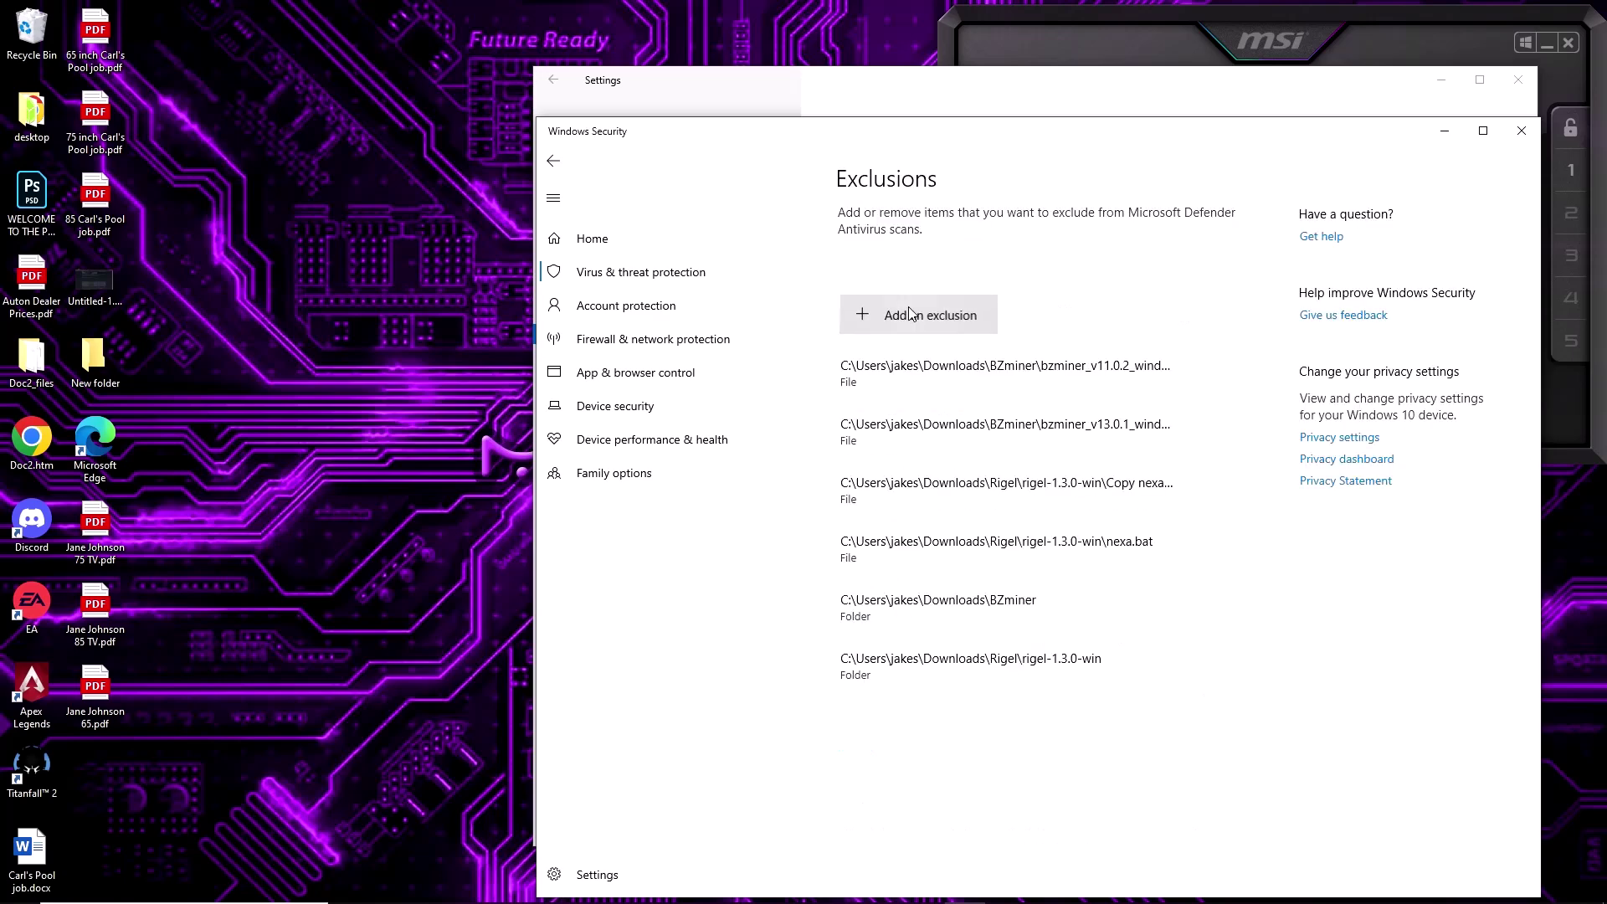
Exclude the file Downloads\lolminer 1.66\1.66\Copy mine_nexa.bat from Defender scanning.
click(918, 314)
click(915, 358)
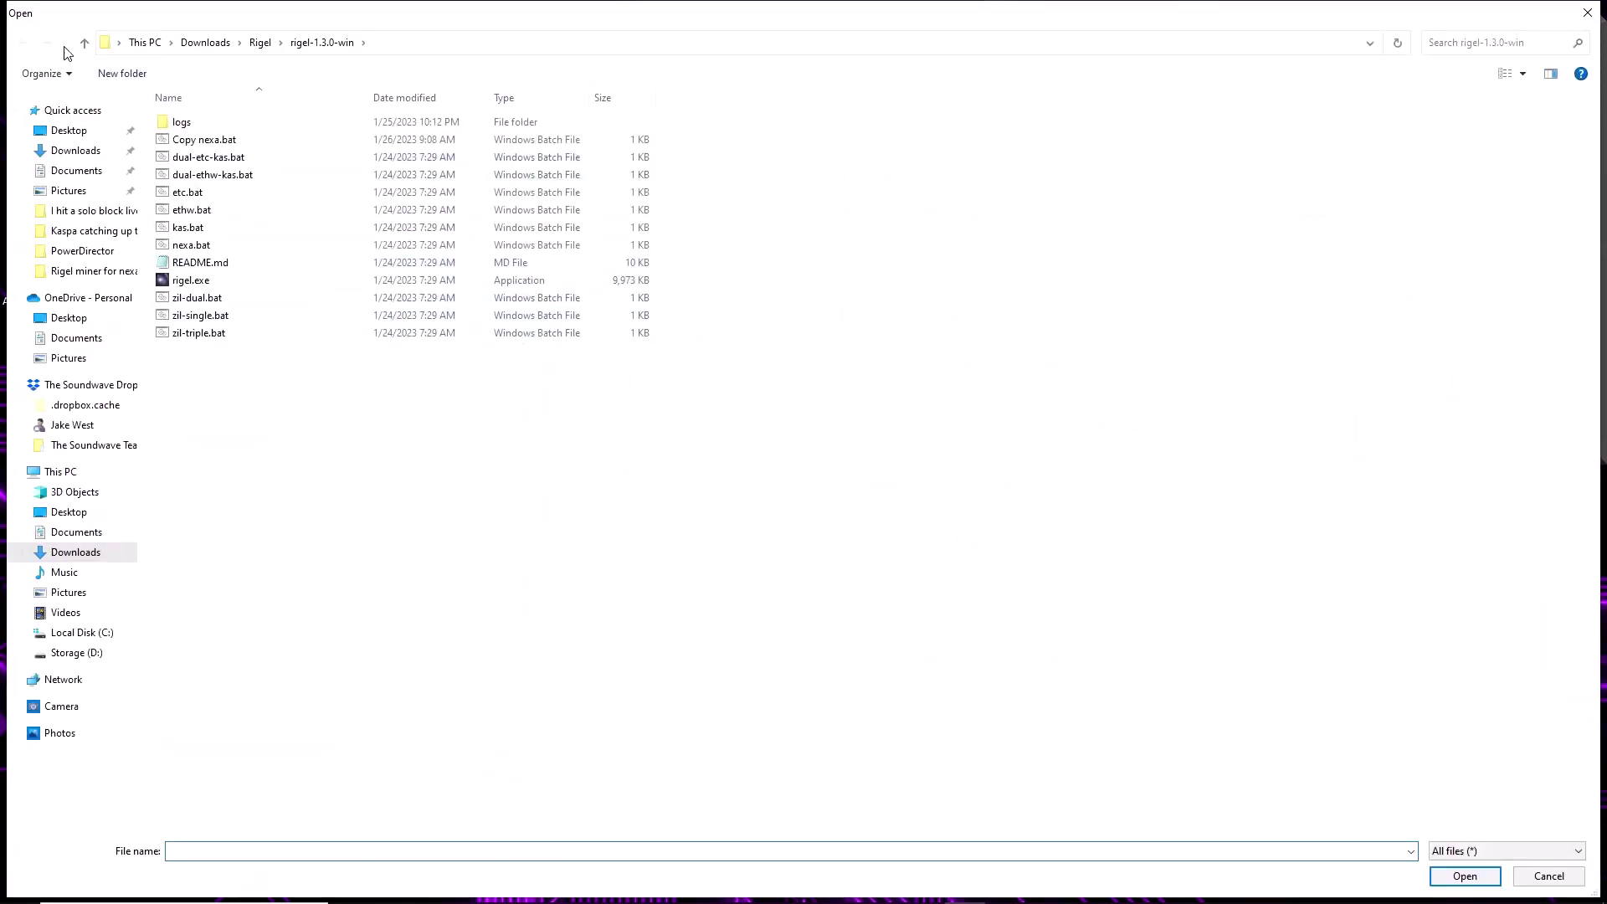
click(83, 46)
click(84, 46)
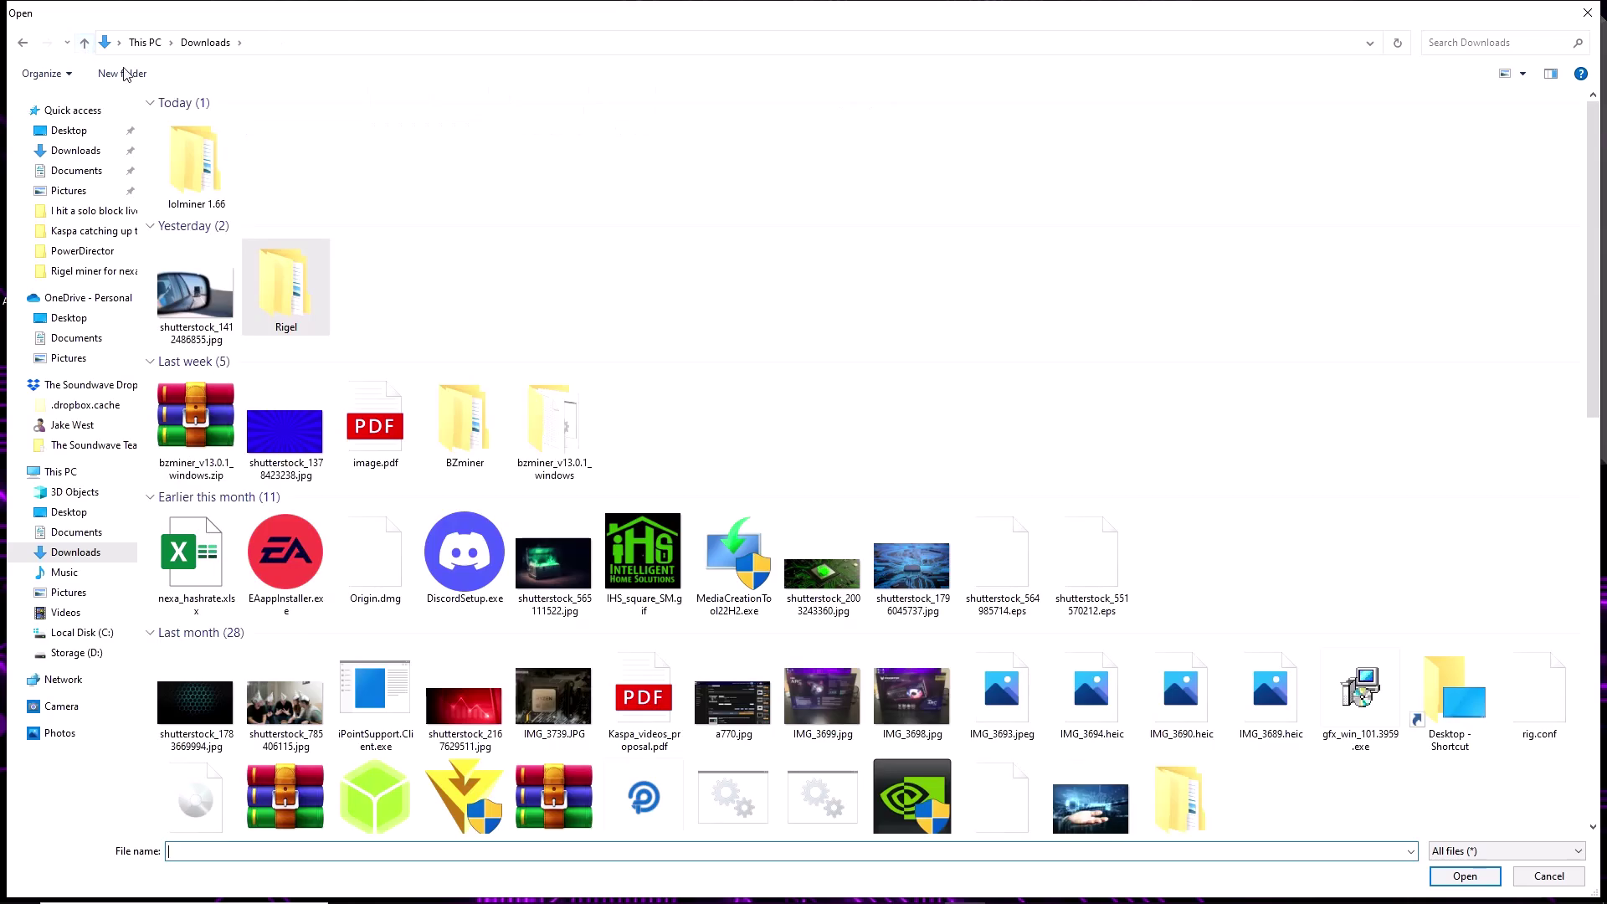
double_click(201, 180)
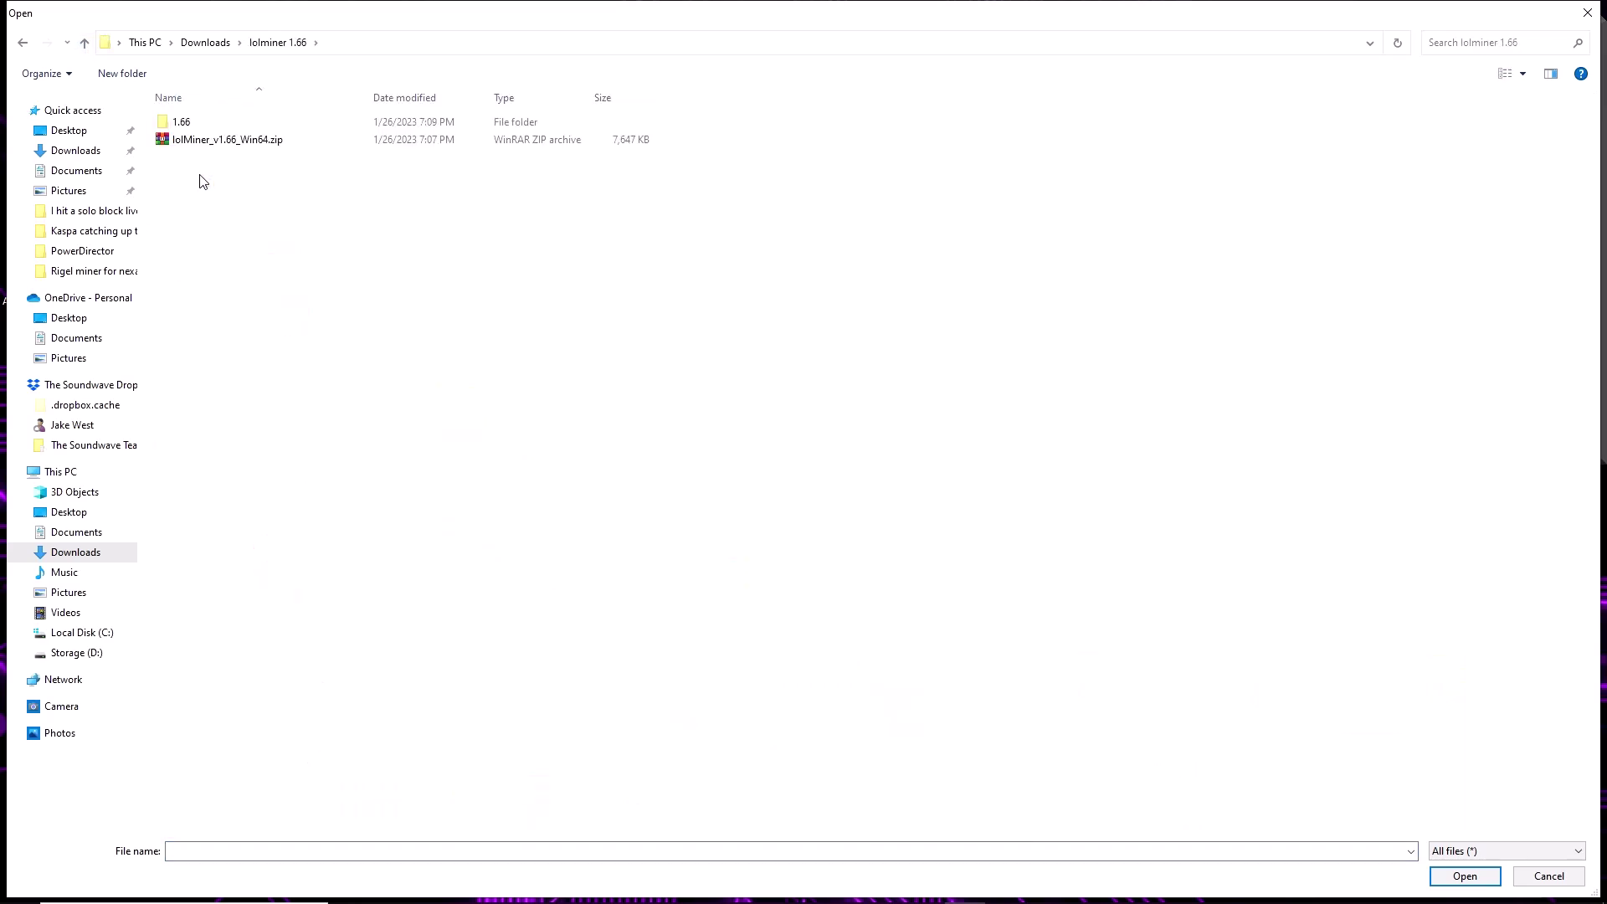
double_click(189, 124)
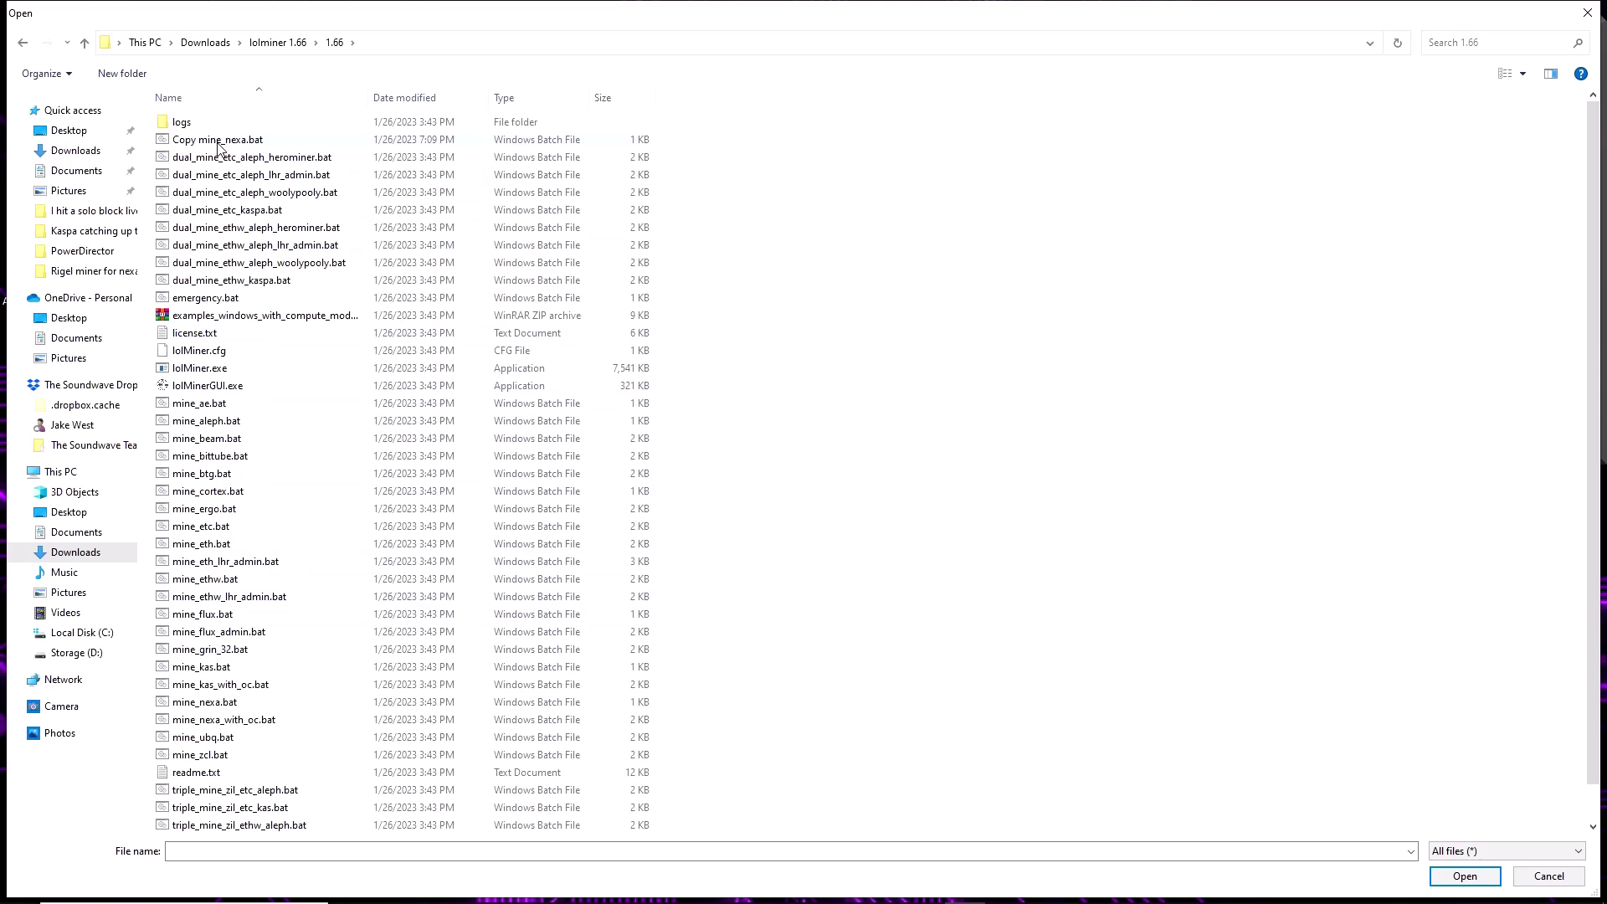
click(217, 142)
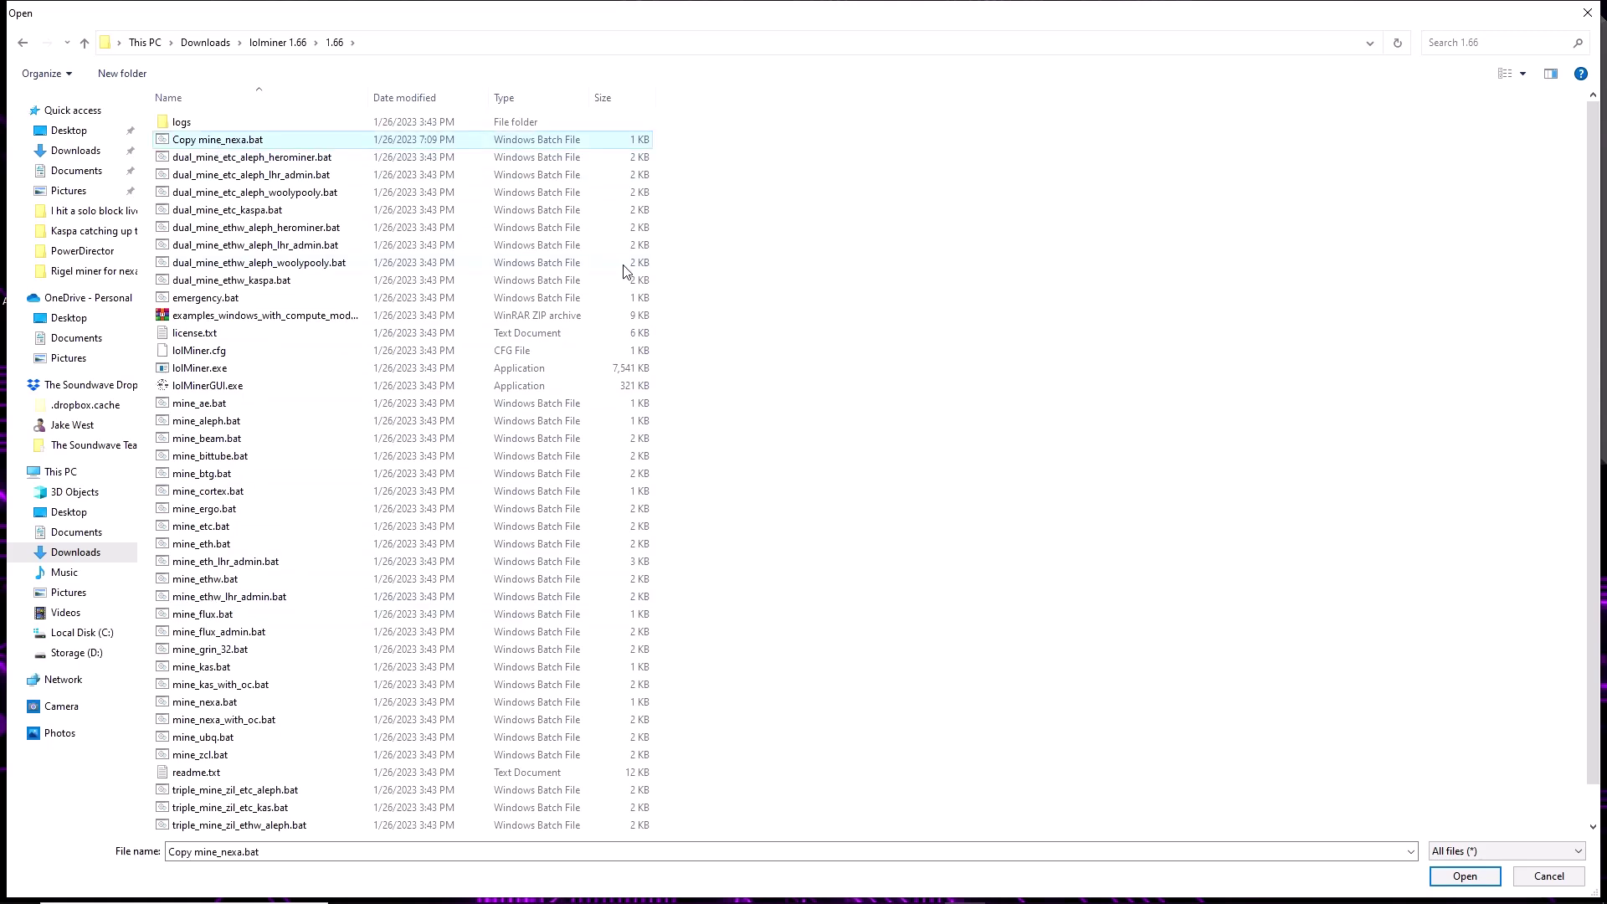
click(1463, 876)
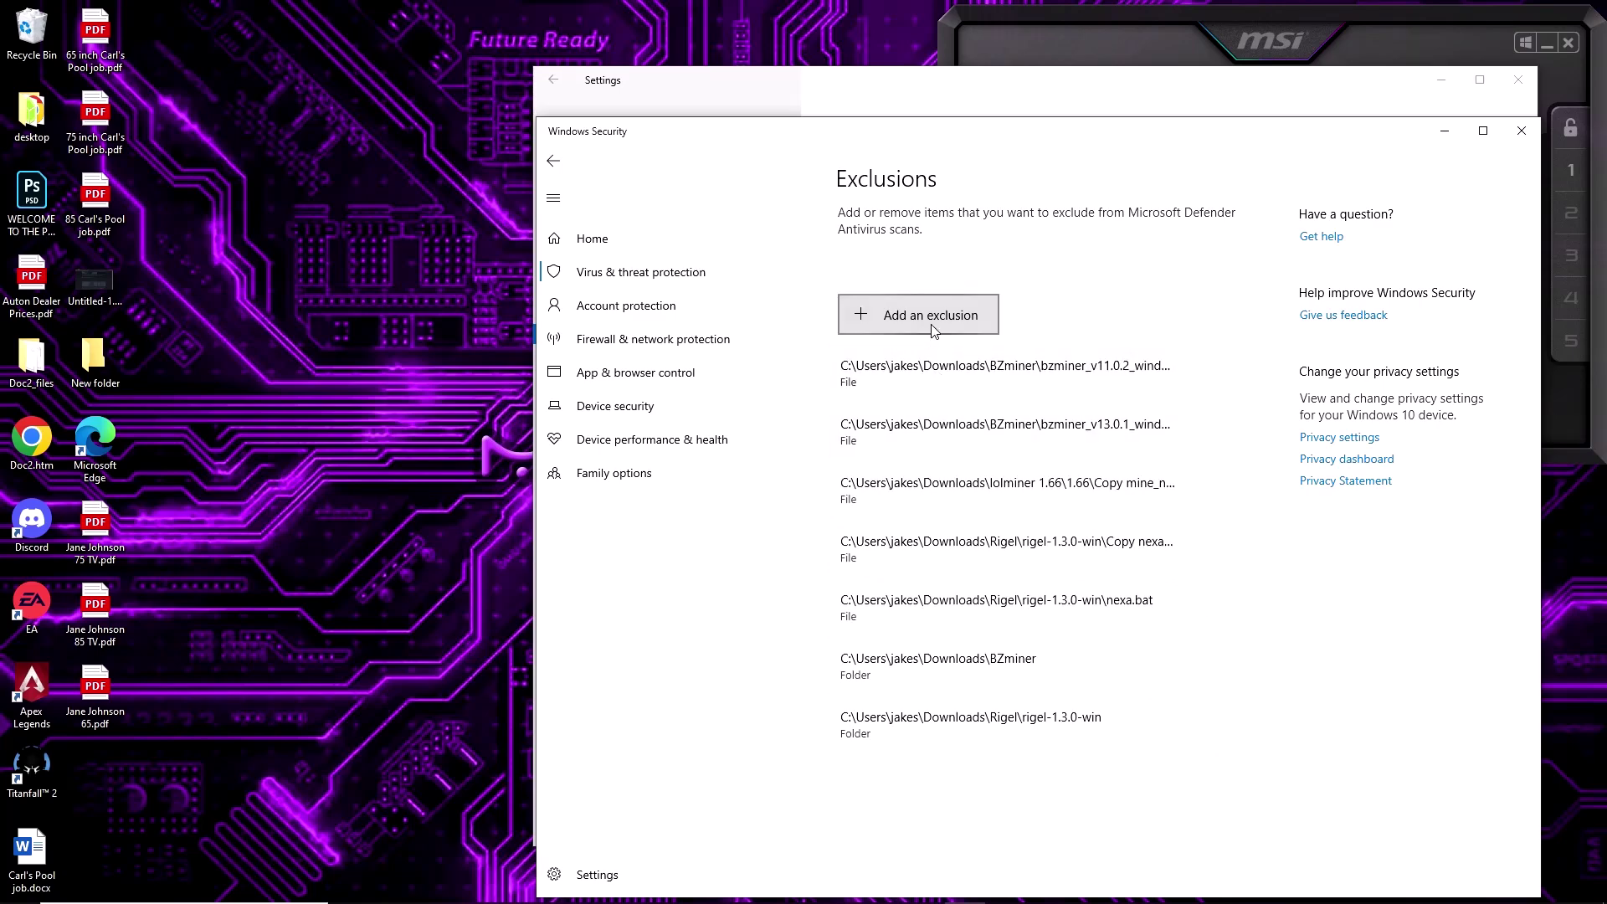
Add the whole Downloads\lolminer 1.66 folder as a Defender folder exclusion.
click(933, 329)
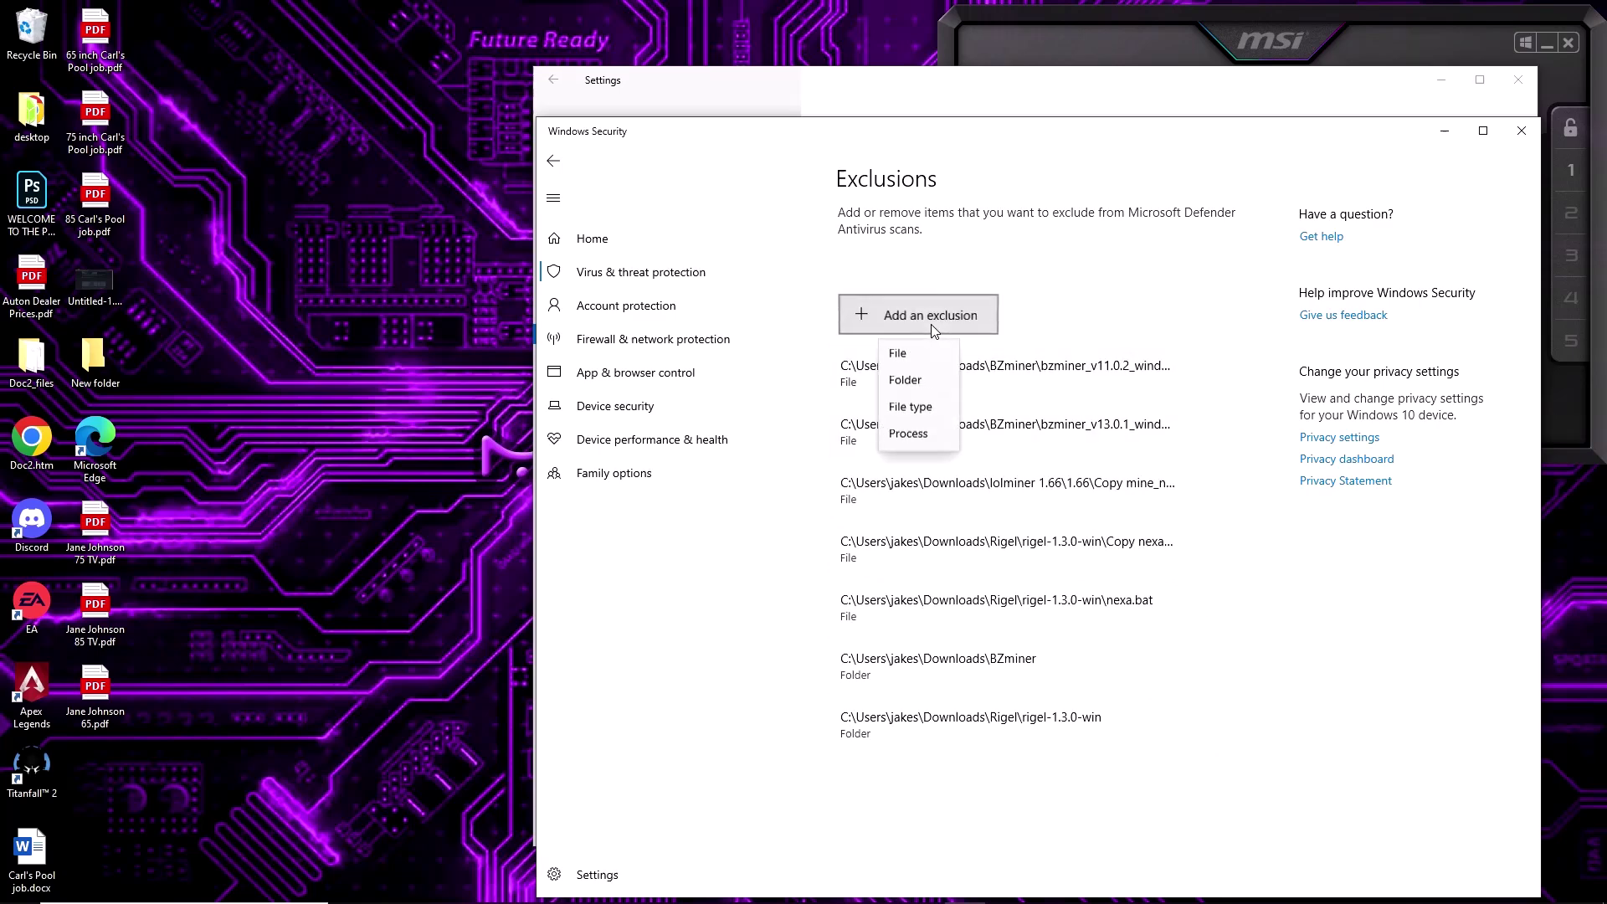
click(906, 382)
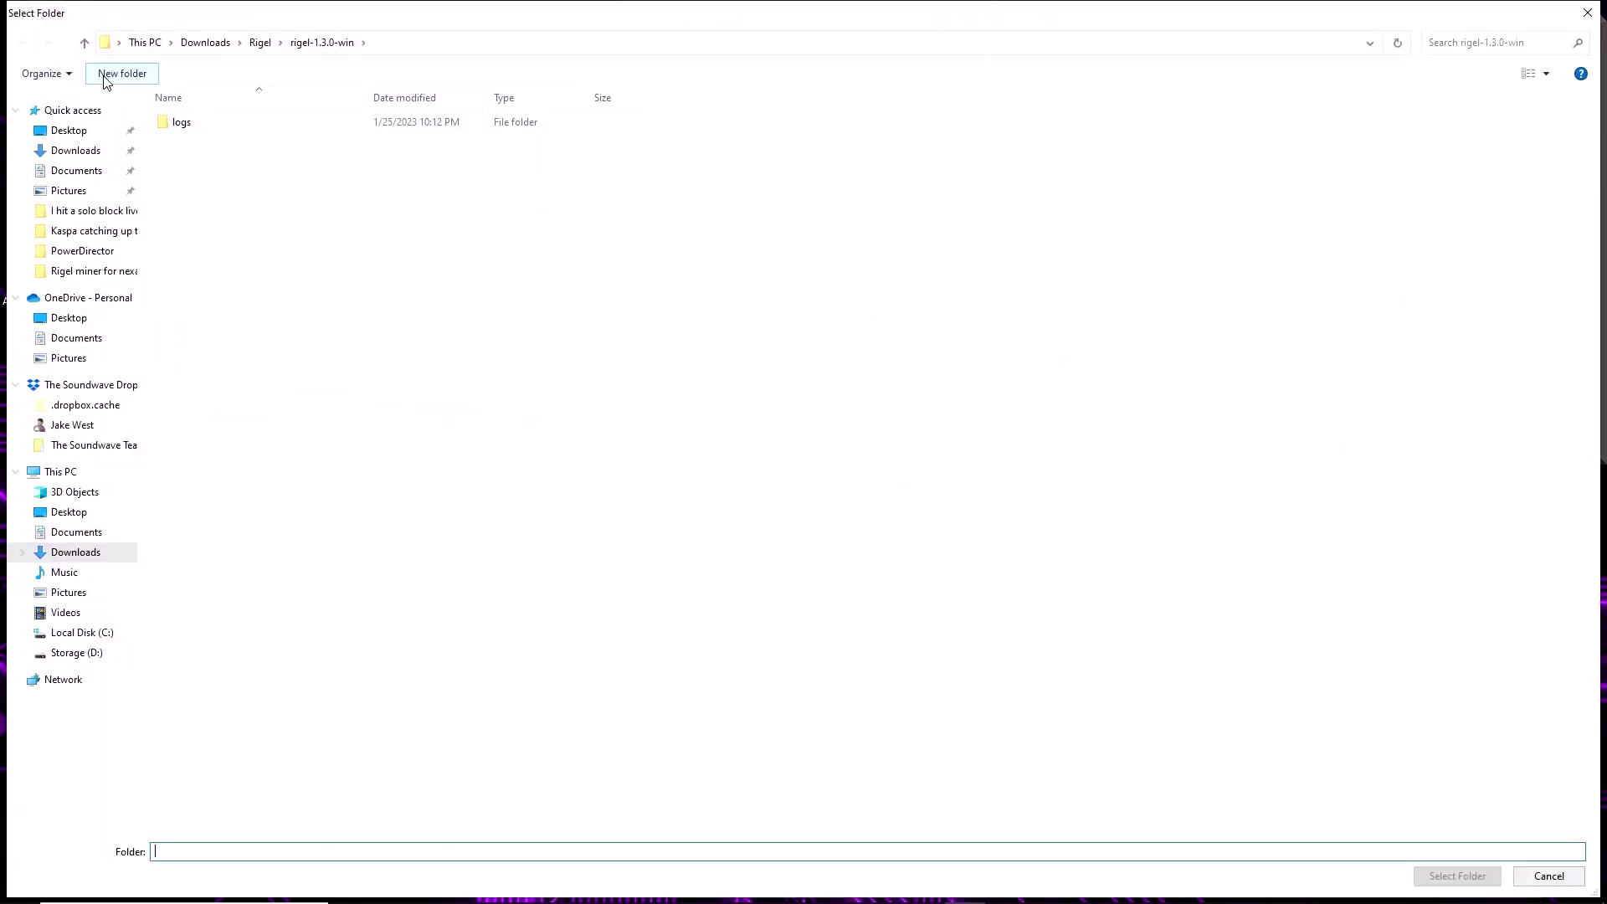
click(84, 42)
click(87, 46)
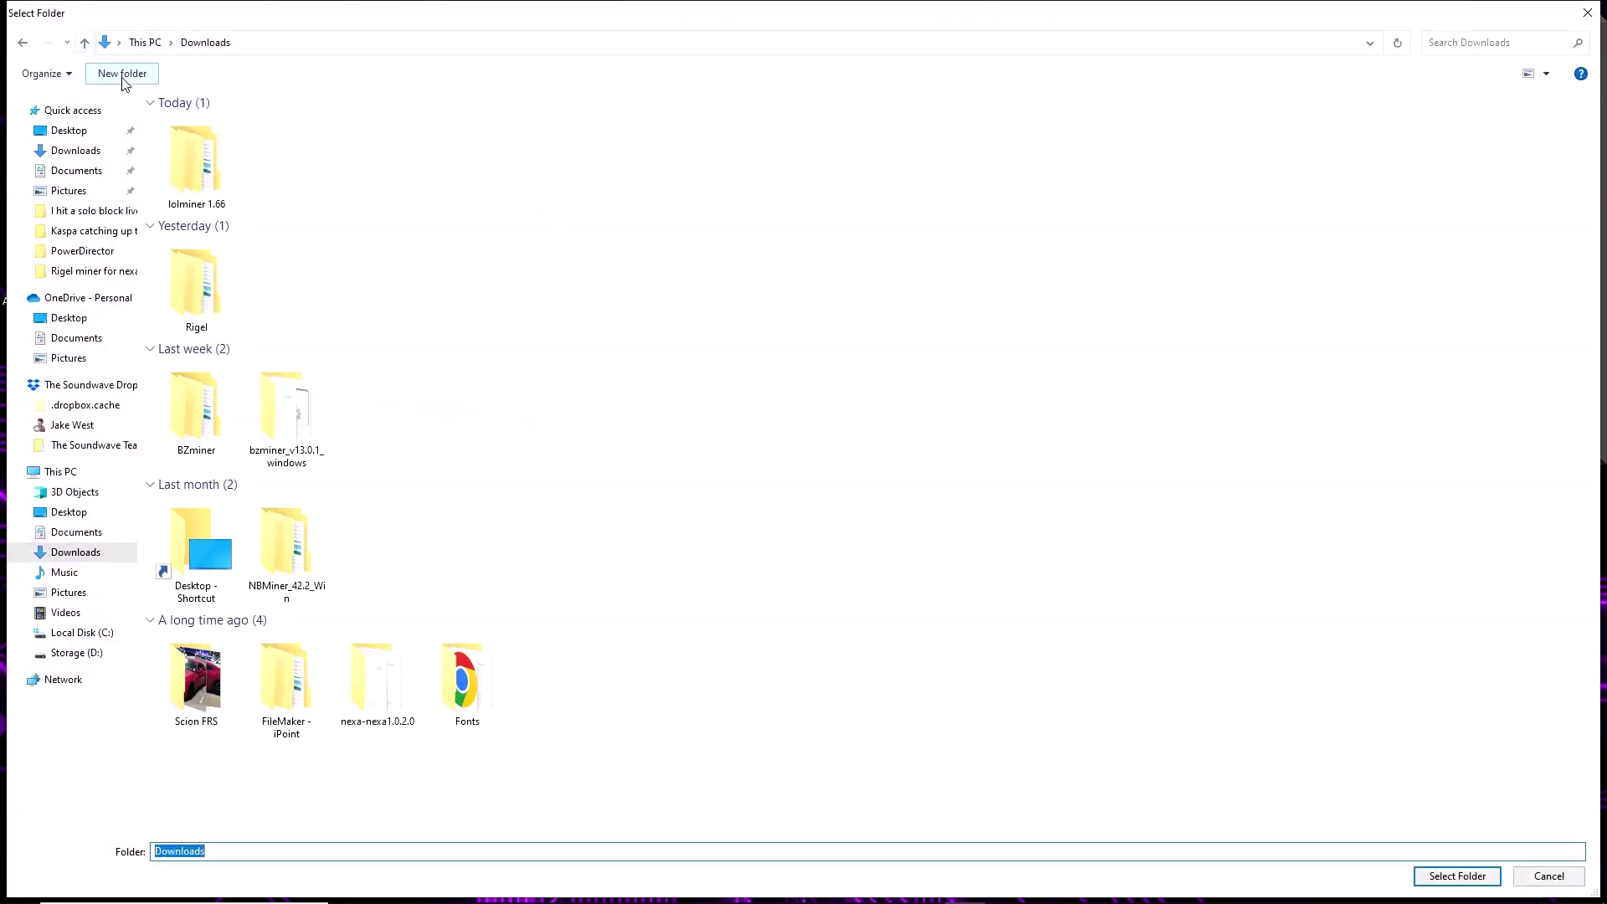
click(186, 152)
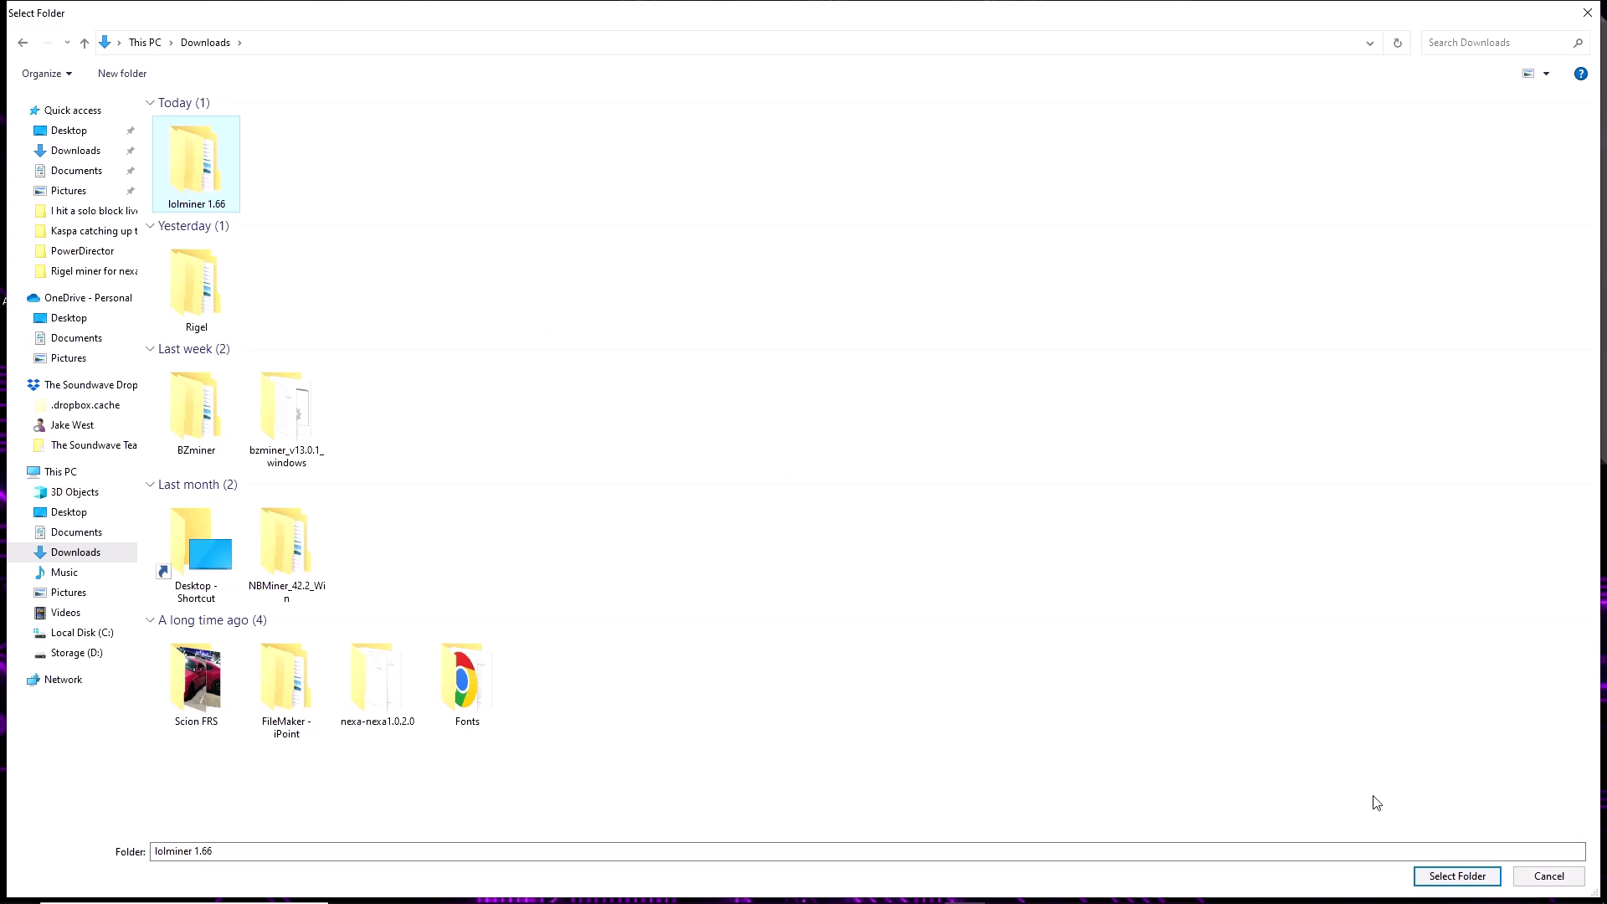
click(1460, 875)
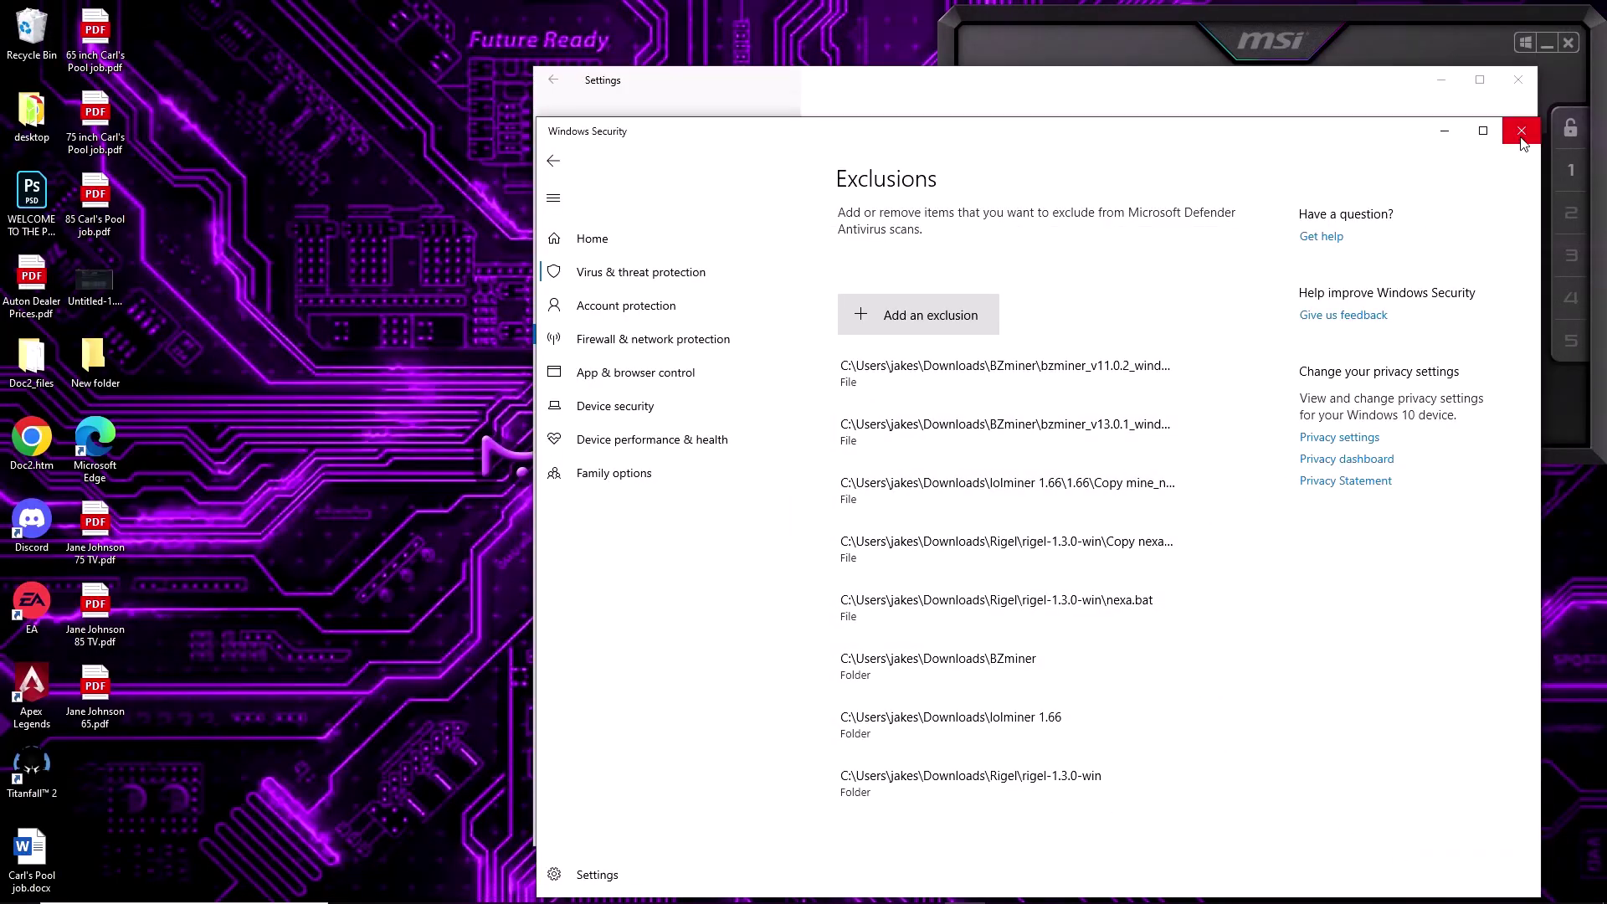
Switch Real-time protection On, then close Windows Security and minimize Settings to reveal the desktop.
click(565, 162)
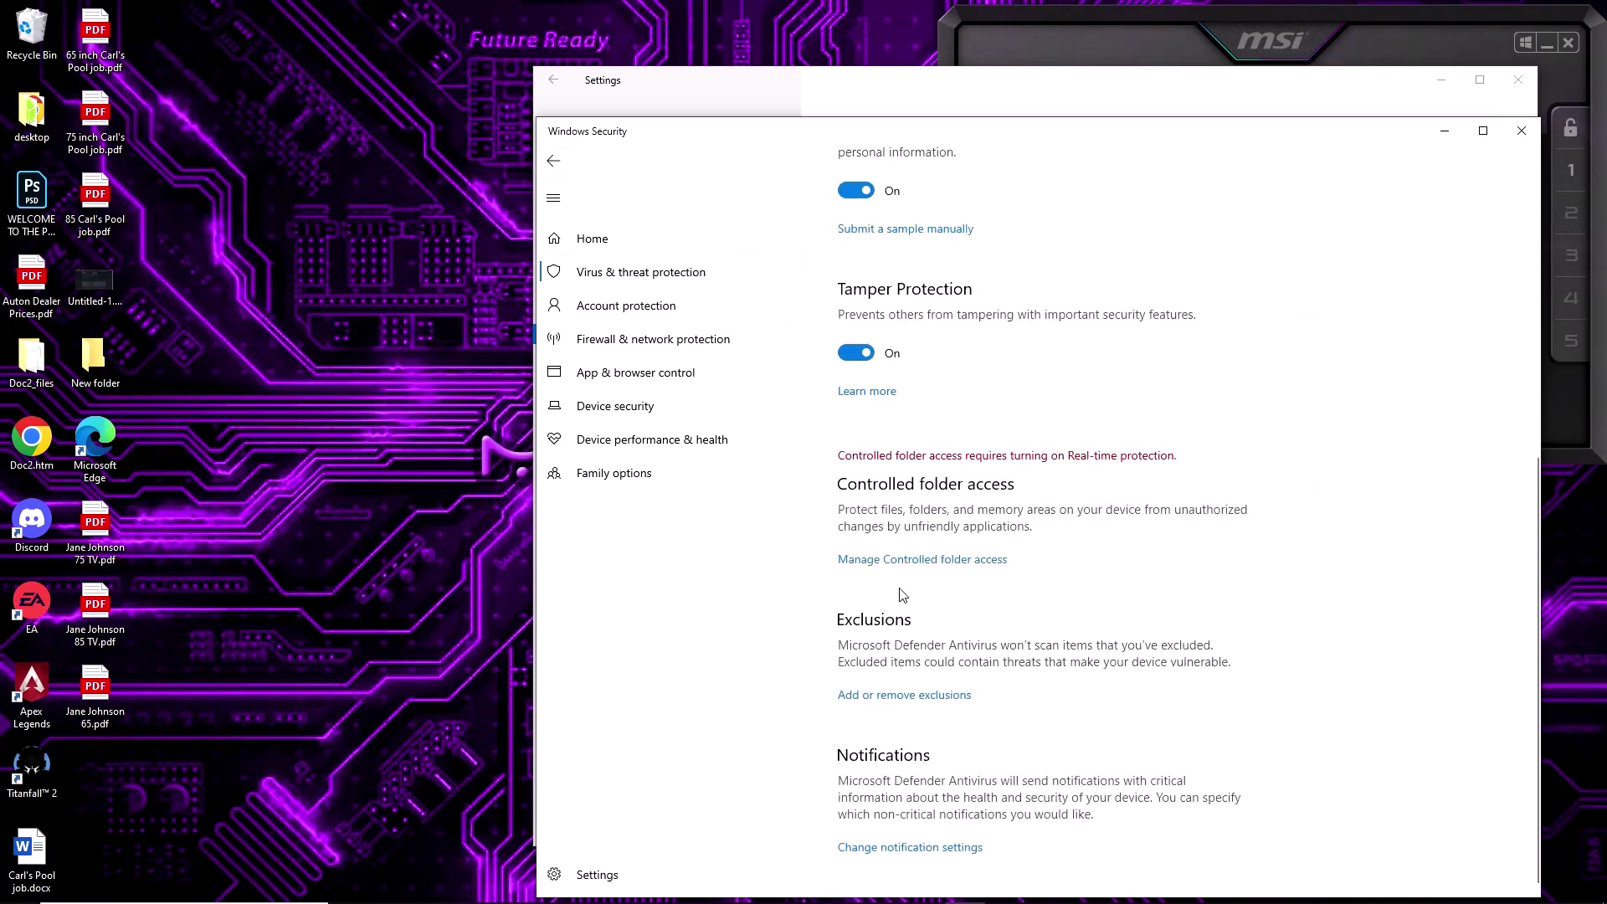
scroll(902, 595, up, 6)
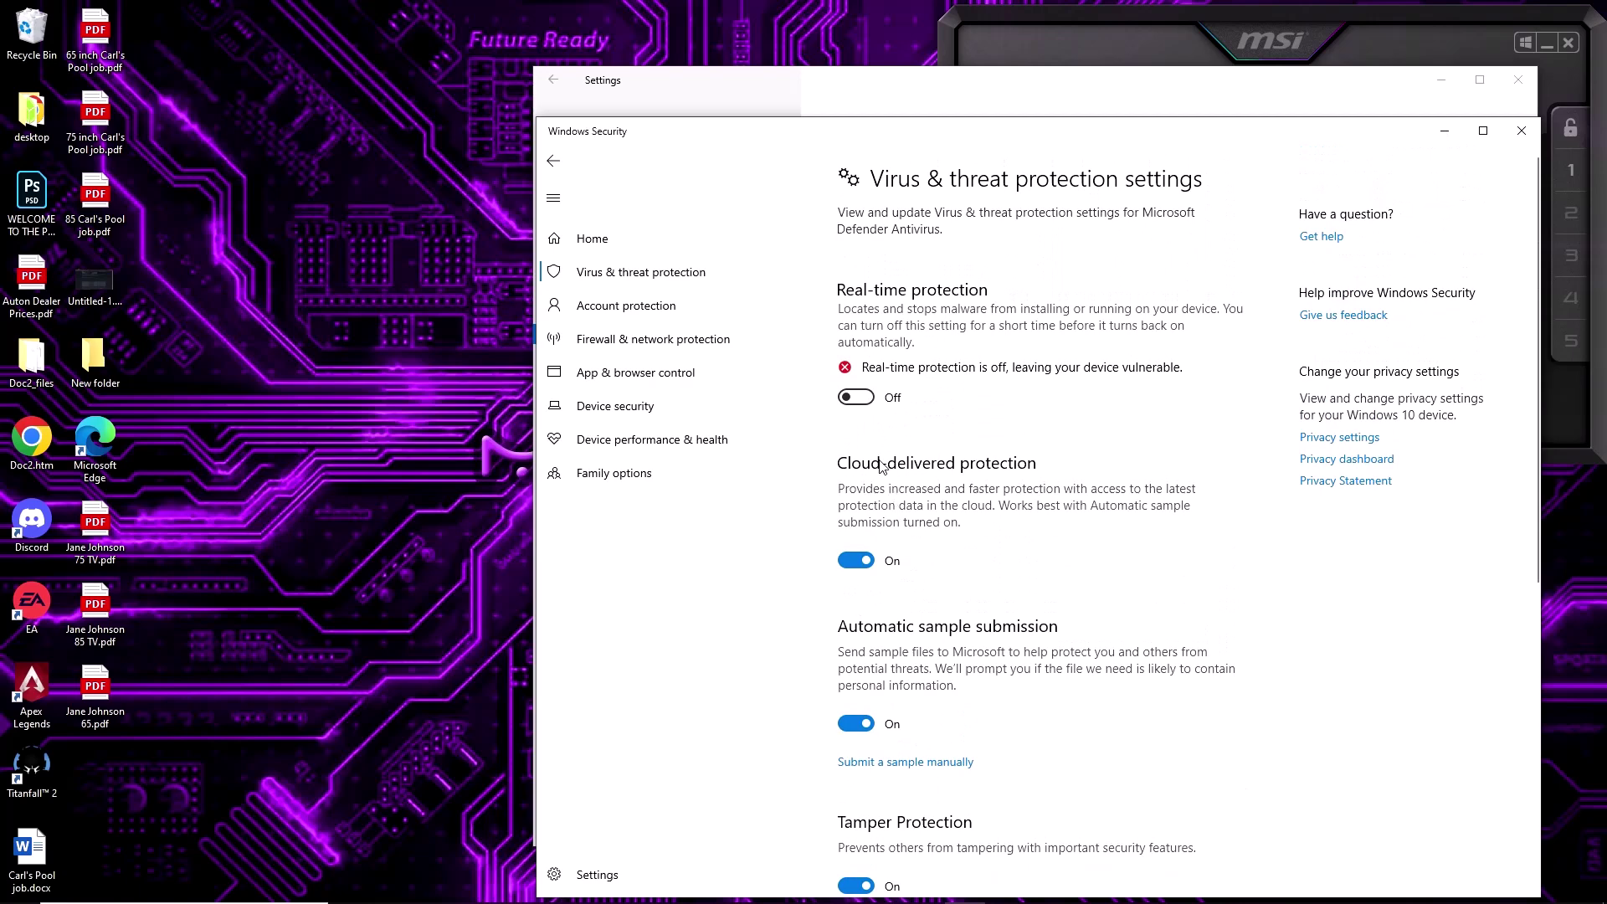
click(858, 405)
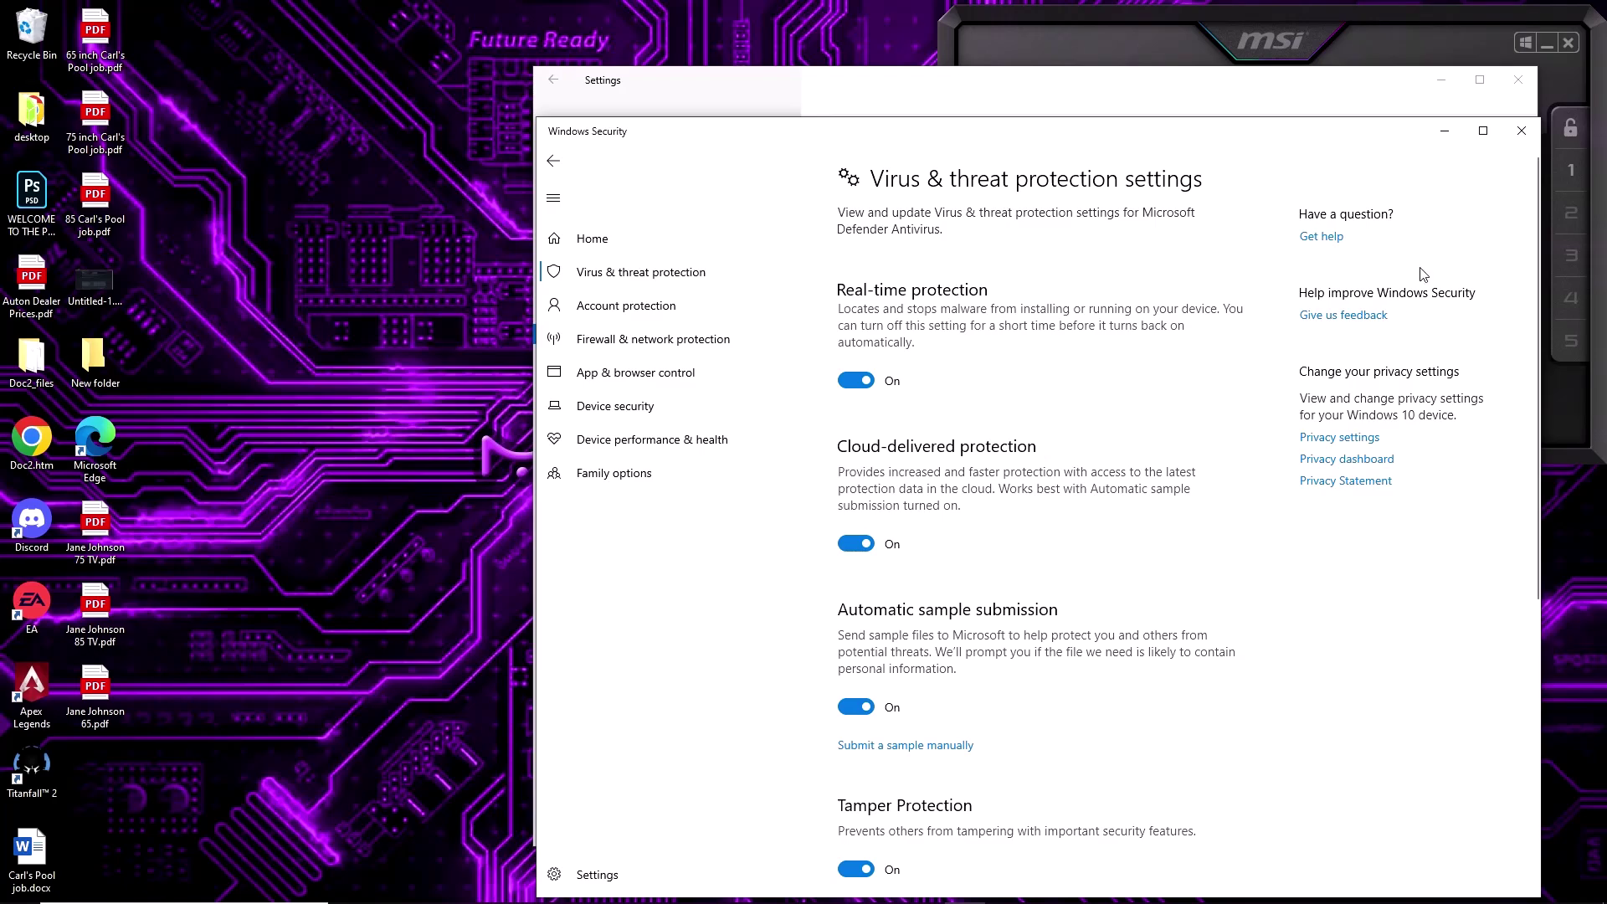
click(1444, 134)
click(1442, 81)
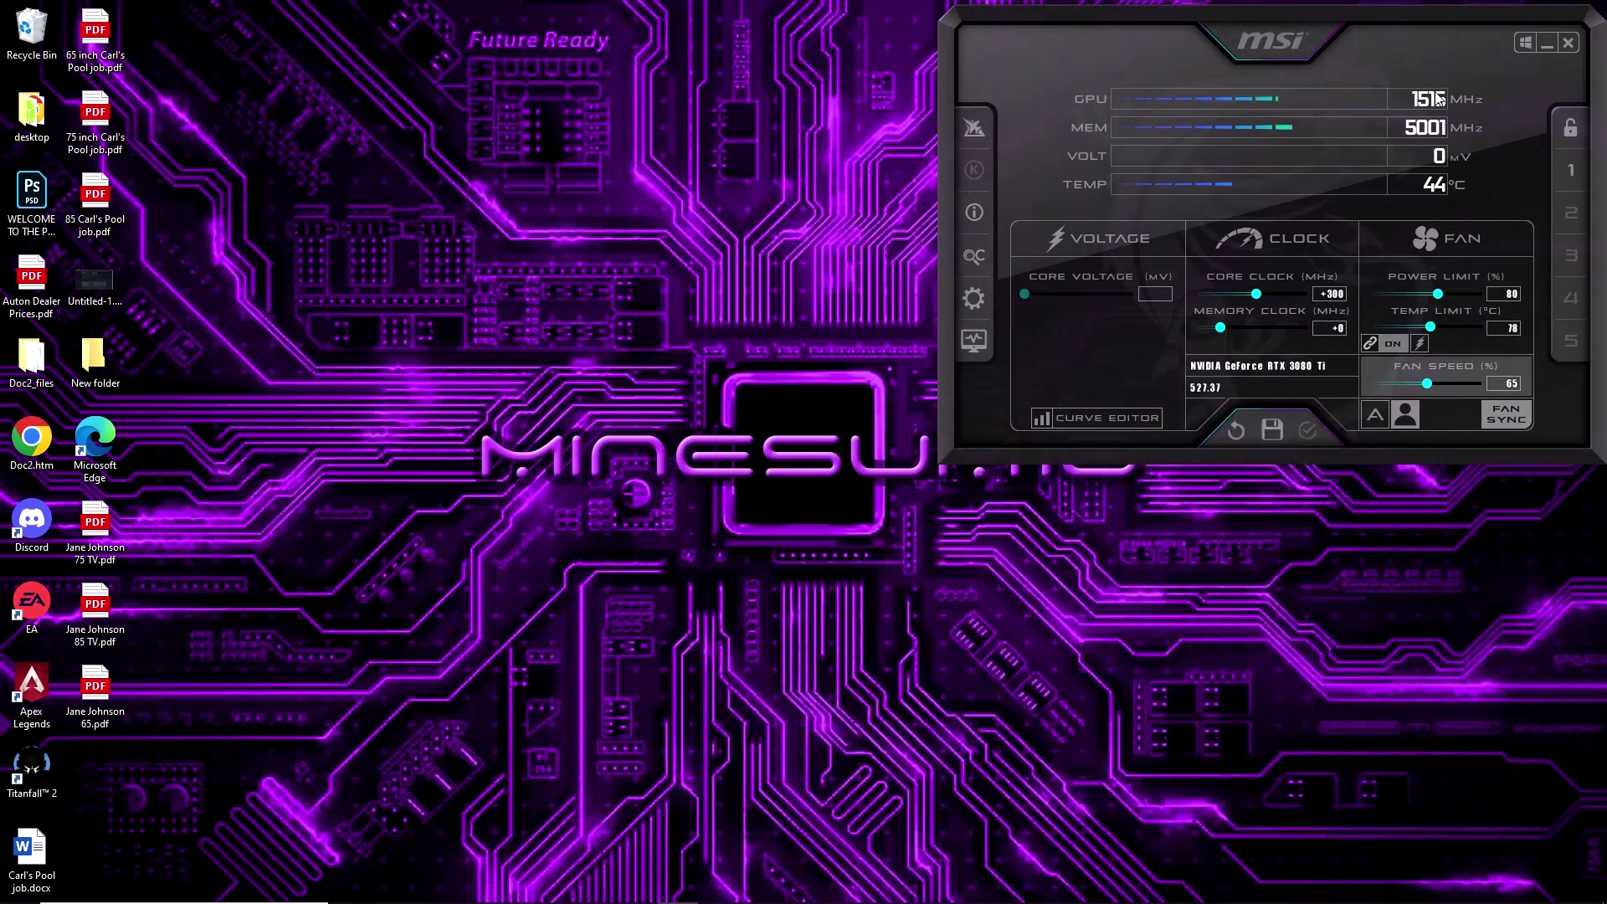